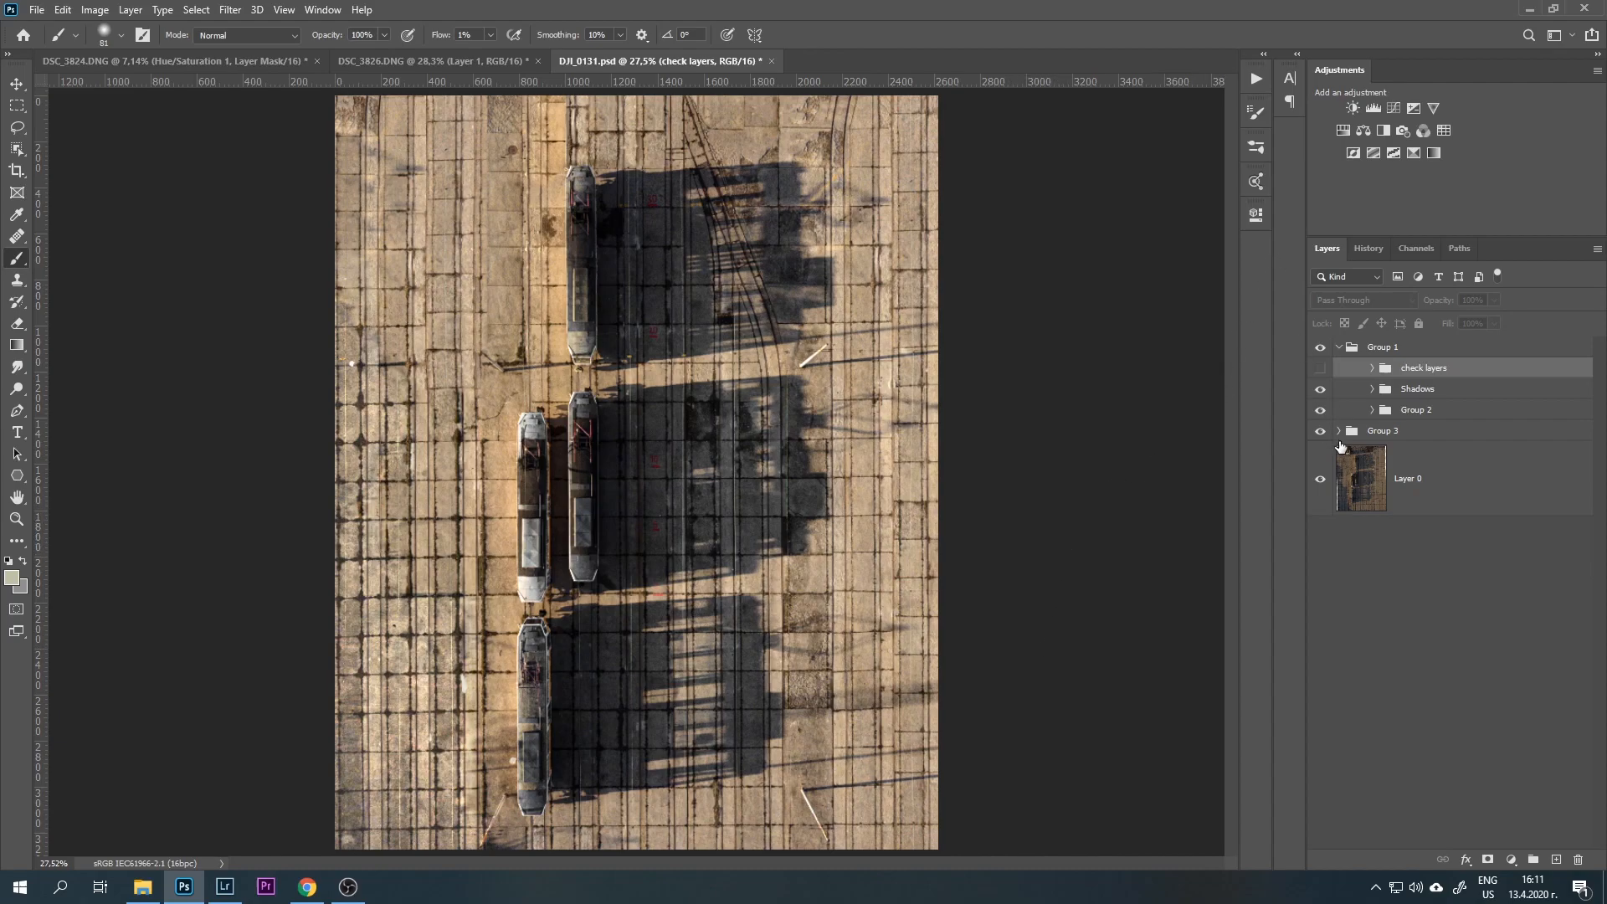
- Compare the image with and without the Shadows group, and inspect the curves layers inside the group
{"action": "left_click", "coordinate": [1320, 389]}
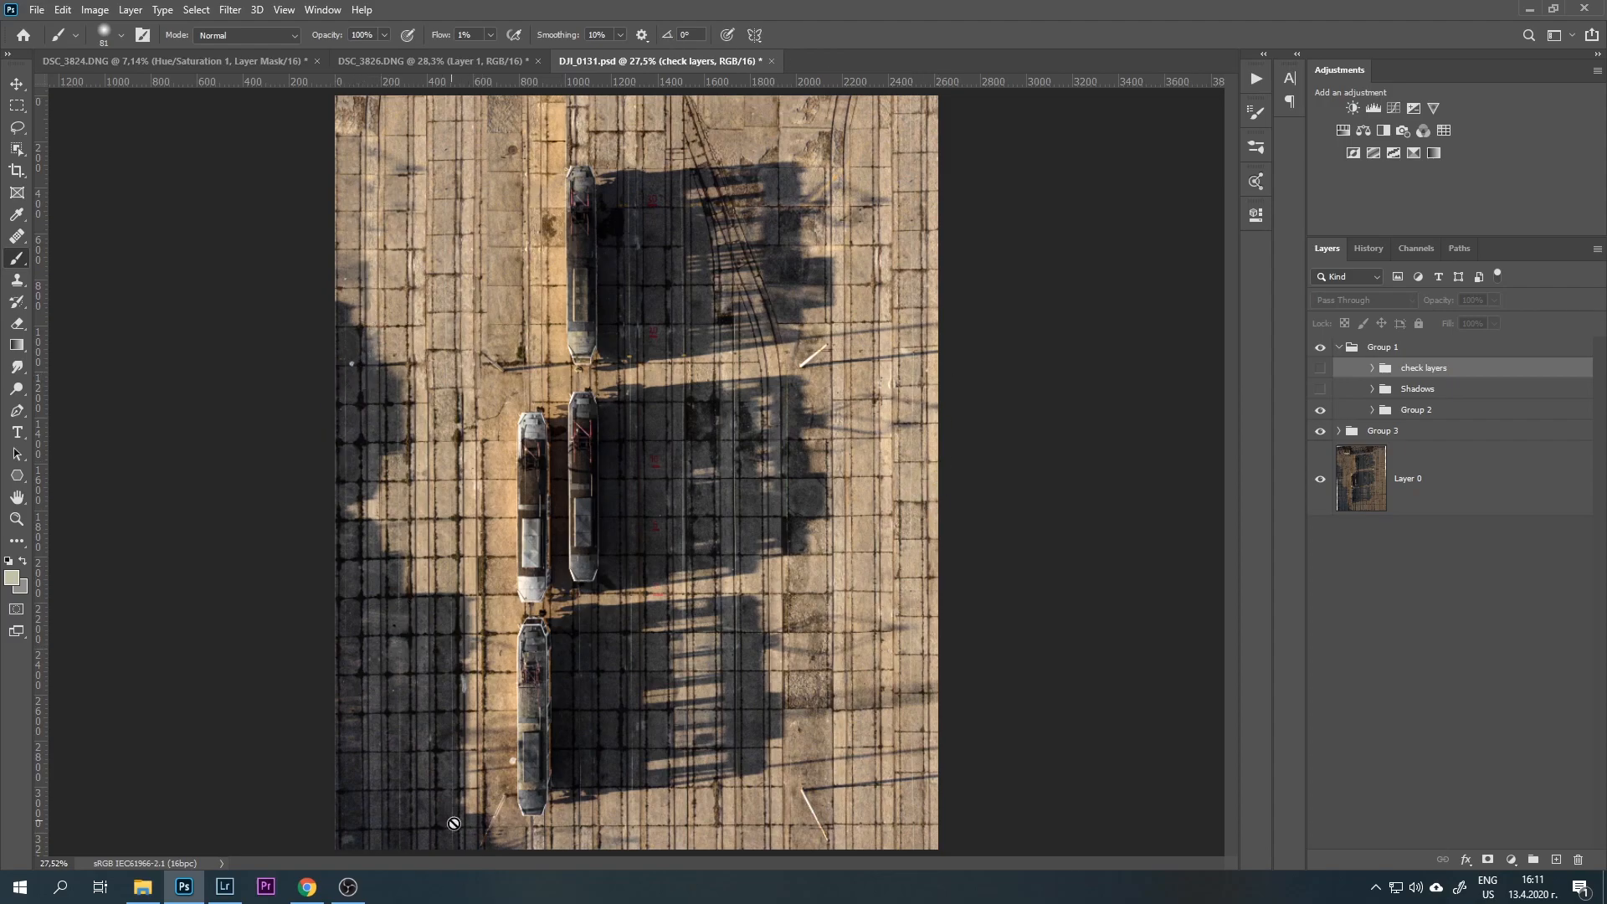
{"action": "left_click", "coordinate": [1373, 389]}
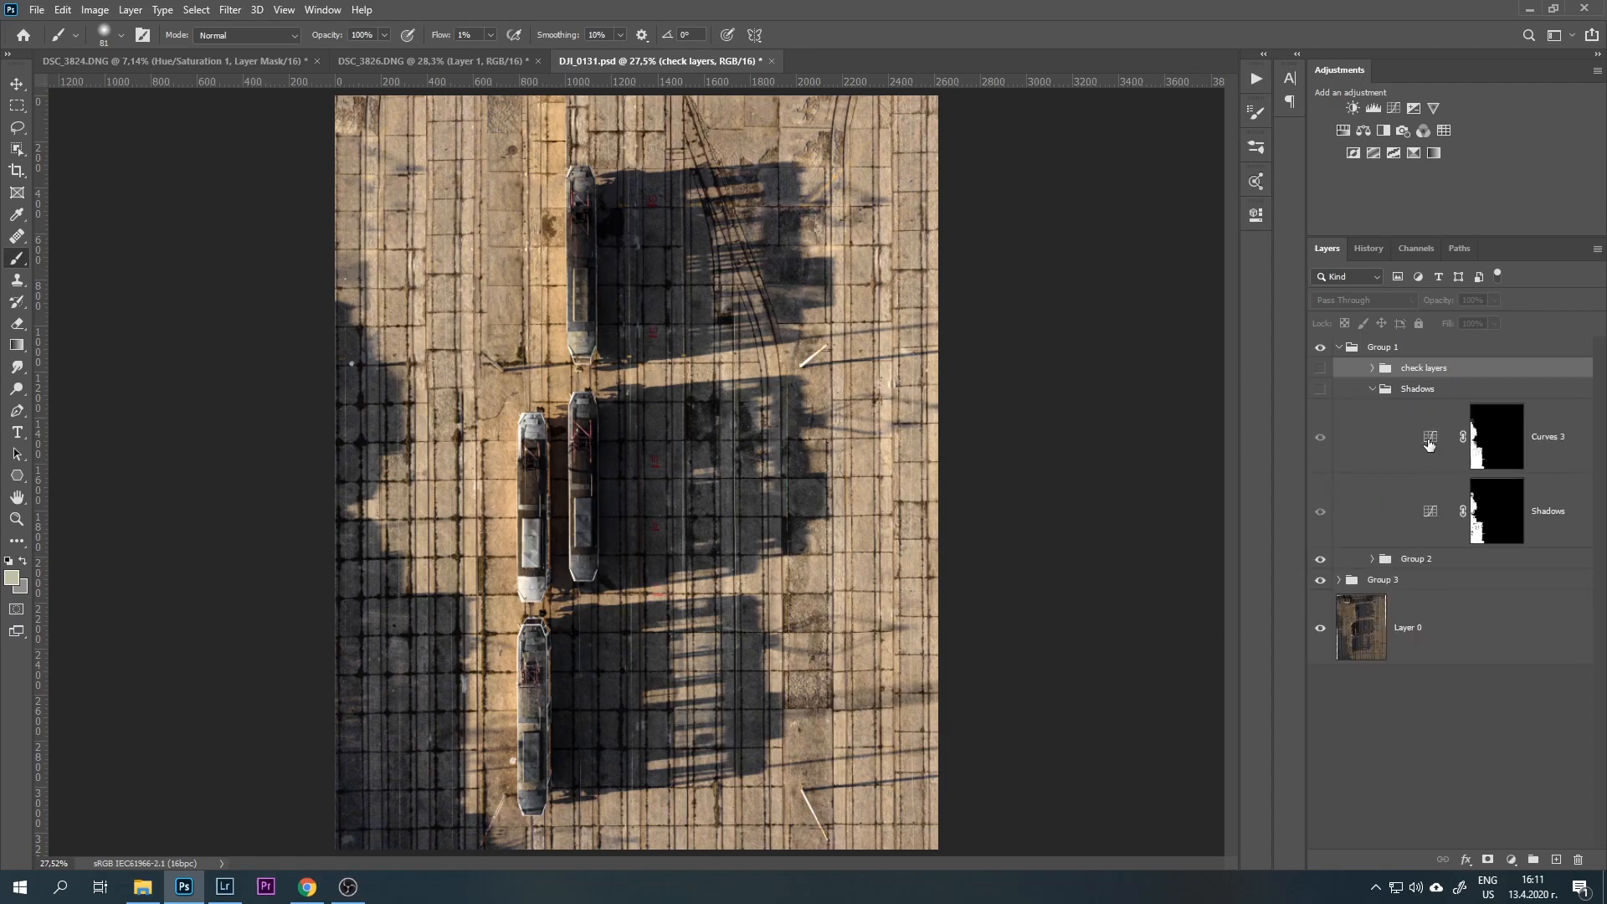
{"action": "left_click", "coordinate": [1321, 390]}
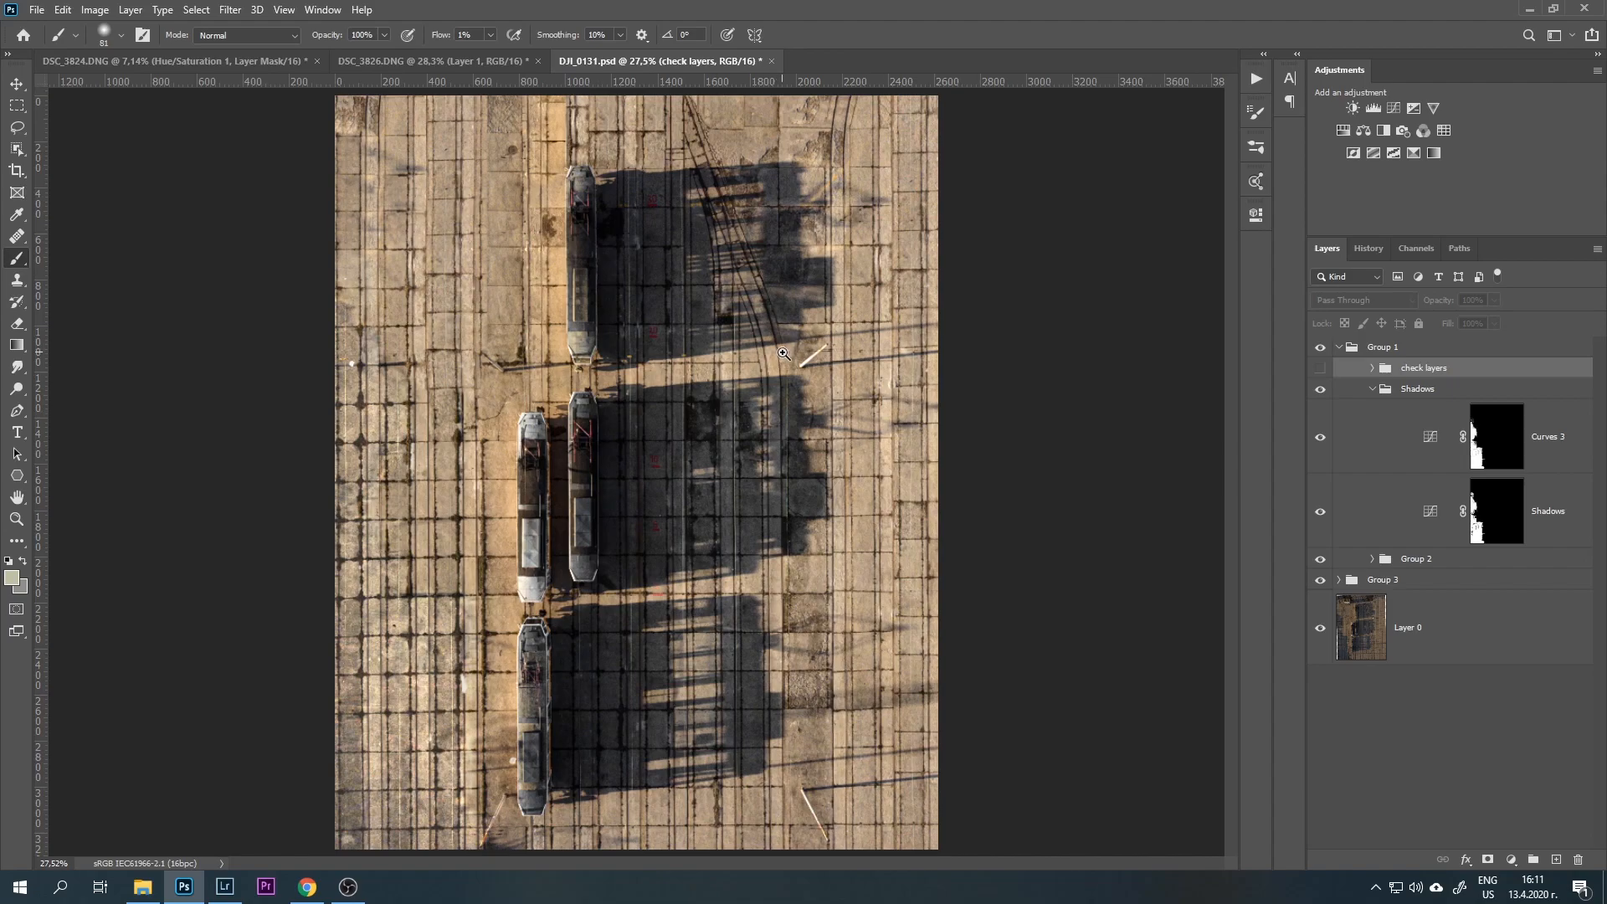
{"action": "scroll", "coordinate": [774, 355], "scroll_direction": "down", "scroll_amount": 2}
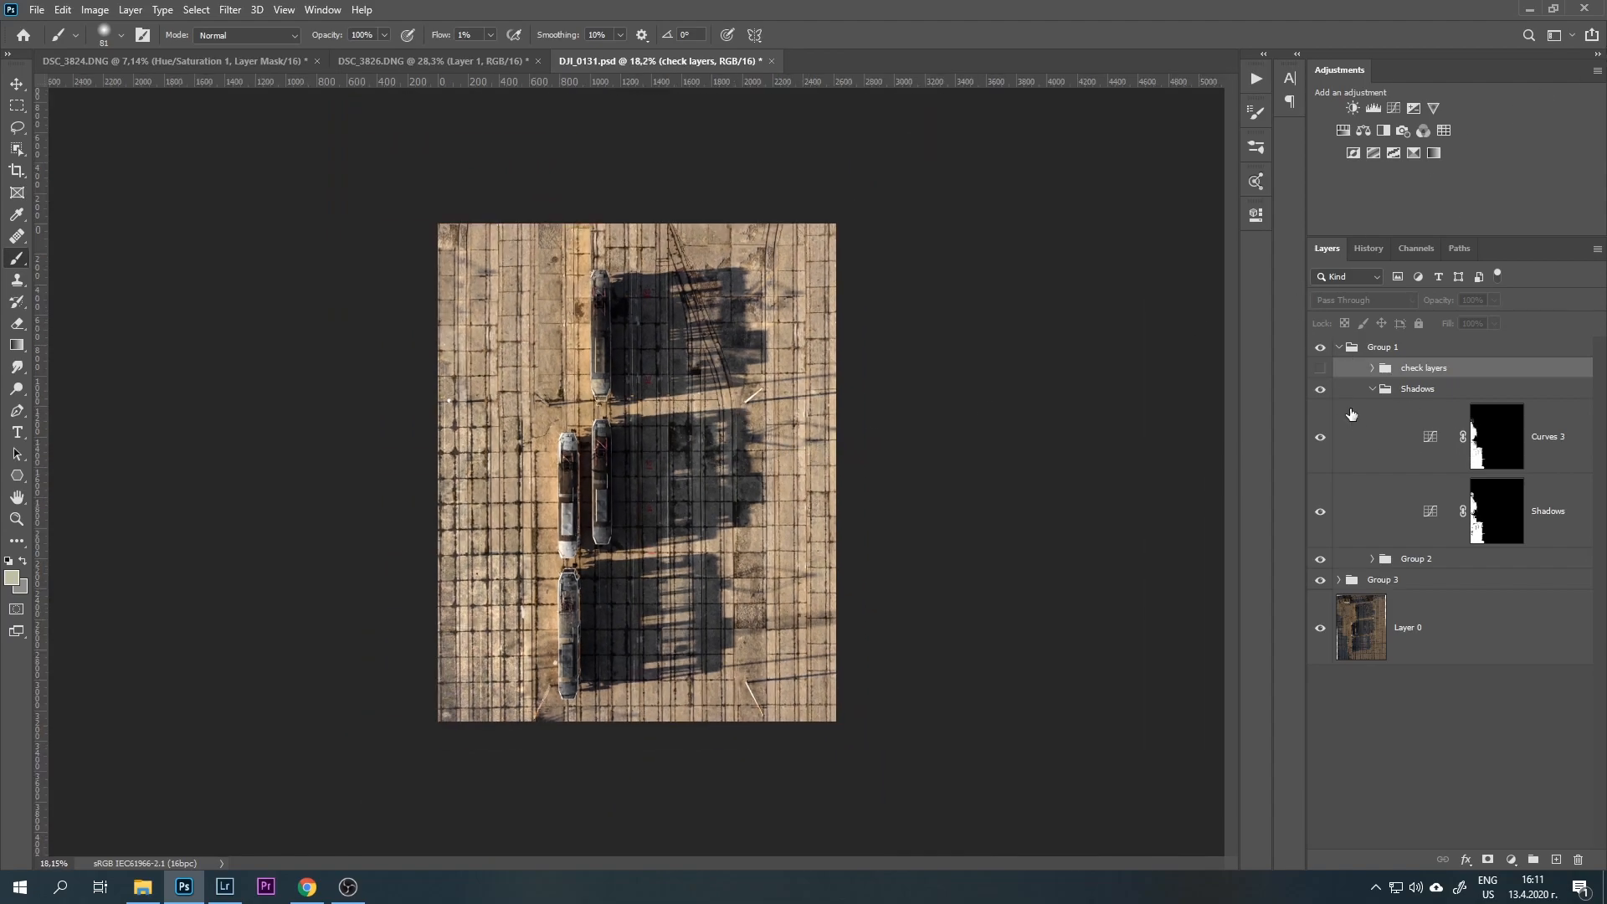
{"action": "left_click", "coordinate": [1373, 389]}
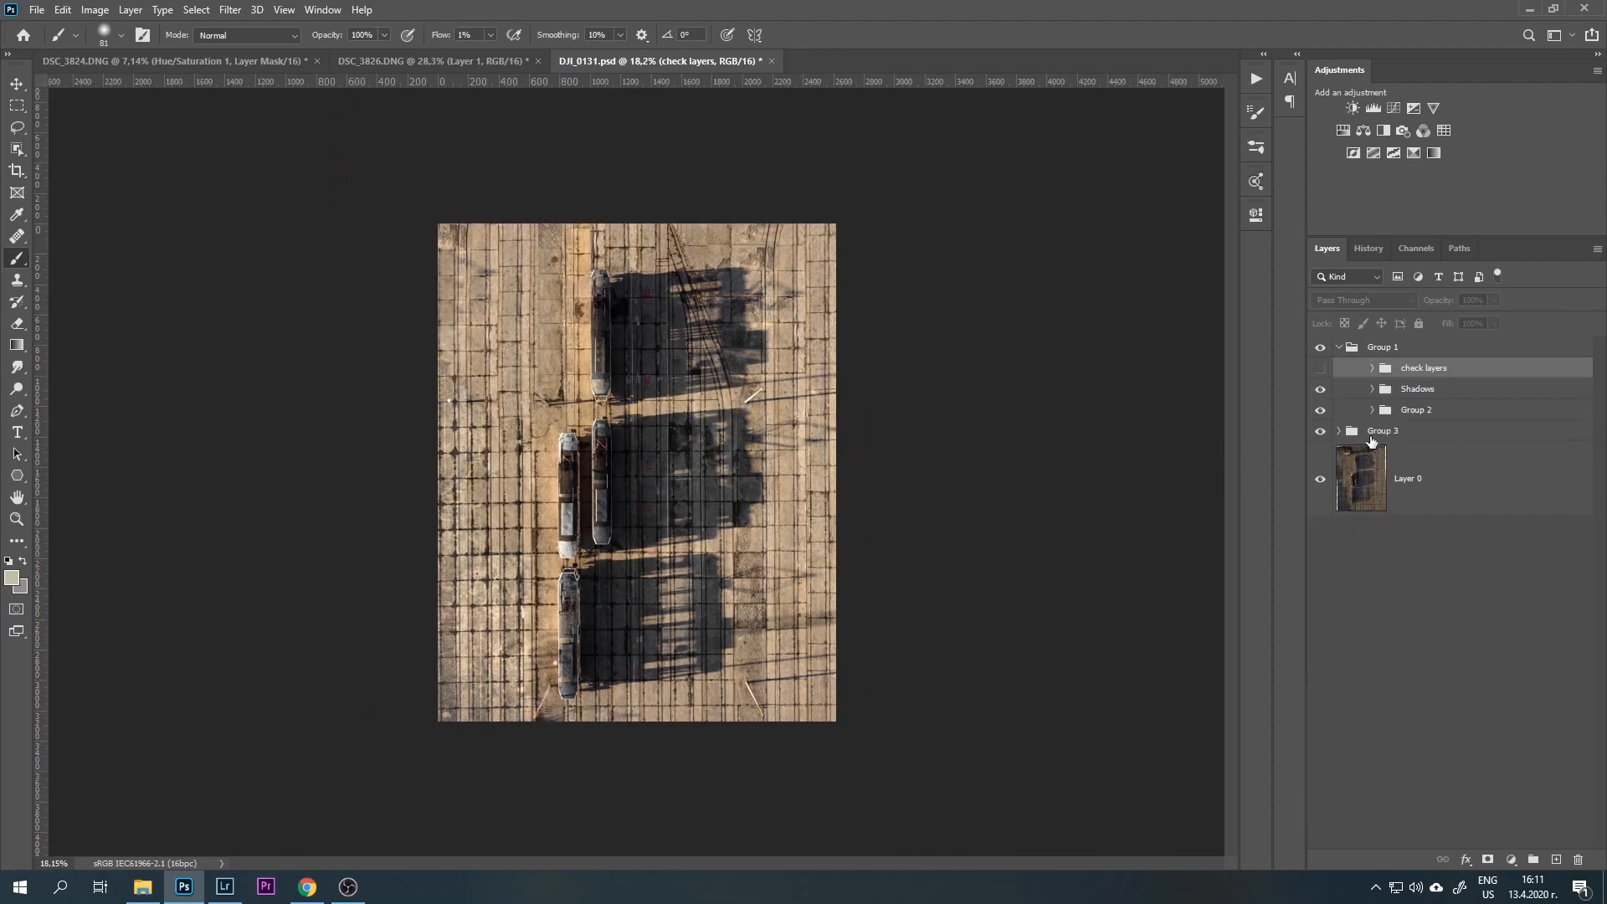
- Hide the Shadows group and add a Curves adjustment layer directly above Group 2
{"action": "left_click", "coordinate": [1320, 390]}
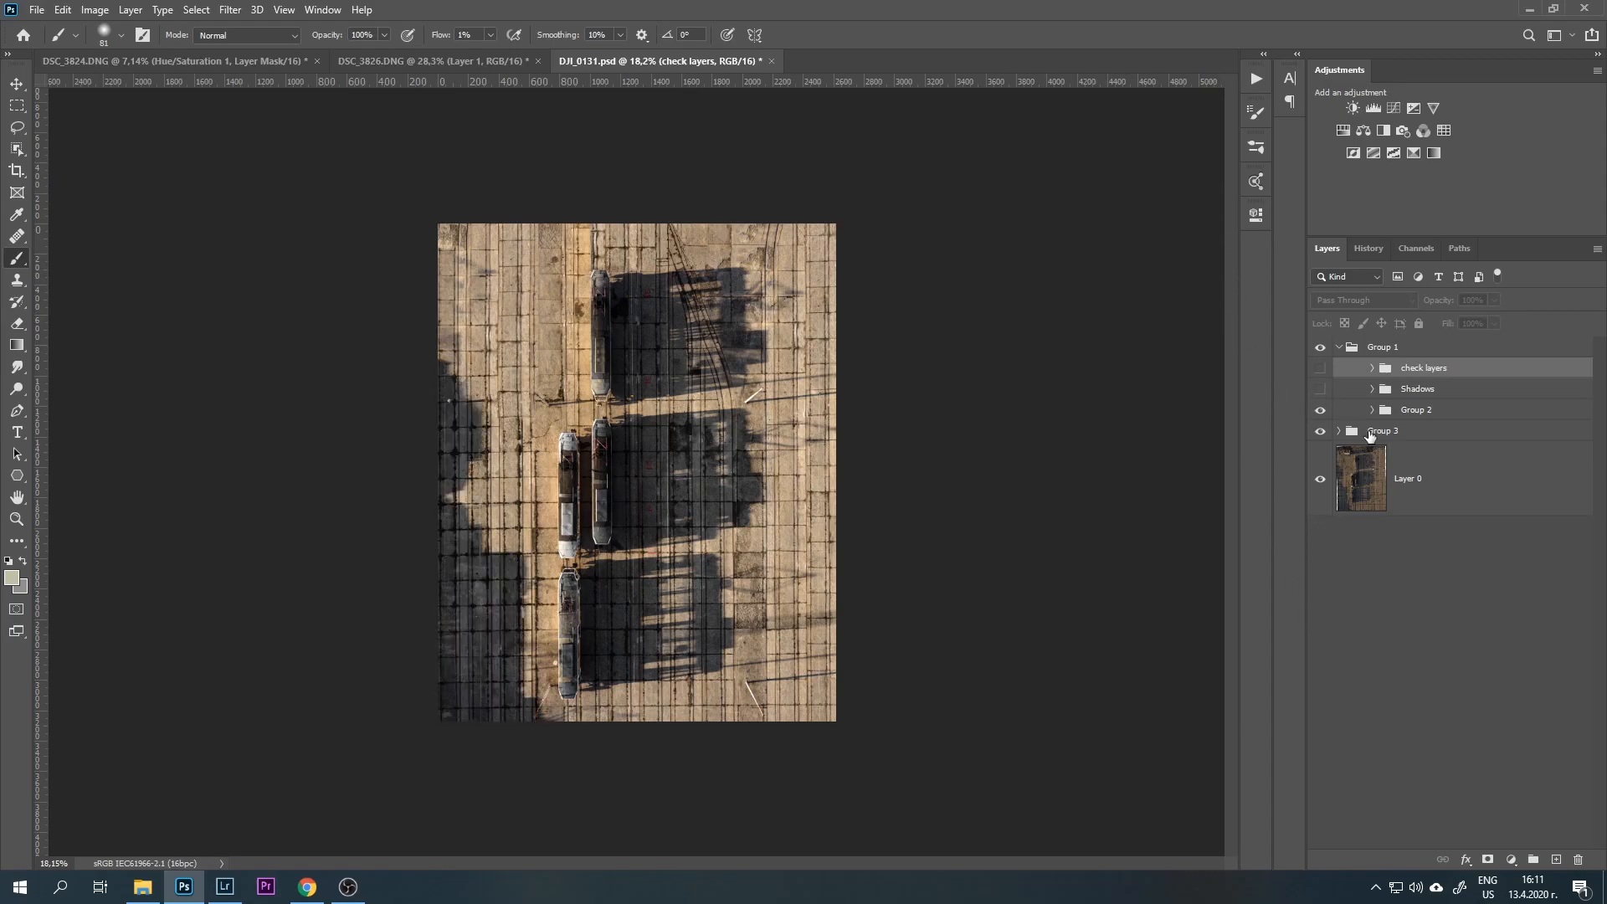
{"action": "left_click", "coordinate": [1398, 411]}
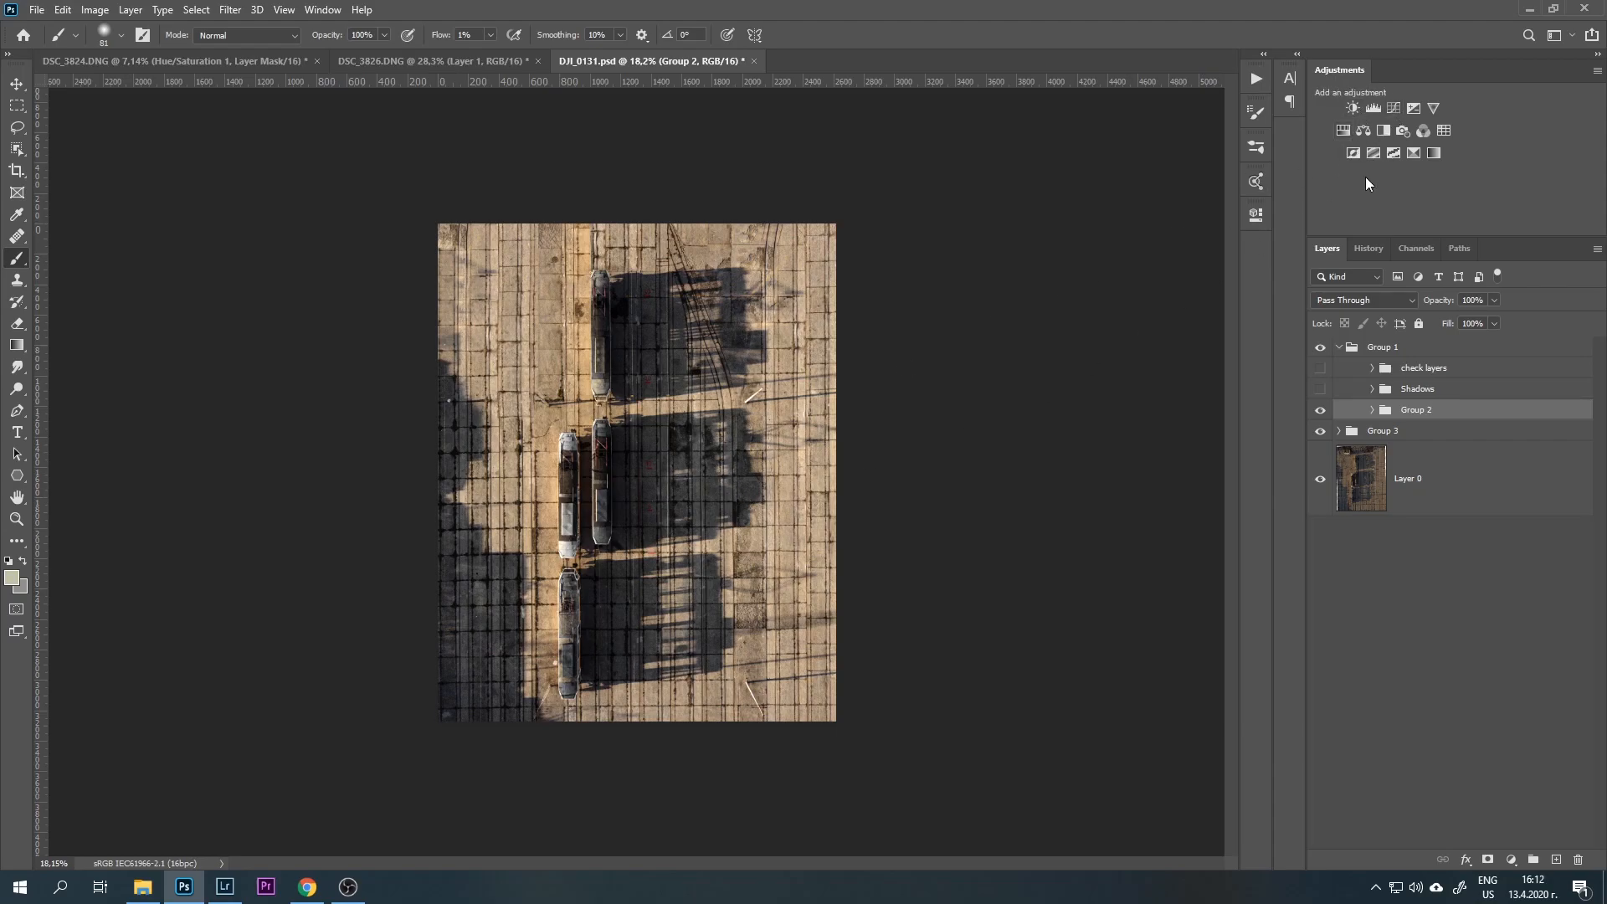
{"action": "left_click", "coordinate": [323, 10]}
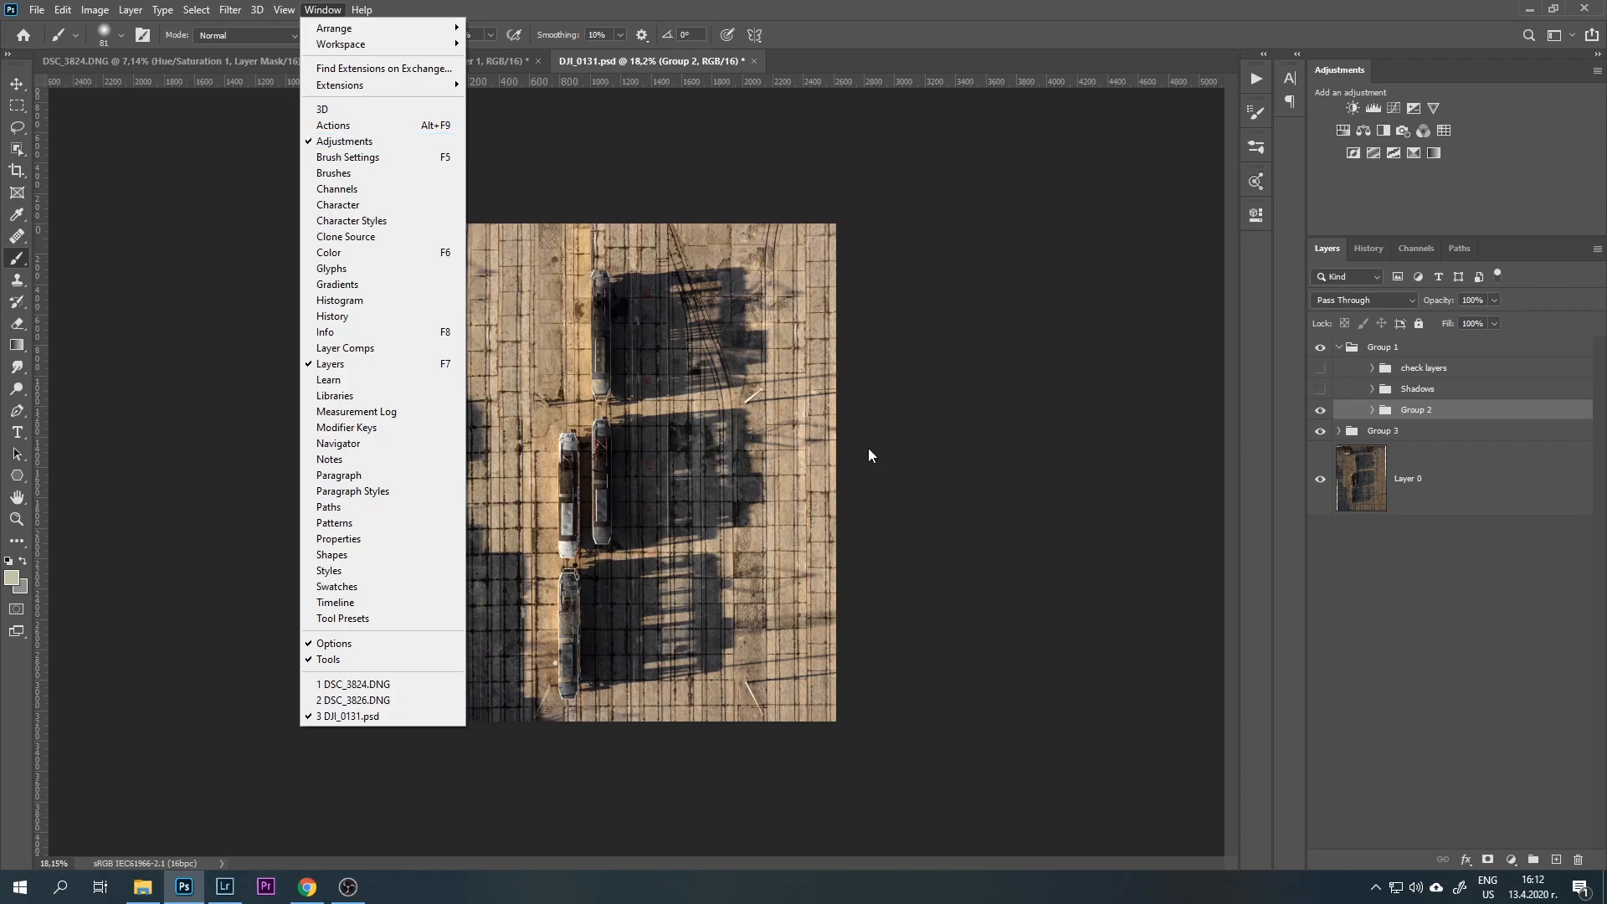
{"action": "left_click", "coordinate": [1513, 863]}
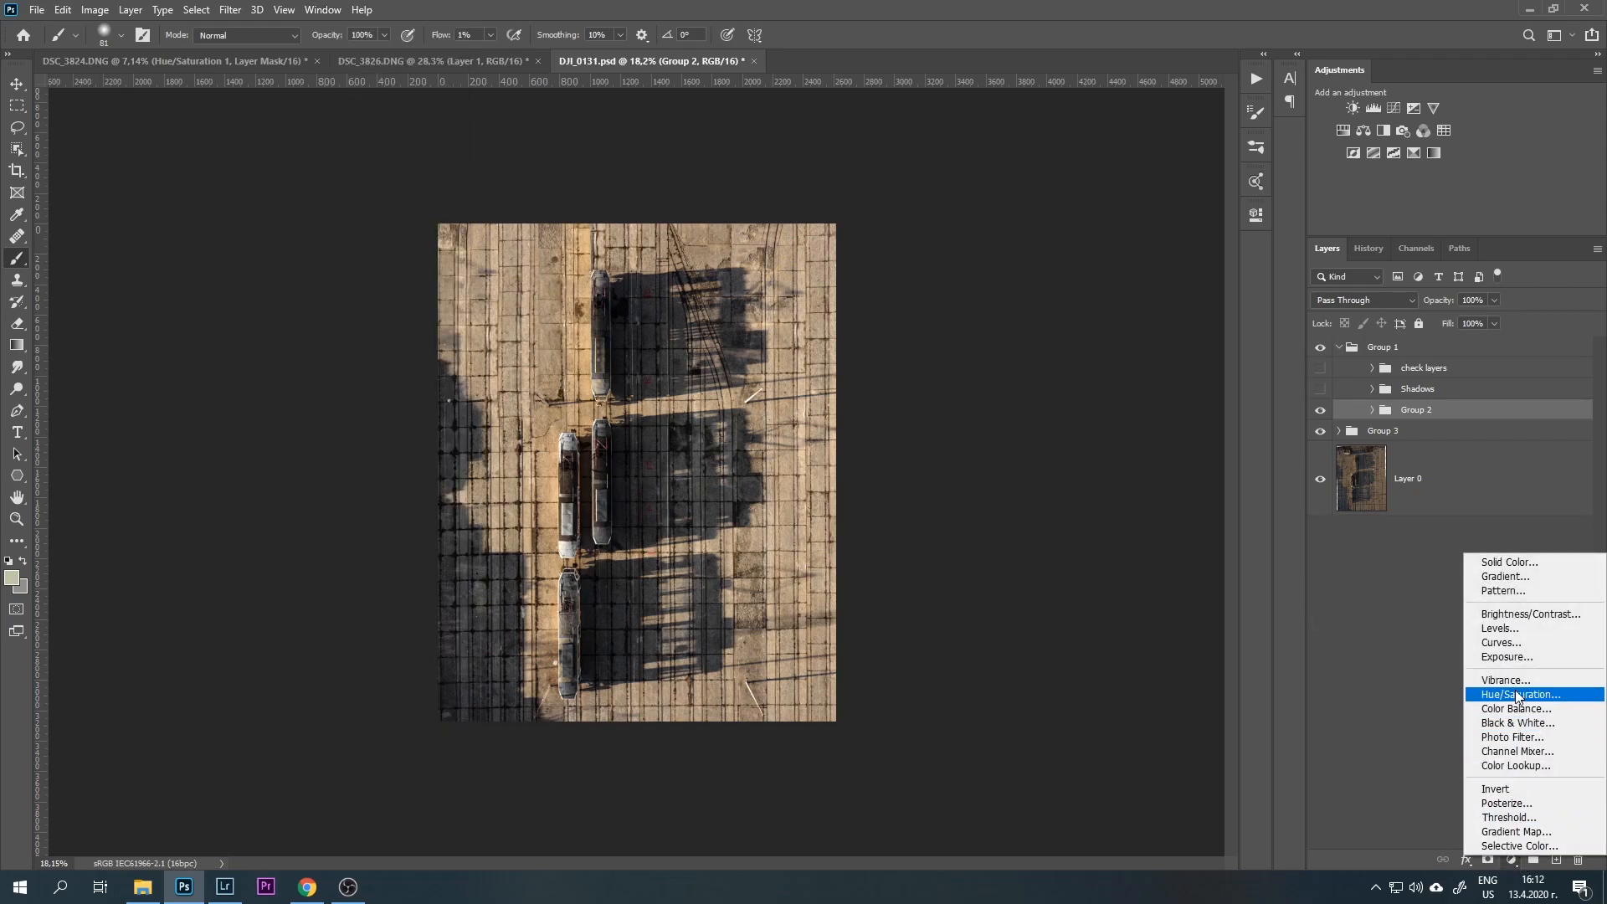
{"action": "left_click", "coordinate": [1517, 643]}
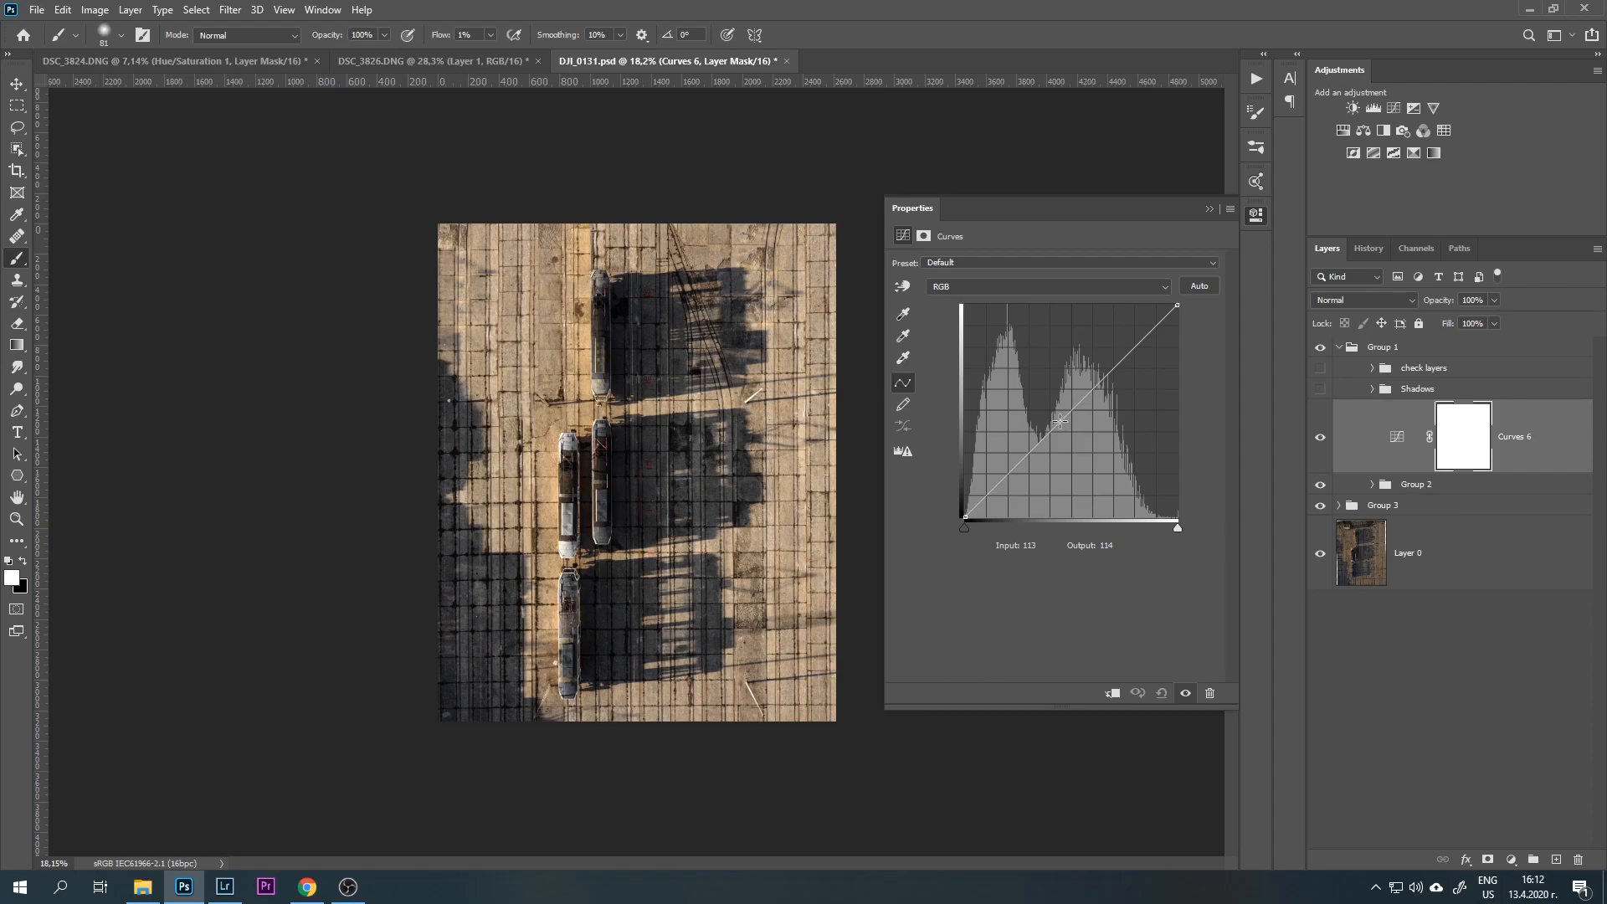
{"action": "left_click_drag", "start_coordinate": [1059, 421], "coordinate": [1068, 456]}
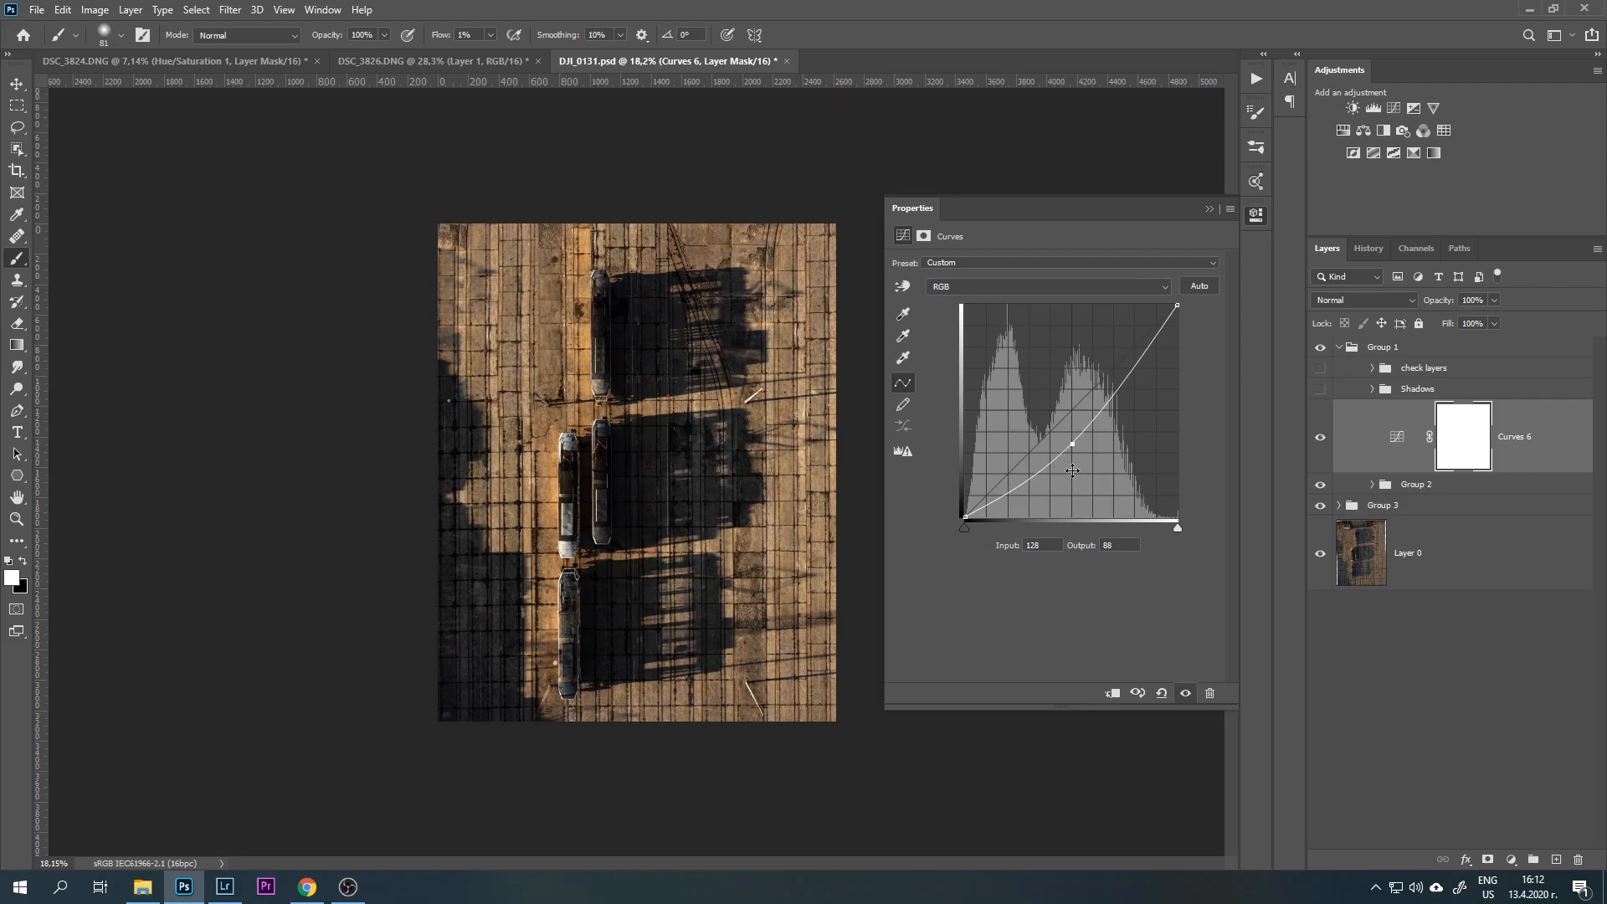
{"action": "key", "text": "ctrl+z"}
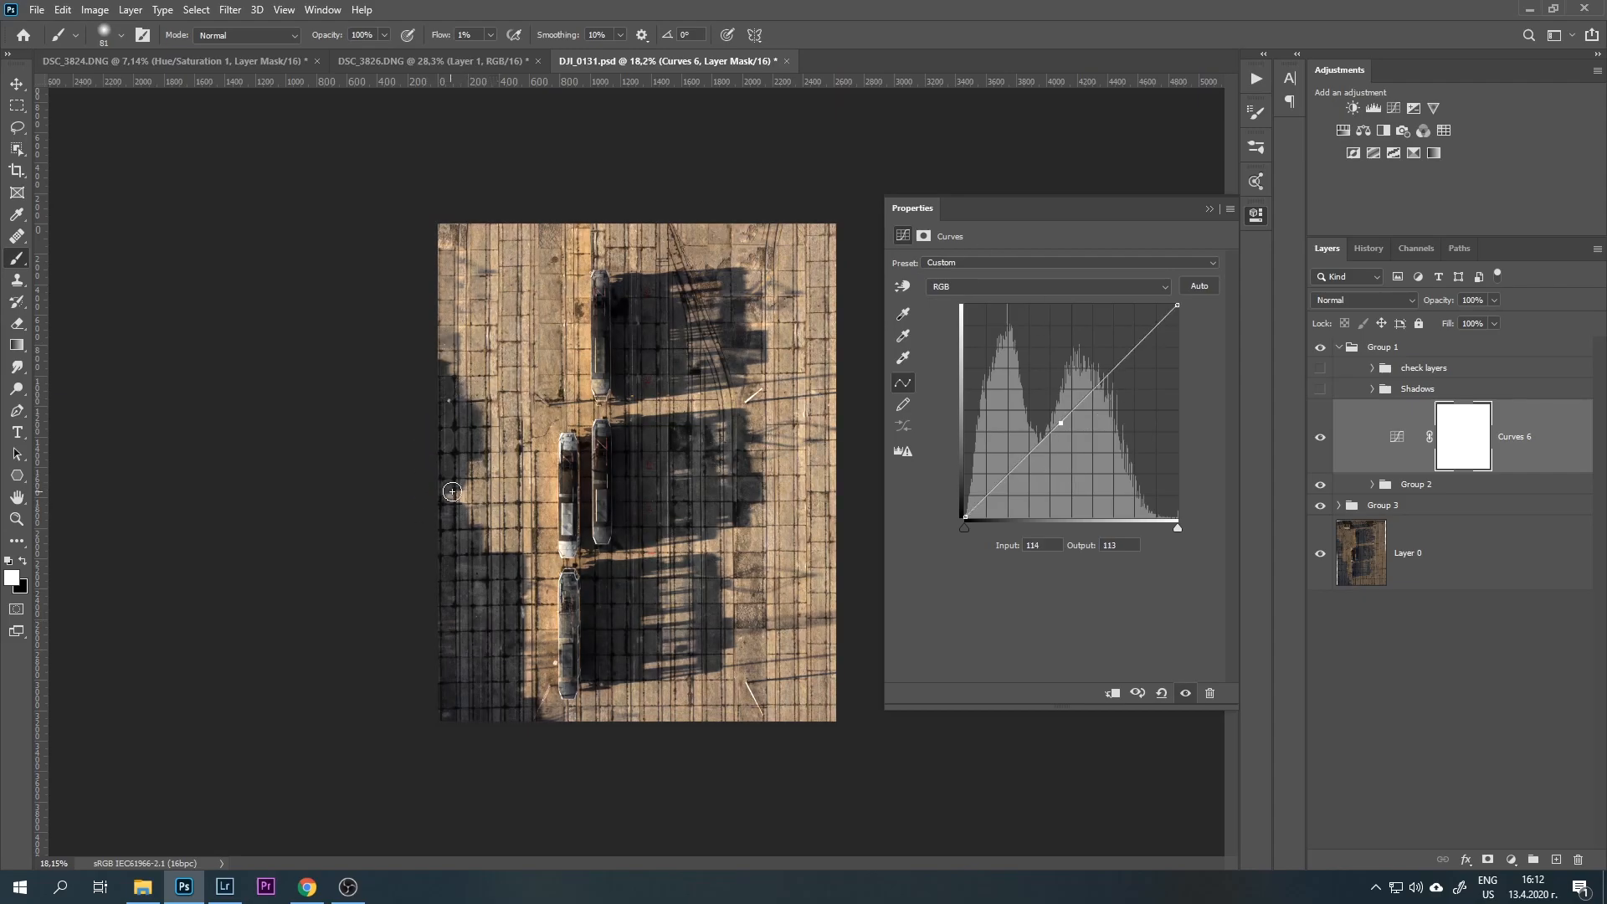
{"action": "key", "text": "ctrl+z"}
- Raise the curve by sampling the dark shadow along the photo's left edge, and invert the Curves 6 mask to black
{"action": "left_click", "coordinate": [902, 288]}
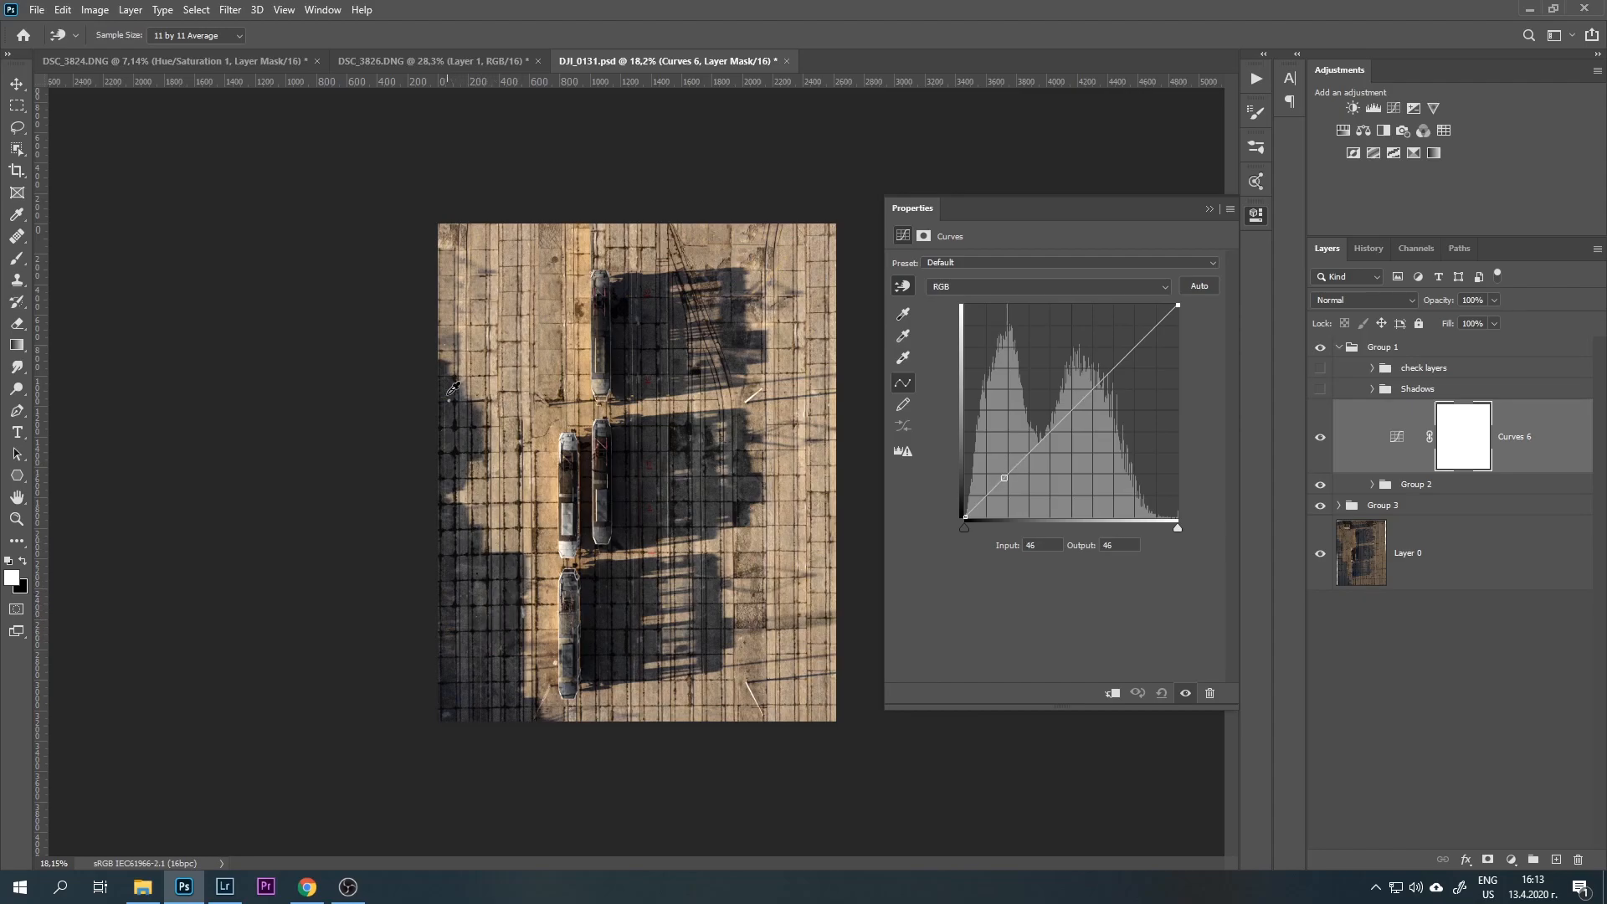
{"action": "left_click_drag", "start_coordinate": [483, 646], "coordinate": [484, 613]}
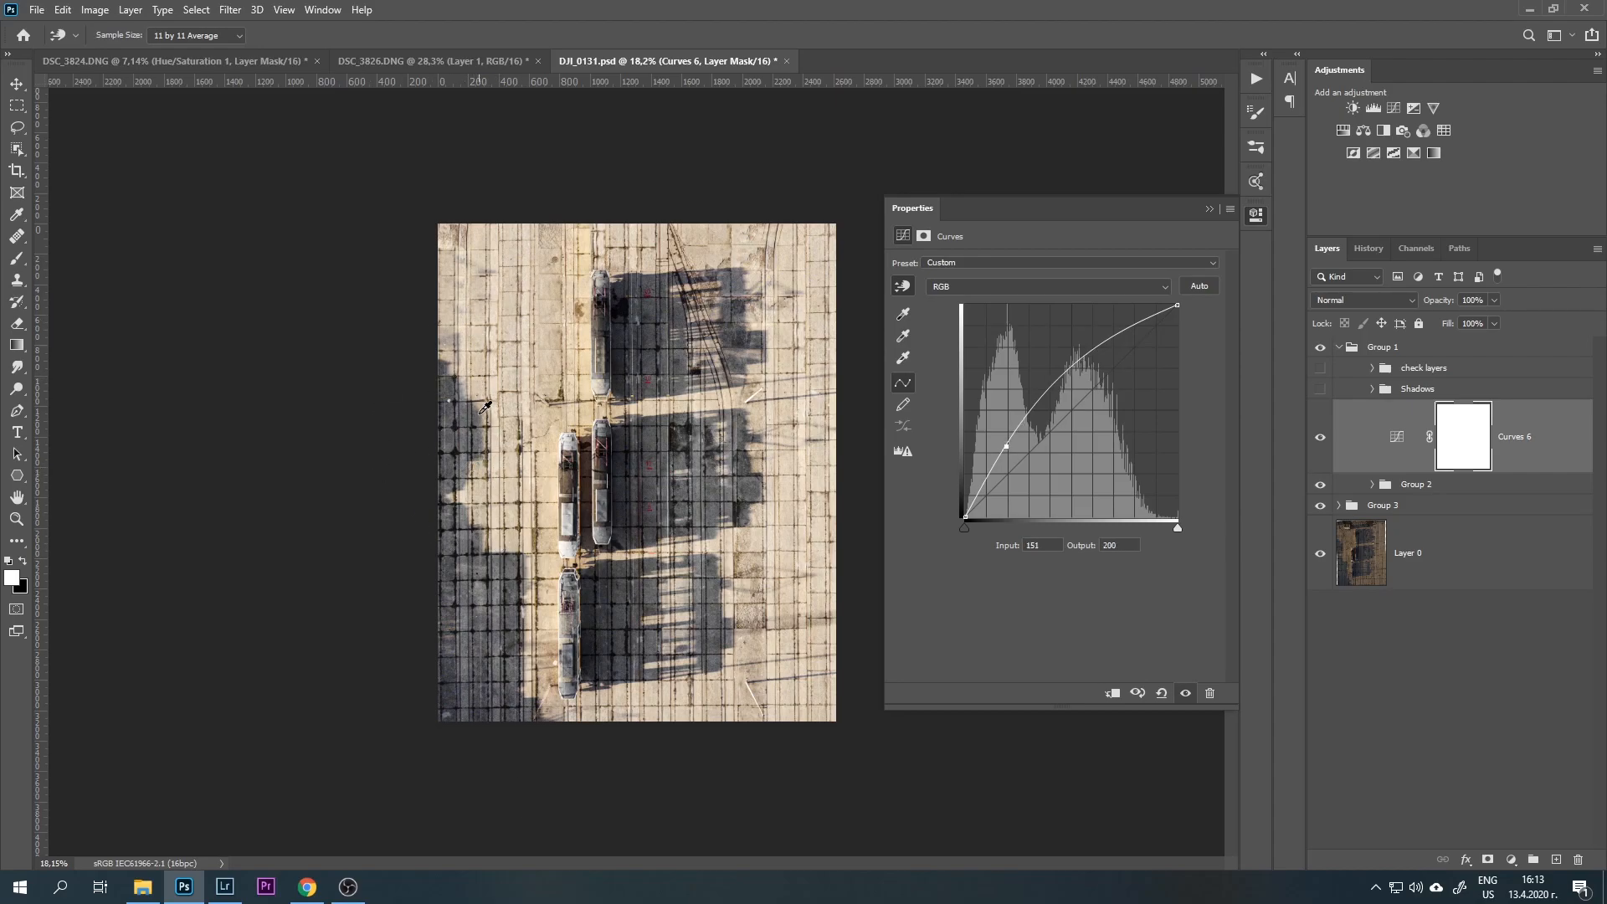
{"action": "left_click", "coordinate": [1220, 212]}
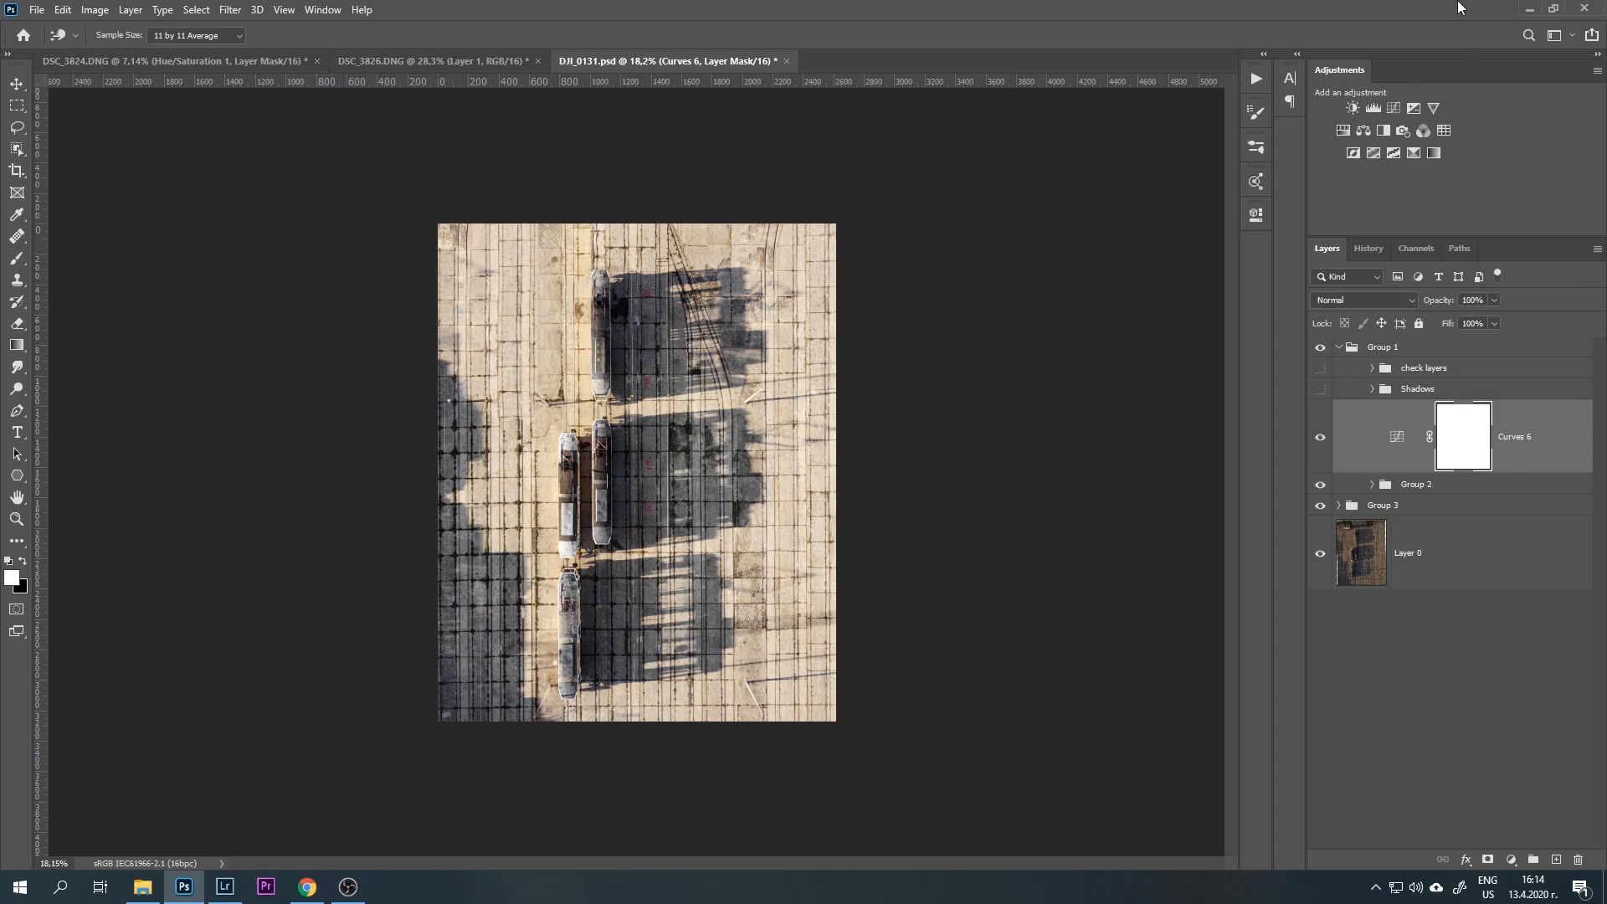
{"action": "key", "text": "ctrl+i"}
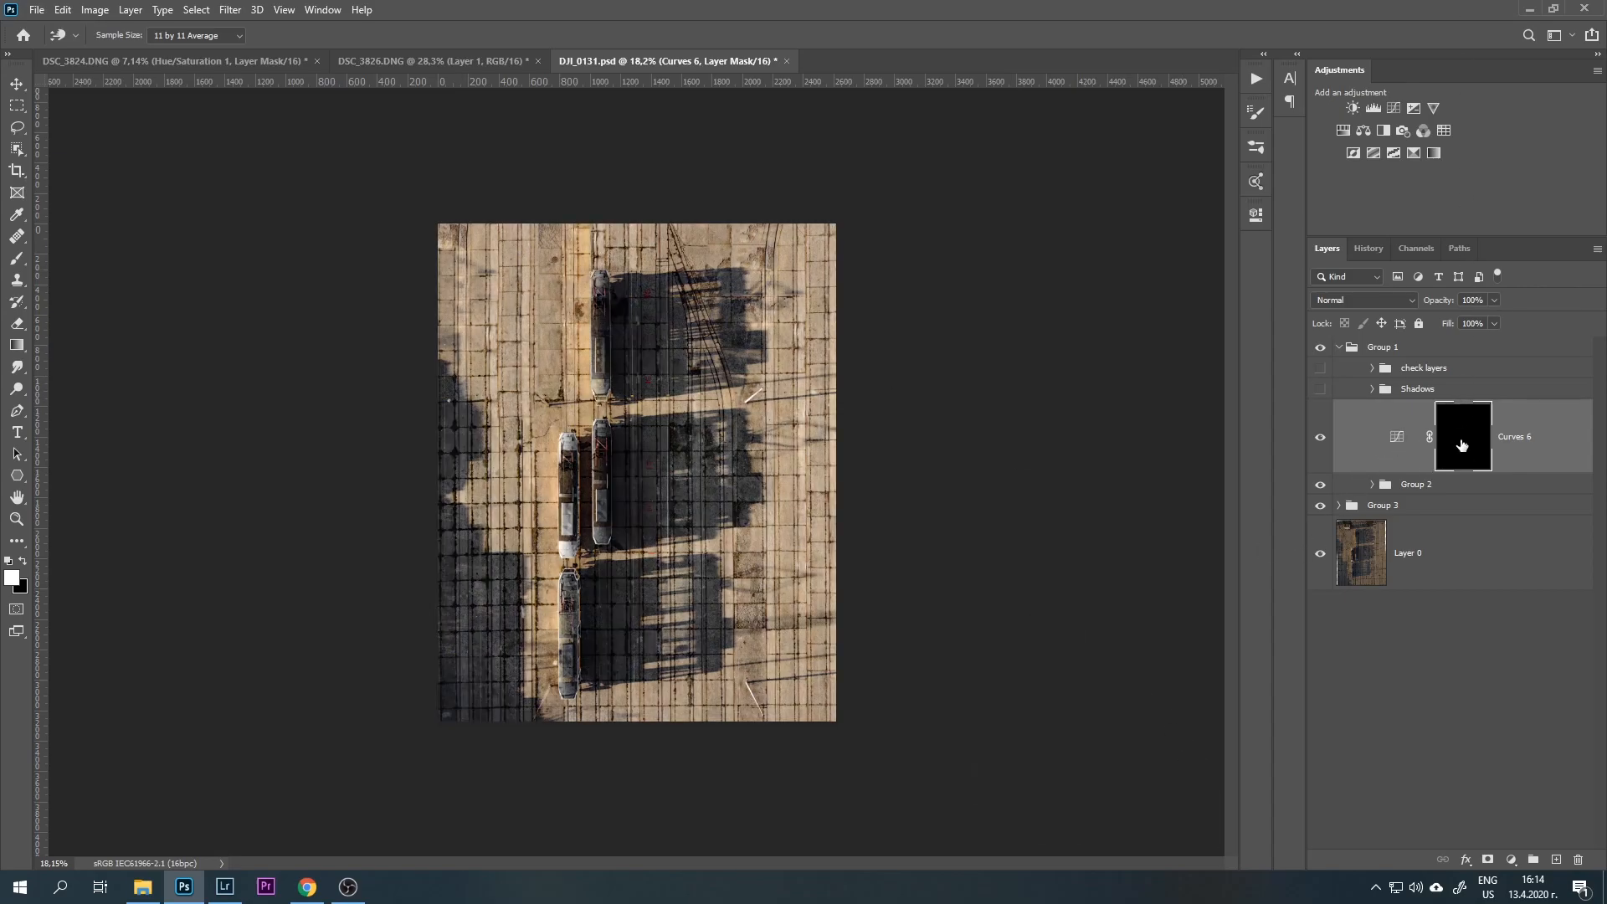
- Paint white at 70% flow on the Curves 6 mask over the whole shadow area along the photo's left edge
{"action": "key", "text": "b"}
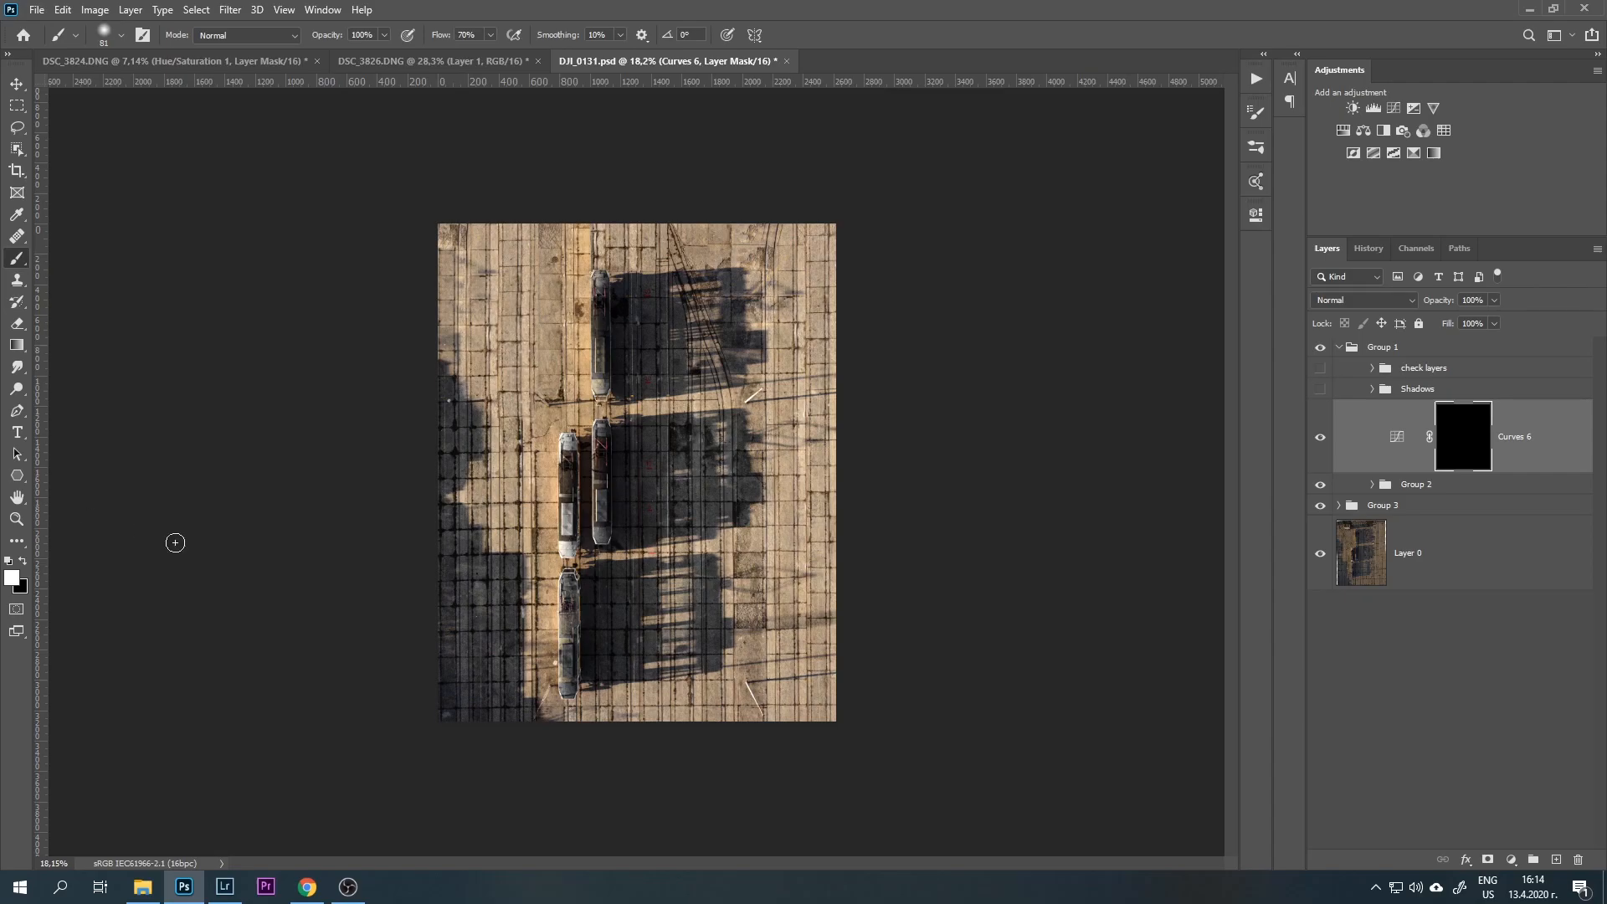
{"action": "left_click", "coordinate": [470, 427], "text": "ctrl"}
{"action": "left_click_drag", "start_coordinate": [411, 366], "coordinate": [512, 335]}
{"action": "left_click_drag", "start_coordinate": [507, 335], "coordinate": [526, 334]}
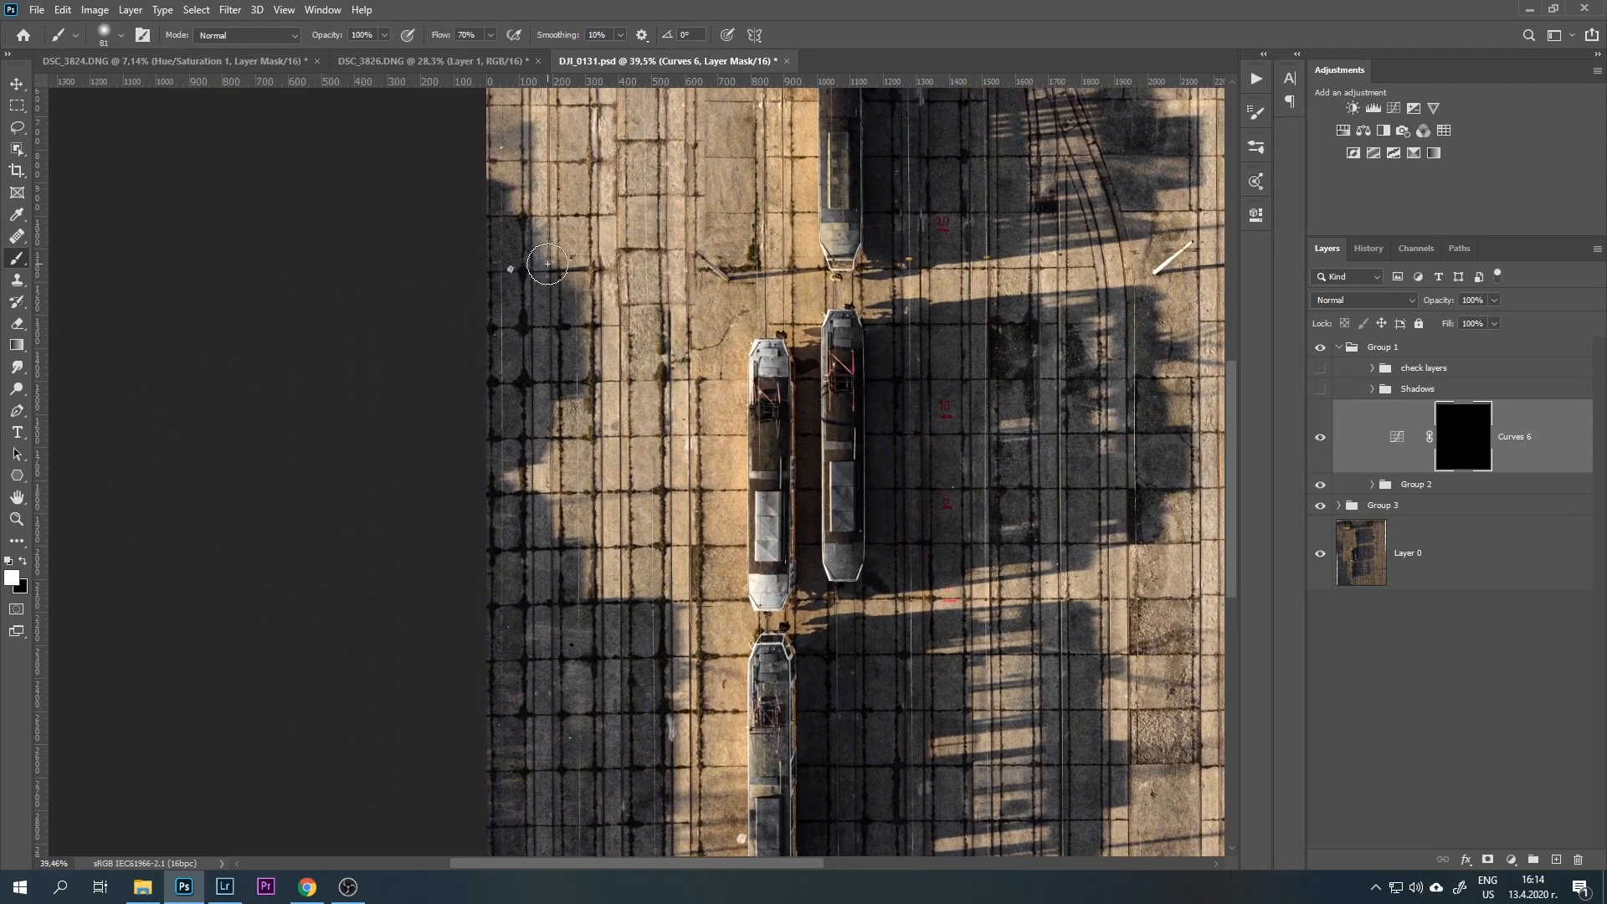
{"action": "mouse_move", "coordinate": [497, 187]}
{"action": "left_mouse_down"}
{"action": "mouse_move", "coordinate": [543, 226]}
{"action": "mouse_move", "coordinate": [517, 293]}
{"action": "mouse_move", "coordinate": [519, 242]}
{"action": "mouse_move", "coordinate": [534, 347]}
{"action": "left_mouse_up"}
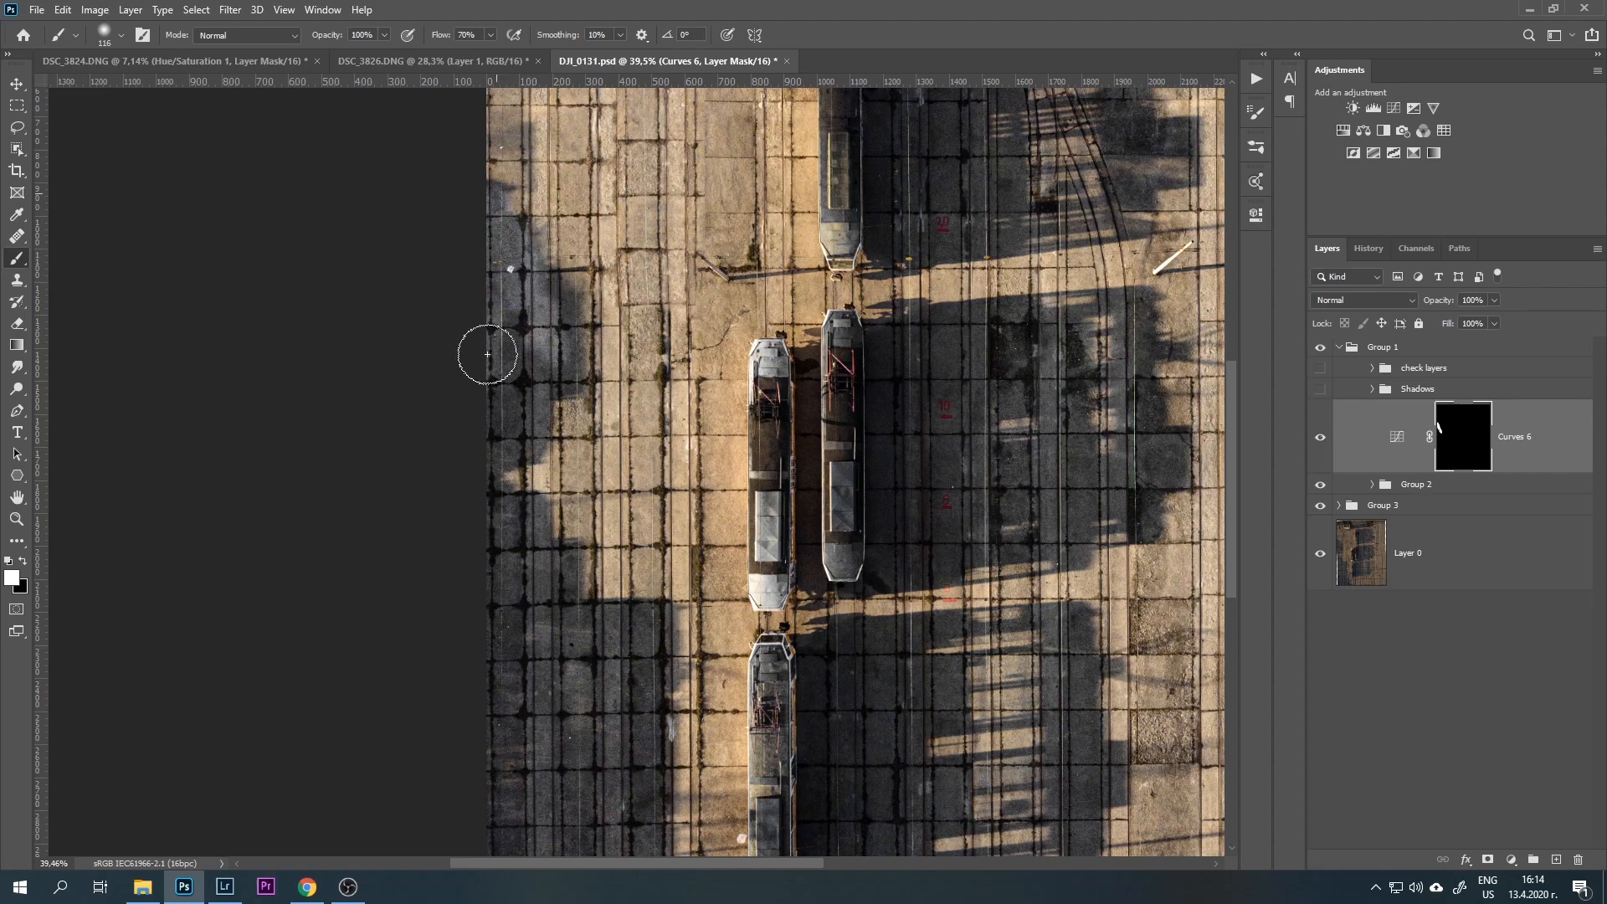
{"action": "mouse_move", "coordinate": [513, 326]}
{"action": "left_mouse_down"}
{"action": "mouse_move", "coordinate": [522, 377]}
{"action": "mouse_move", "coordinate": [542, 277]}
{"action": "mouse_move", "coordinate": [533, 304]}
{"action": "mouse_move", "coordinate": [561, 295]}
{"action": "mouse_move", "coordinate": [561, 390]}
{"action": "mouse_move", "coordinate": [566, 333]}
{"action": "left_mouse_up"}
{"action": "mouse_move", "coordinate": [523, 418]}
{"action": "left_mouse_down"}
{"action": "mouse_move", "coordinate": [537, 424]}
{"action": "mouse_move", "coordinate": [492, 470]}
{"action": "left_mouse_up"}
{"action": "left_click_drag", "start_coordinate": [562, 533], "coordinate": [567, 424]}
{"action": "mouse_move", "coordinate": [525, 475]}
{"action": "left_mouse_down"}
{"action": "mouse_move", "coordinate": [551, 509]}
{"action": "mouse_move", "coordinate": [526, 534]}
{"action": "mouse_move", "coordinate": [496, 420]}
{"action": "mouse_move", "coordinate": [548, 620]}
{"action": "left_mouse_up"}
{"action": "left_click_drag", "start_coordinate": [550, 680], "coordinate": [531, 345]}
{"action": "mouse_move", "coordinate": [503, 526]}
{"action": "left_mouse_down"}
{"action": "mouse_move", "coordinate": [555, 317]}
{"action": "mouse_move", "coordinate": [533, 242]}
{"action": "mouse_move", "coordinate": [551, 334]}
{"action": "mouse_move", "coordinate": [623, 312]}
{"action": "mouse_move", "coordinate": [596, 295]}
{"action": "mouse_move", "coordinate": [579, 598]}
{"action": "mouse_move", "coordinate": [538, 589]}
{"action": "mouse_move", "coordinate": [594, 428]}
{"action": "mouse_move", "coordinate": [509, 671]}
{"action": "left_mouse_up"}
{"action": "mouse_move", "coordinate": [547, 483]}
{"action": "left_mouse_down"}
{"action": "mouse_move", "coordinate": [625, 568]}
{"action": "mouse_move", "coordinate": [618, 629]}
{"action": "mouse_move", "coordinate": [649, 596]}
{"action": "mouse_move", "coordinate": [589, 511]}
{"action": "mouse_move", "coordinate": [614, 601]}
{"action": "mouse_move", "coordinate": [484, 599]}
{"action": "mouse_move", "coordinate": [634, 631]}
{"action": "left_mouse_up"}
{"action": "mouse_move", "coordinate": [564, 343]}
{"action": "left_mouse_down"}
{"action": "mouse_move", "coordinate": [597, 608]}
{"action": "mouse_move", "coordinate": [506, 341]}
{"action": "mouse_move", "coordinate": [567, 281]}
{"action": "mouse_move", "coordinate": [585, 197]}
{"action": "left_mouse_up"}
- Clean up the Curves 6 mask with black where the brightening spills past the left shadow's edge
{"action": "key", "text": "x"}
{"action": "left_click_drag", "start_coordinate": [668, 256], "coordinate": [680, 358]}
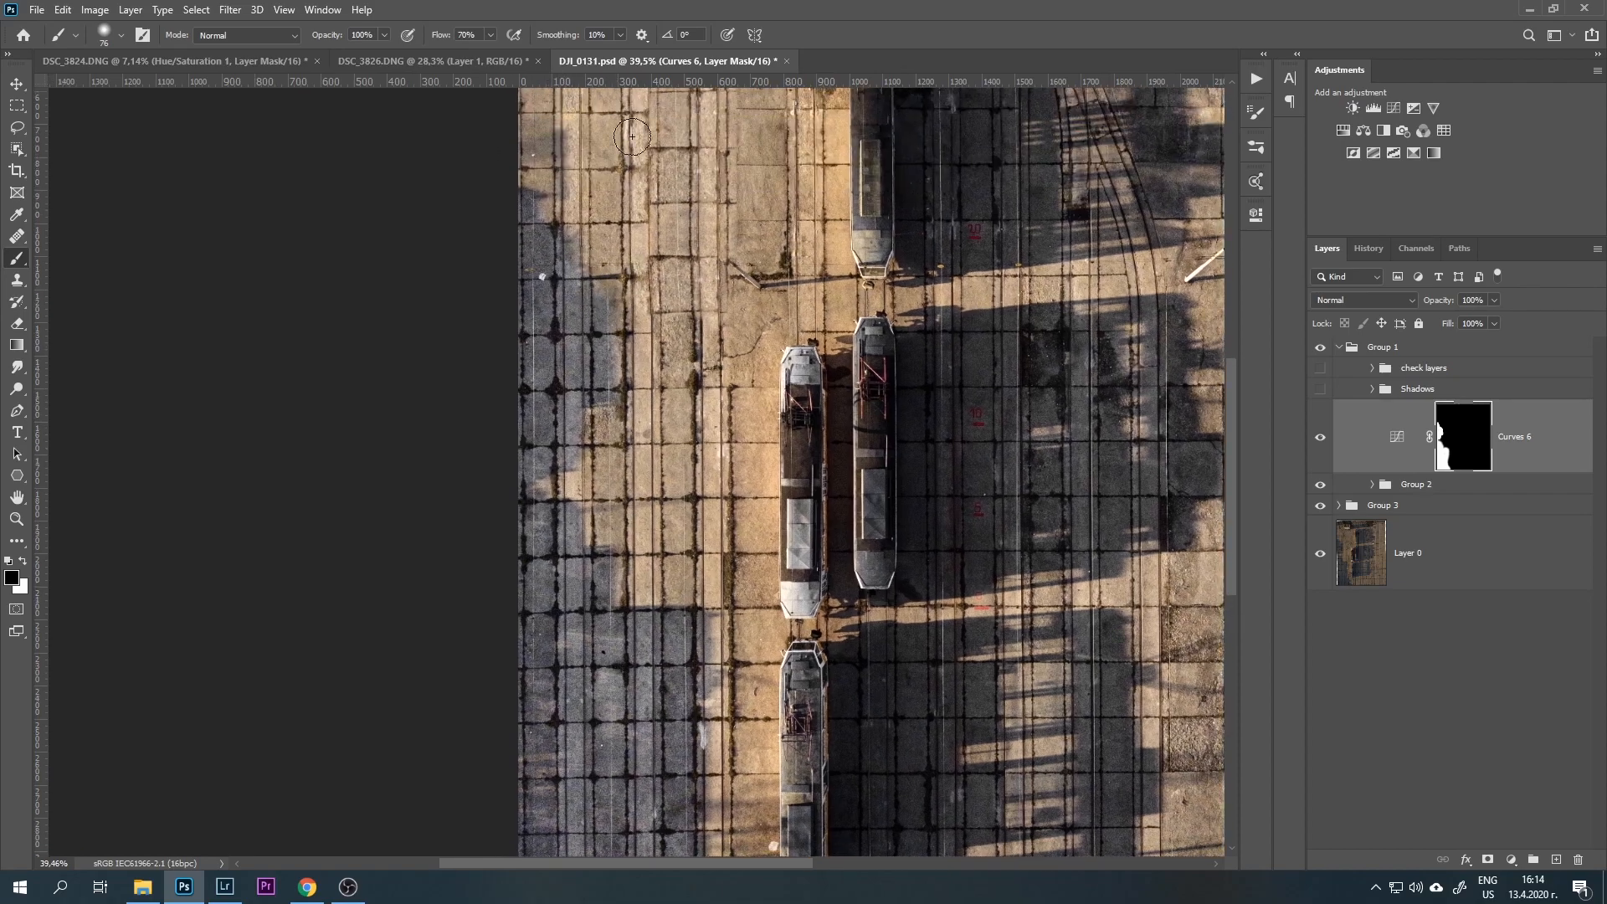
{"action": "scroll", "coordinate": [681, 359], "scroll_direction": "down", "scroll_amount": 5}
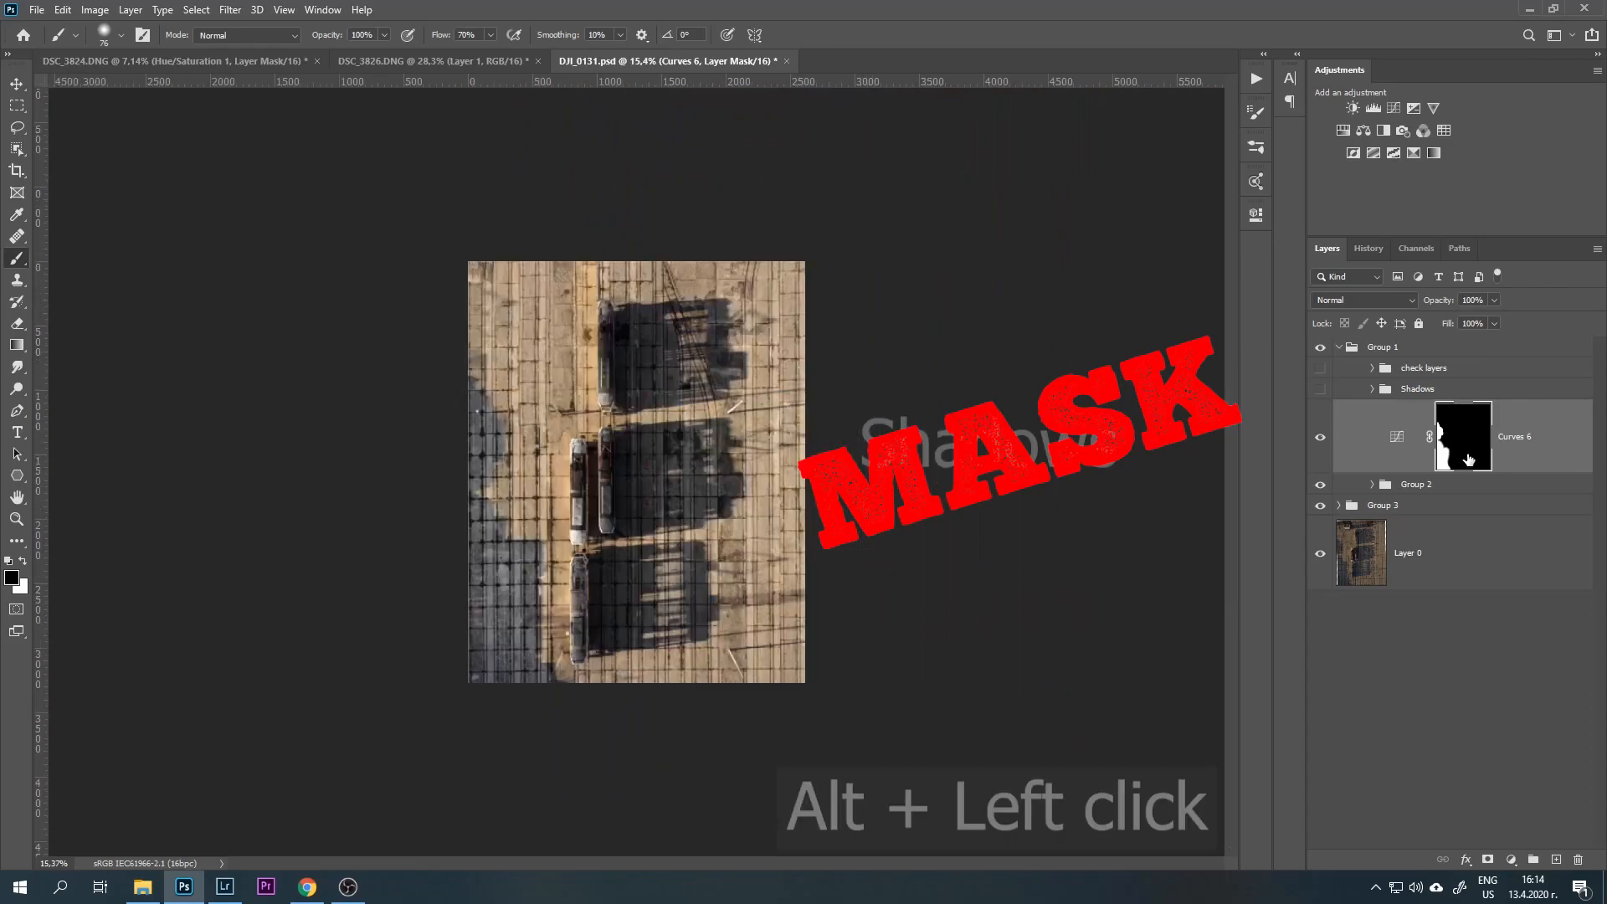
- Inspect the Curves 6 mask on its own and as a red overlay, and return to the normal image view
{"action": "left_click", "coordinate": [1469, 452], "text": "alt"}
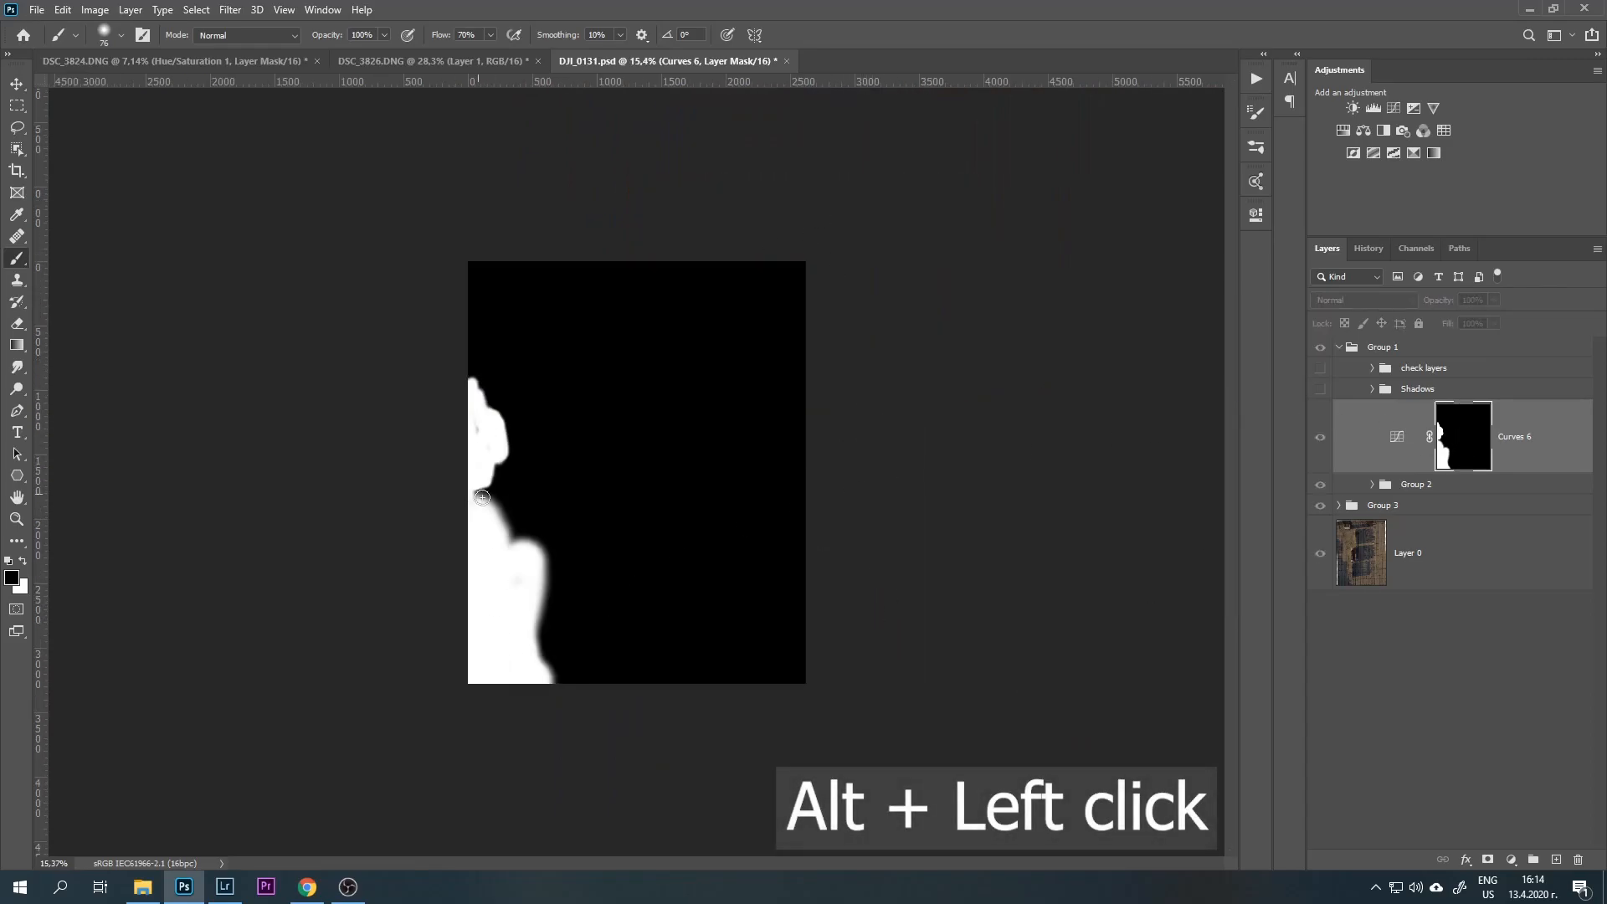
{"action": "left_click", "coordinate": [1395, 439]}
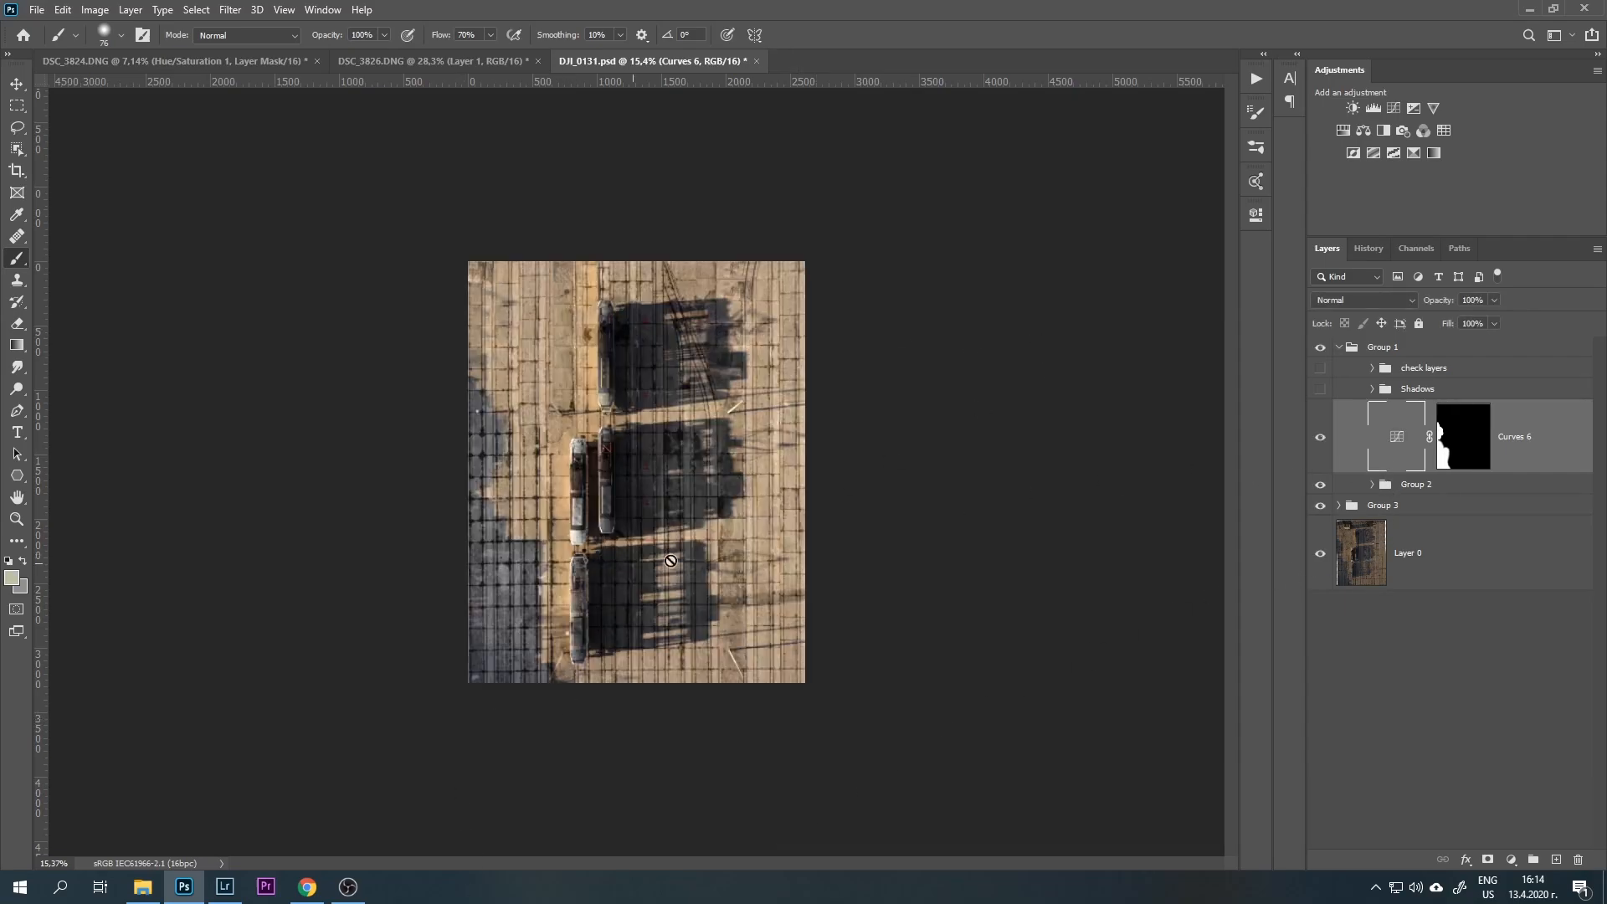
{"action": "left_click", "coordinate": [1460, 443], "text": "alt+shift"}
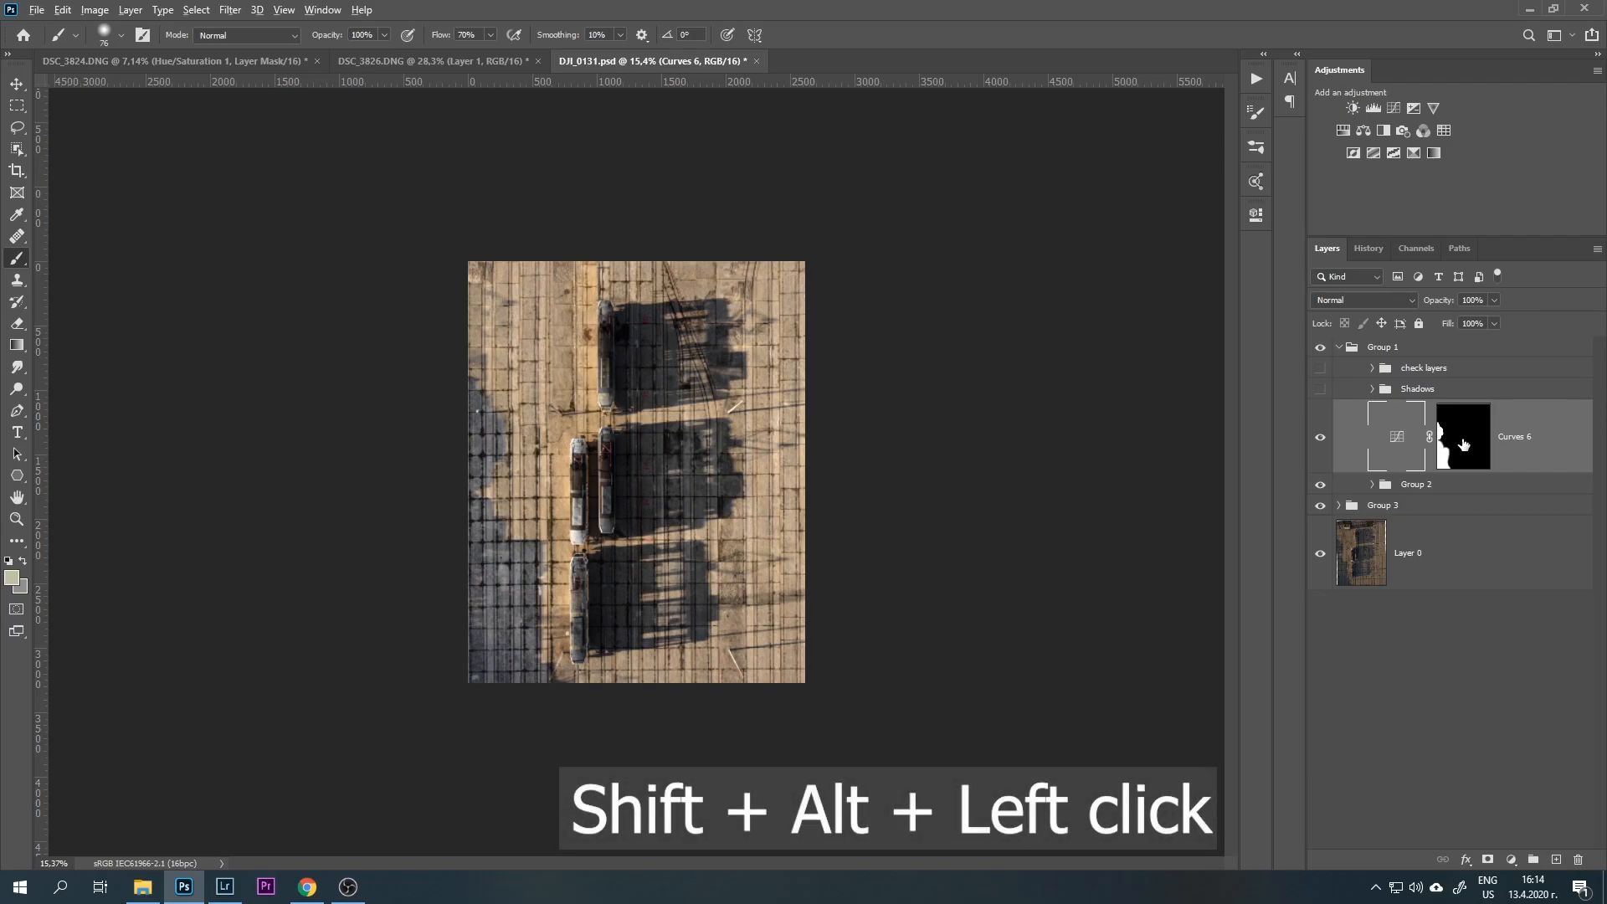
{"action": "left_click", "coordinate": [1458, 452], "text": "alt+shift"}
{"action": "key", "text": "ctrl+0"}
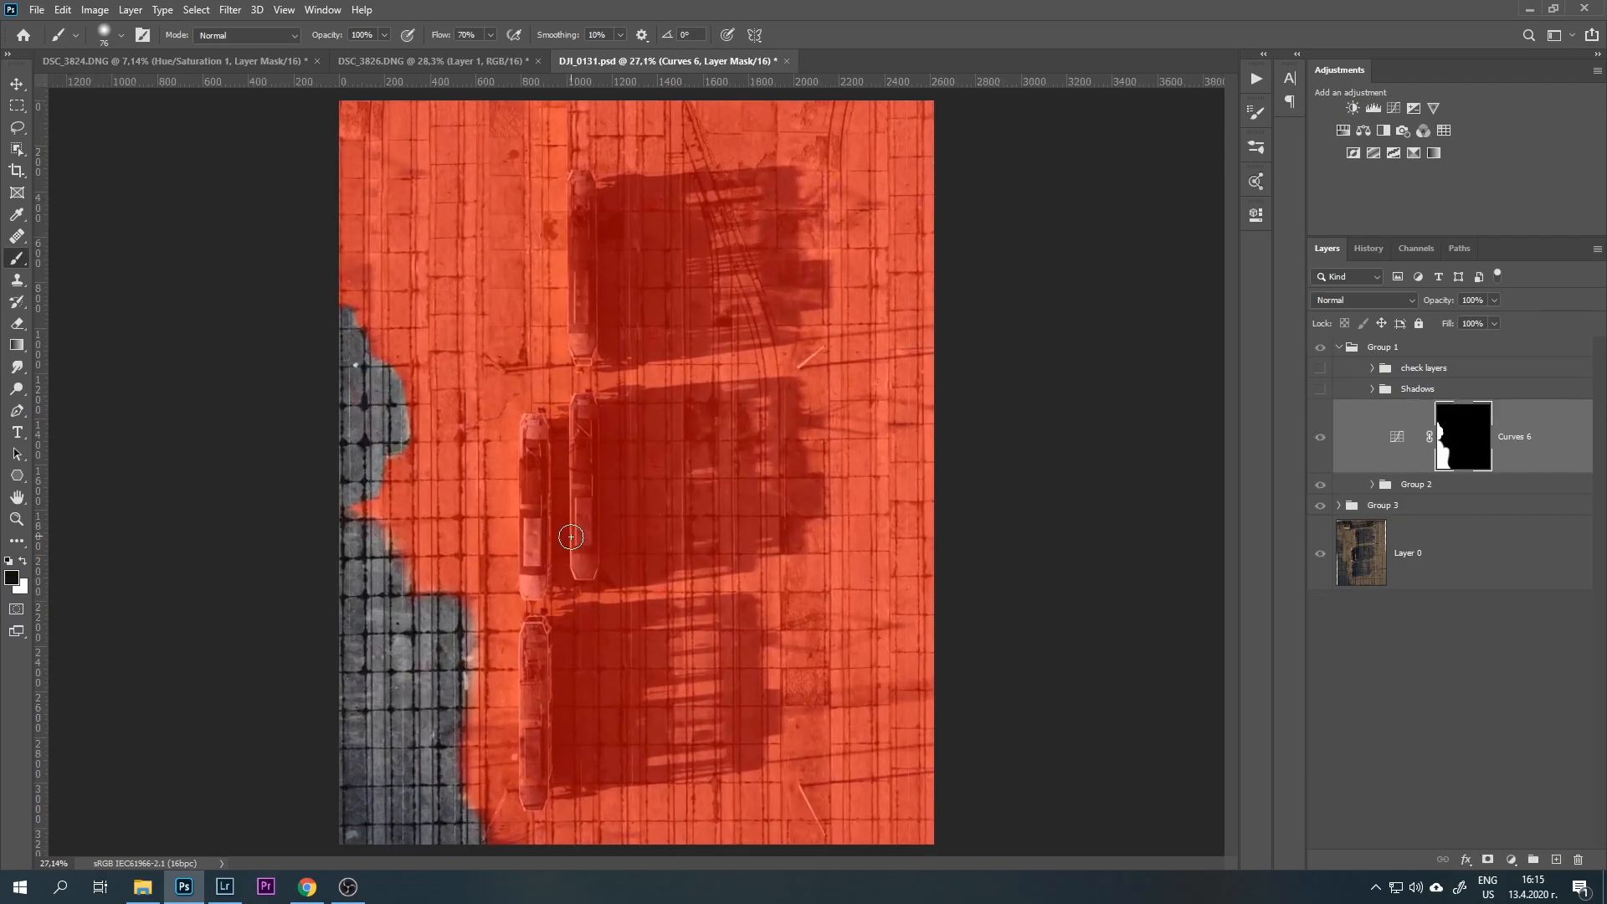
{"action": "mouse_move", "coordinate": [508, 654]}
{"action": "left_mouse_down"}
{"action": "mouse_move", "coordinate": [535, 620]}
{"action": "mouse_move", "coordinate": [586, 620]}
{"action": "left_mouse_up"}
{"action": "key", "text": "e"}
{"action": "key", "text": "b"}
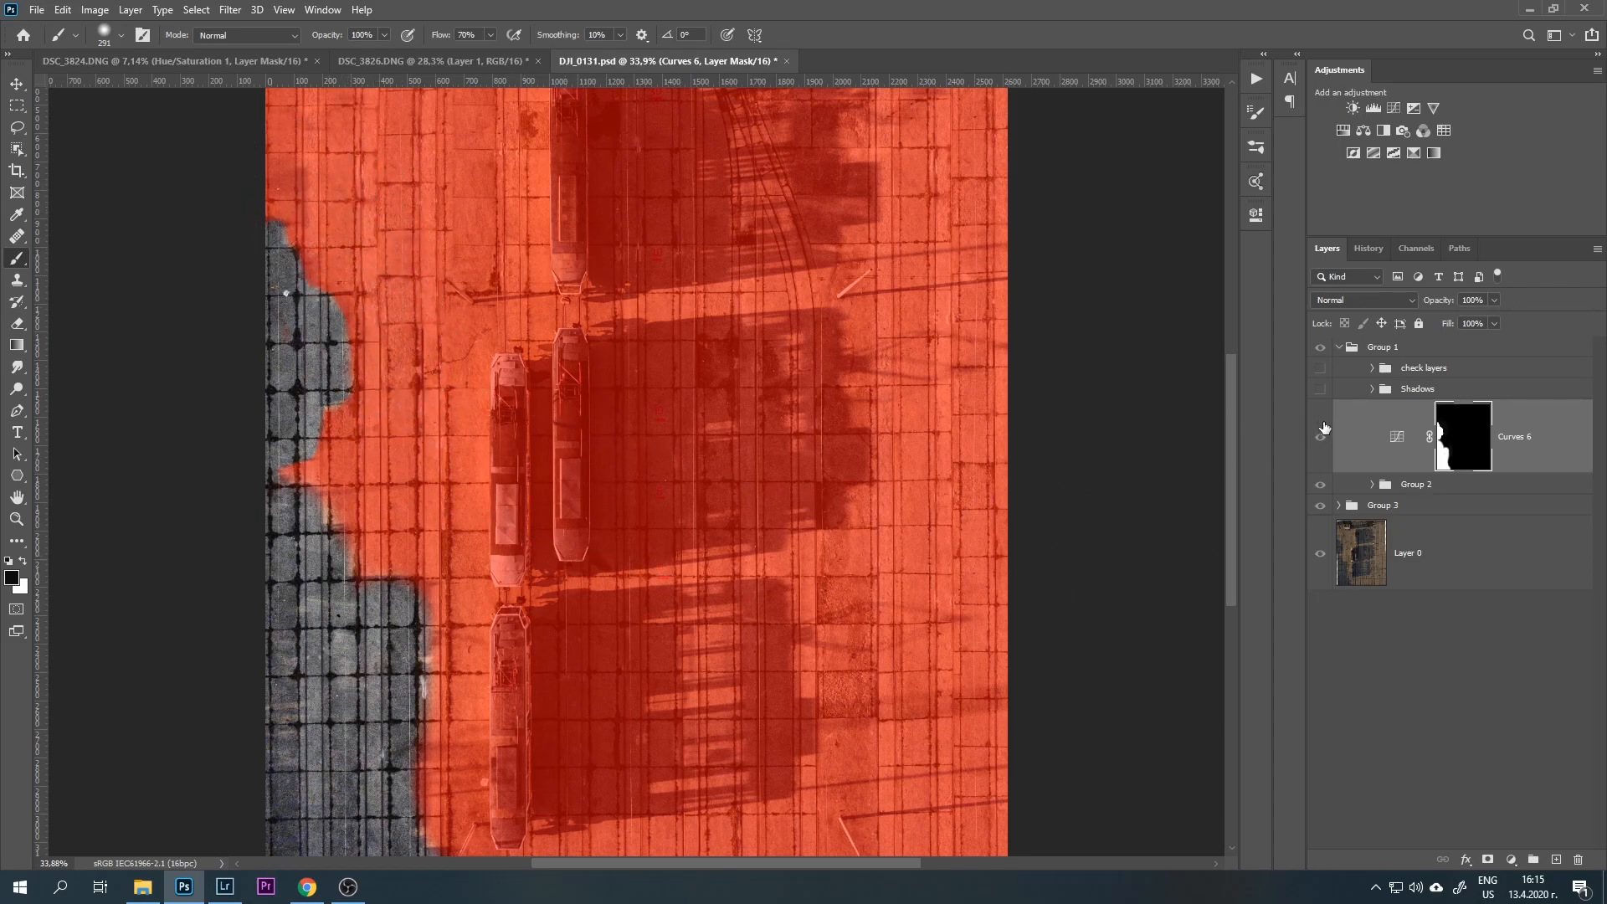
{"action": "key", "text": "backslash"}
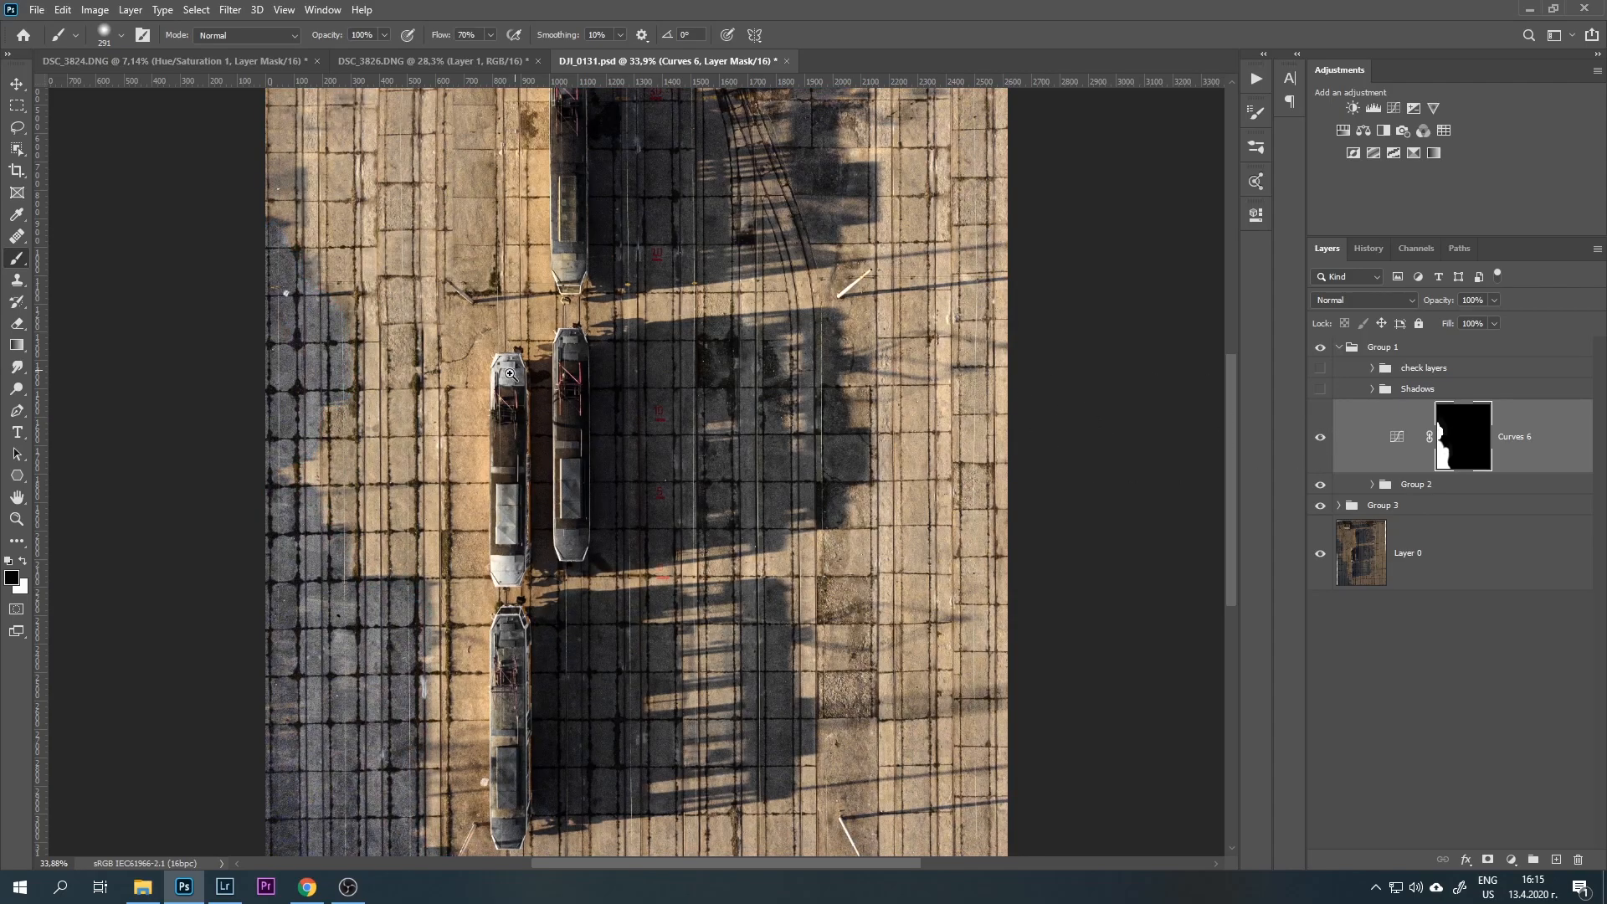
{"action": "left_click_drag", "start_coordinate": [513, 371], "coordinate": [461, 367]}
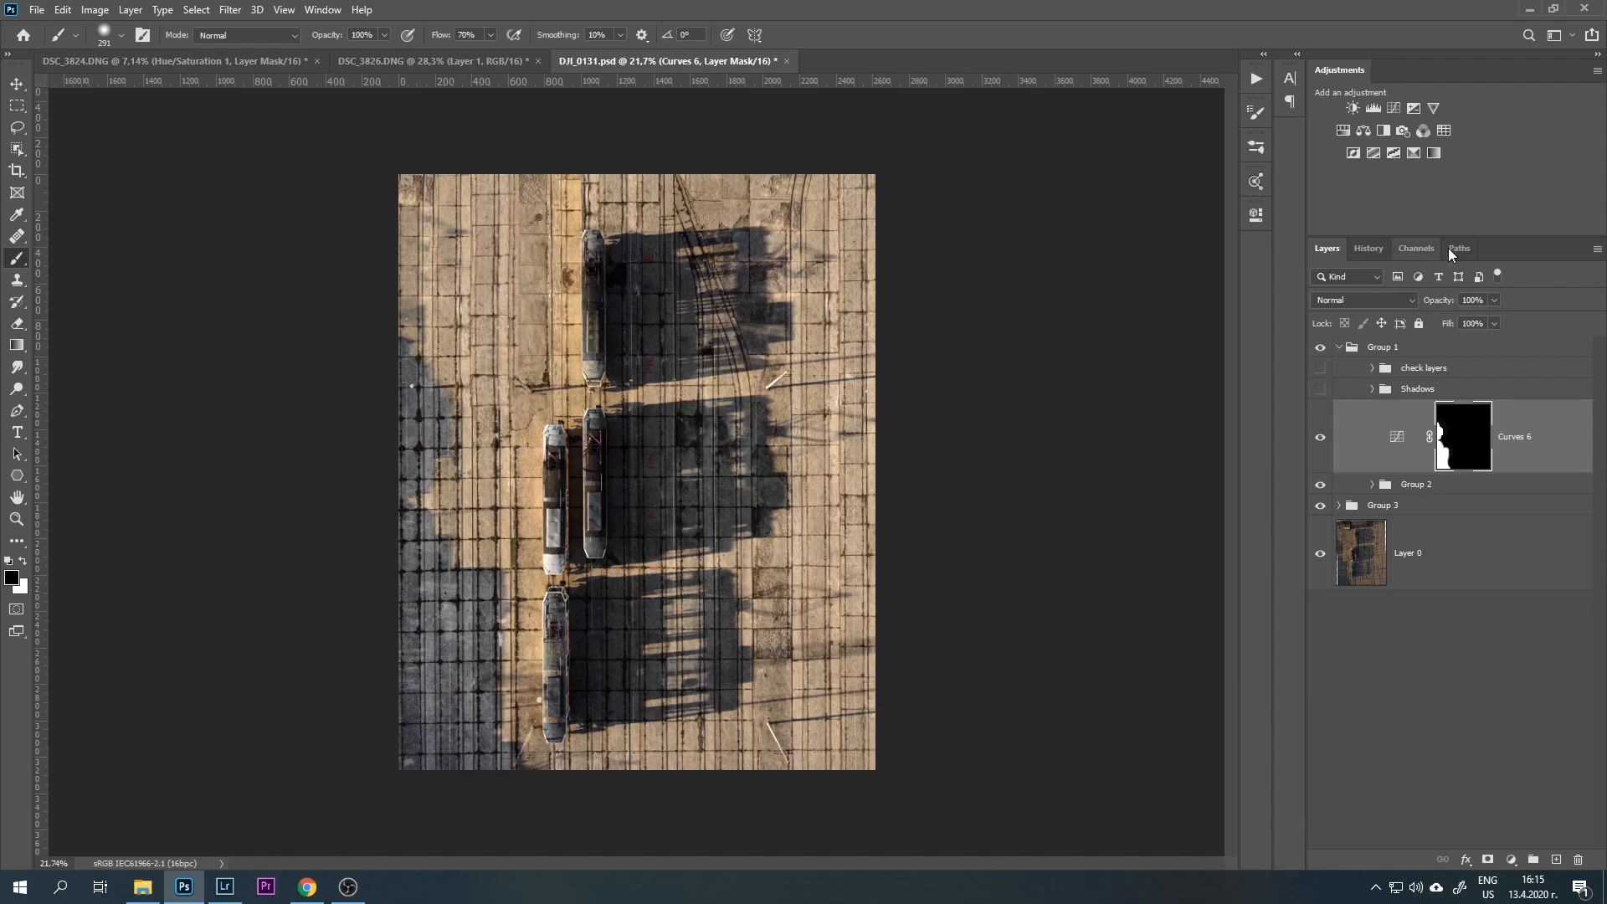
- Turn on the Luminosity check layer inside the check layers group to view the photo in black and white
{"action": "left_click", "coordinate": [1374, 369]}
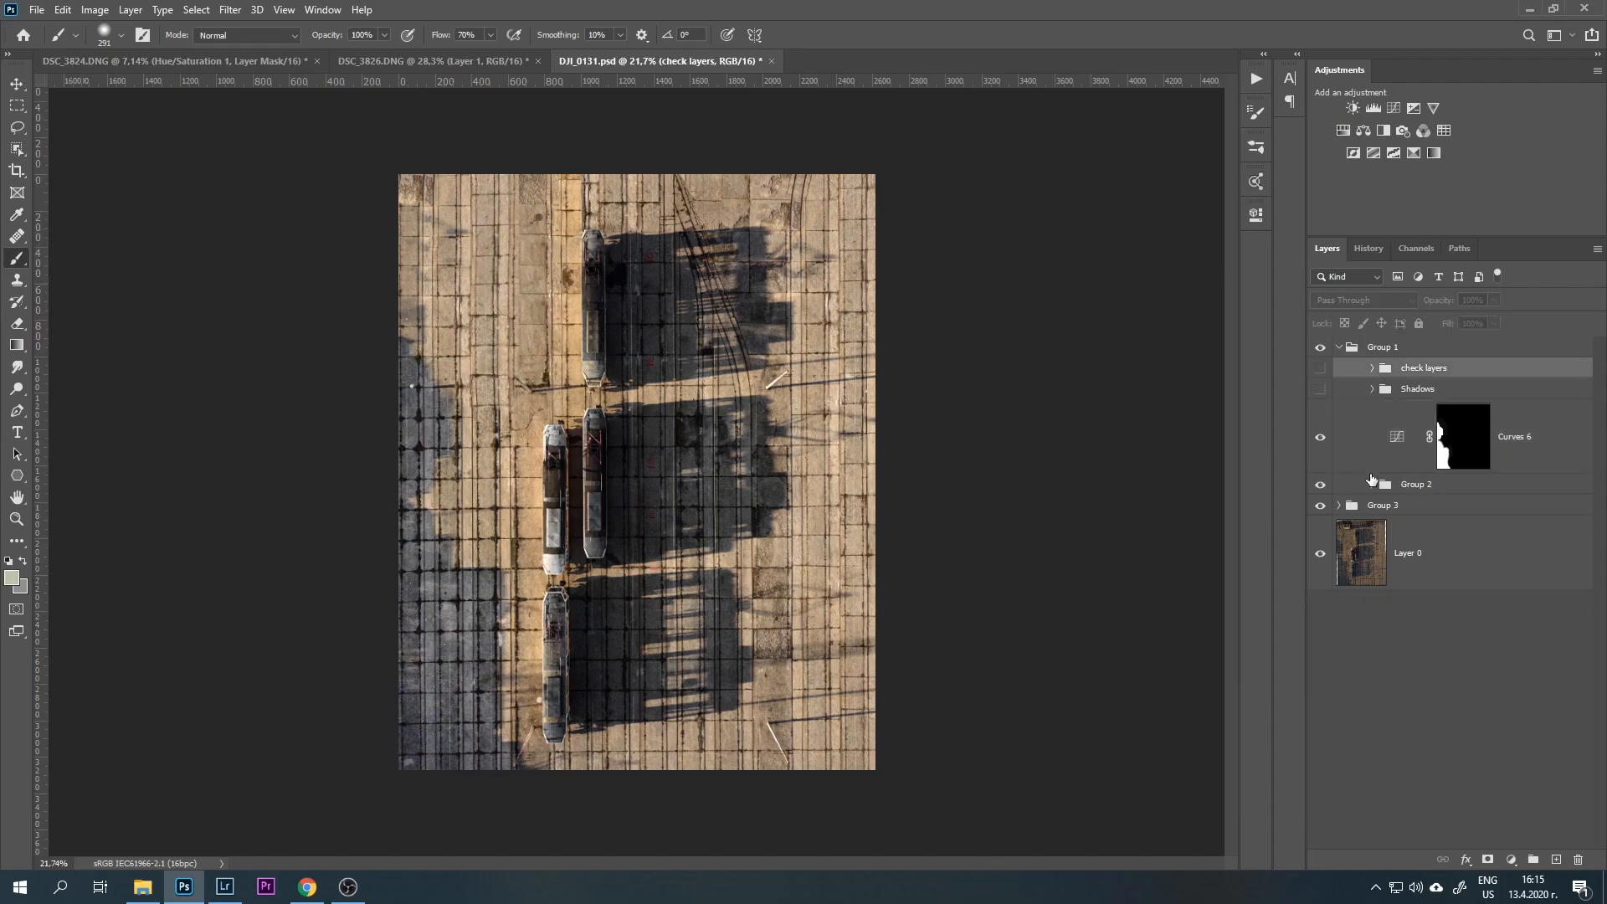
{"action": "left_click", "coordinate": [1373, 368]}
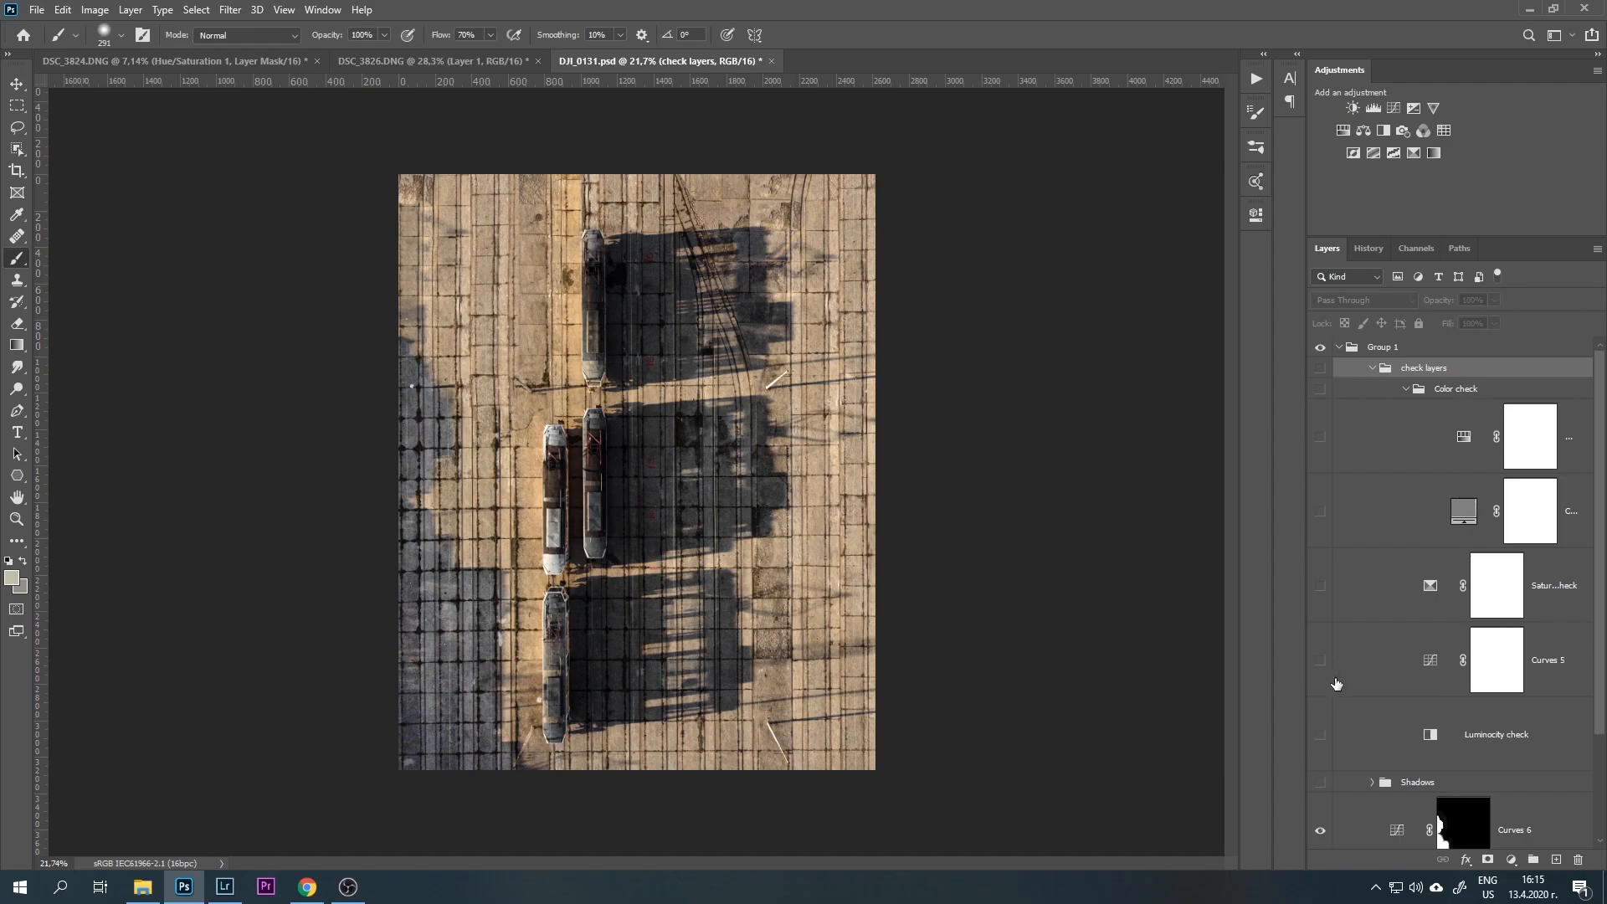
{"action": "left_click", "coordinate": [1321, 733]}
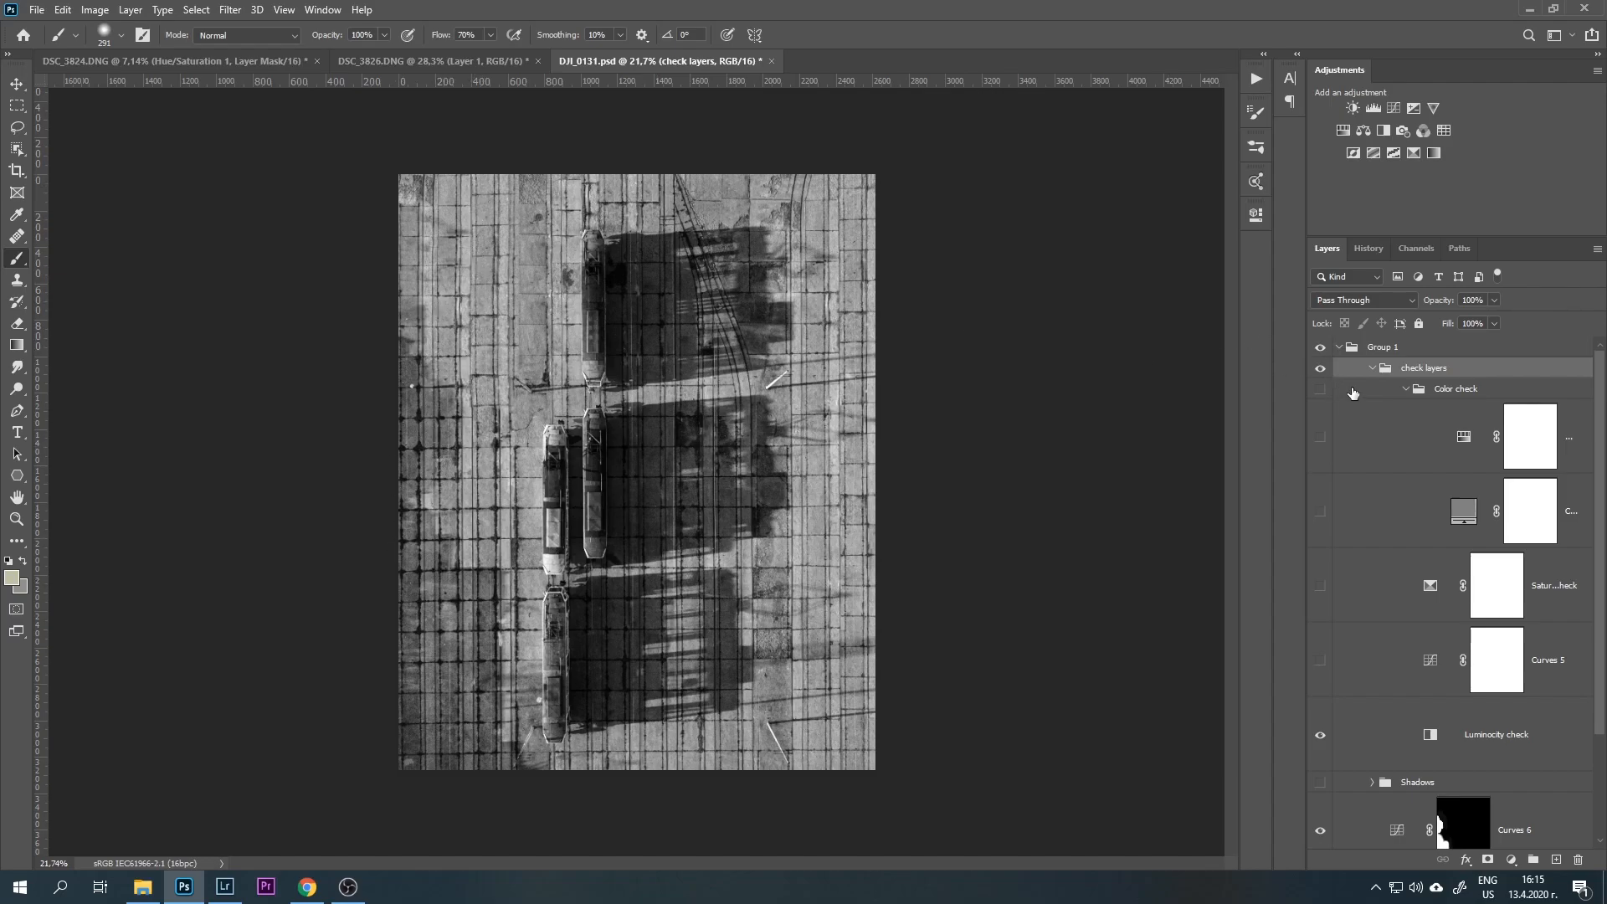
{"action": "left_click", "coordinate": [1372, 368]}
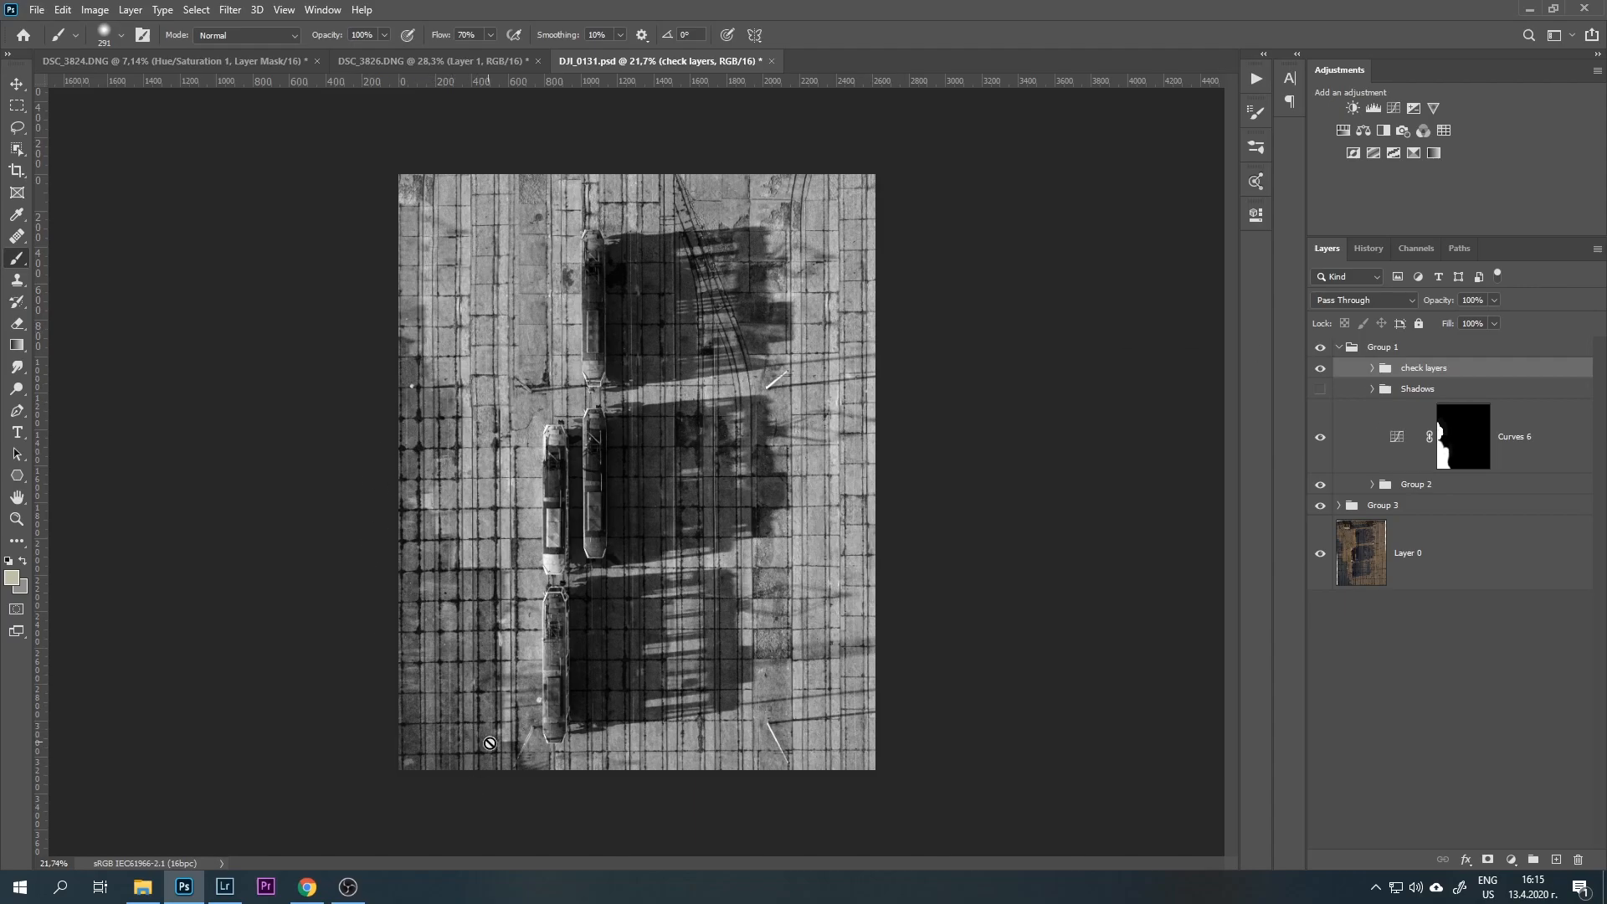
- Brighten the Curves 6 curve with a point at input 43, output 104, and move its white point to input 176, output 255
{"action": "double_click", "coordinate": [1396, 438]}
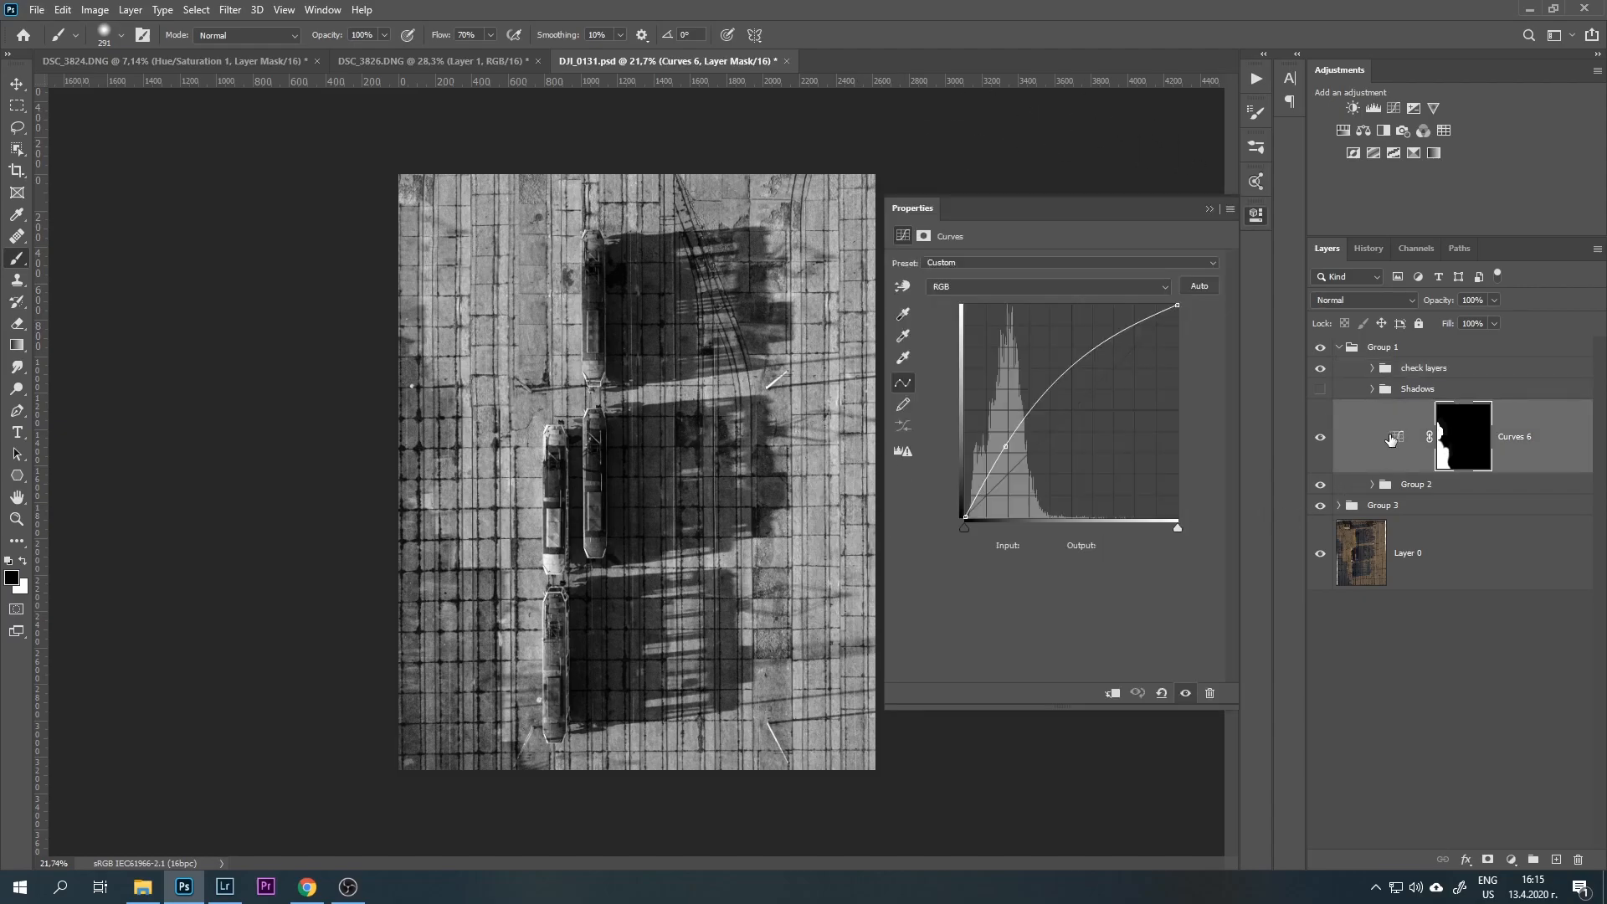
{"action": "left_click_drag", "start_coordinate": [1004, 446], "coordinate": [1002, 430]}
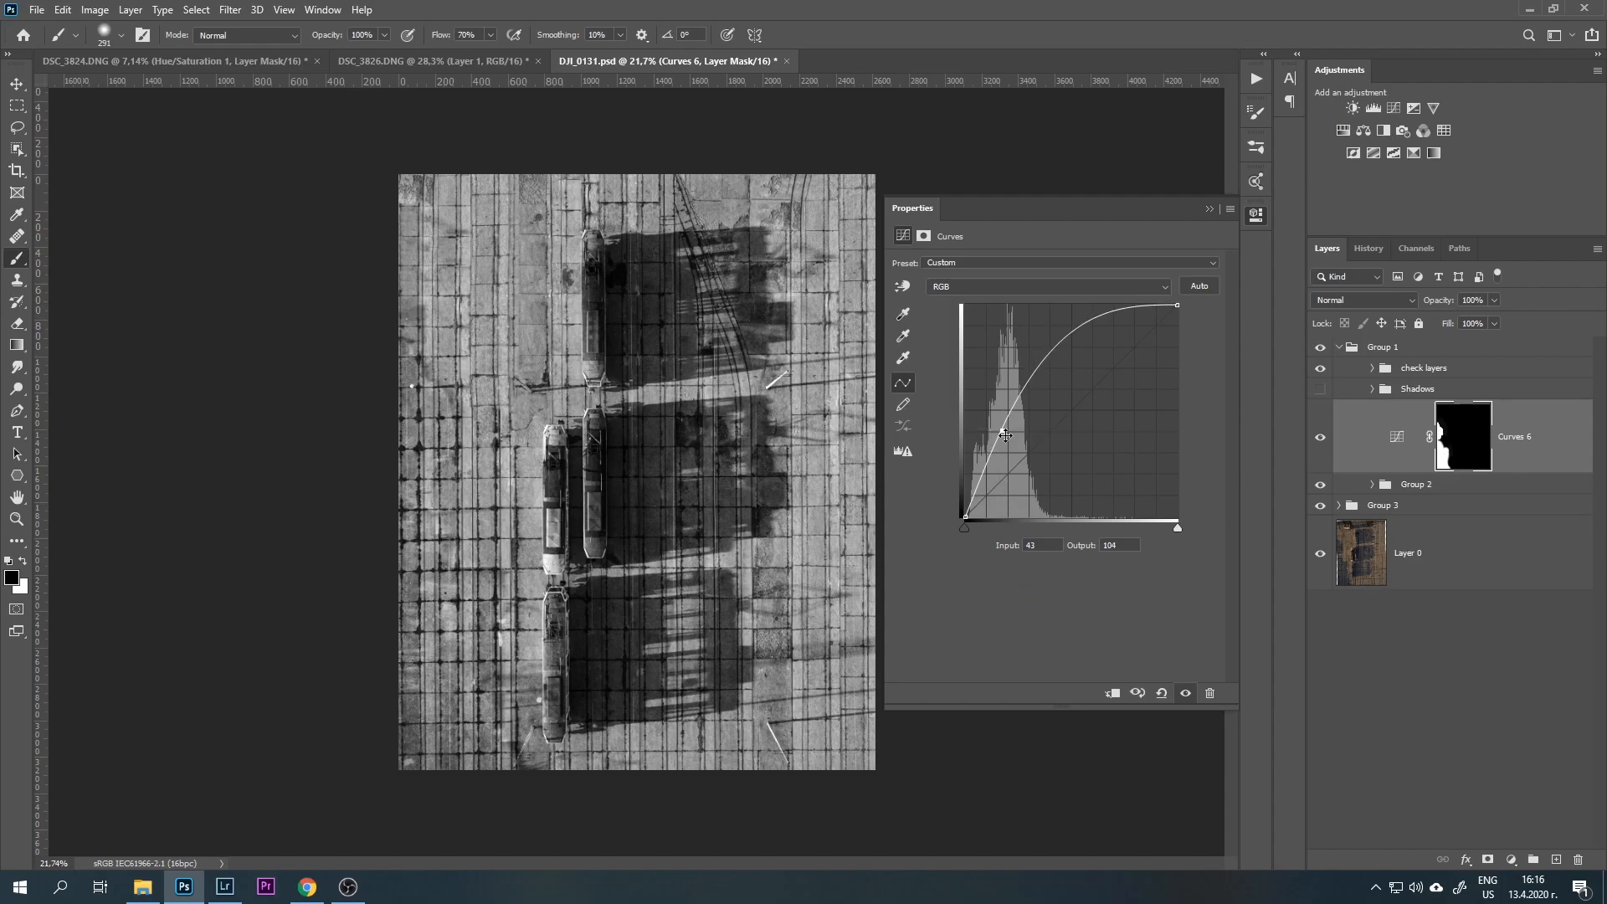
{"action": "left_click_drag", "start_coordinate": [1177, 306], "coordinate": [1116, 294]}
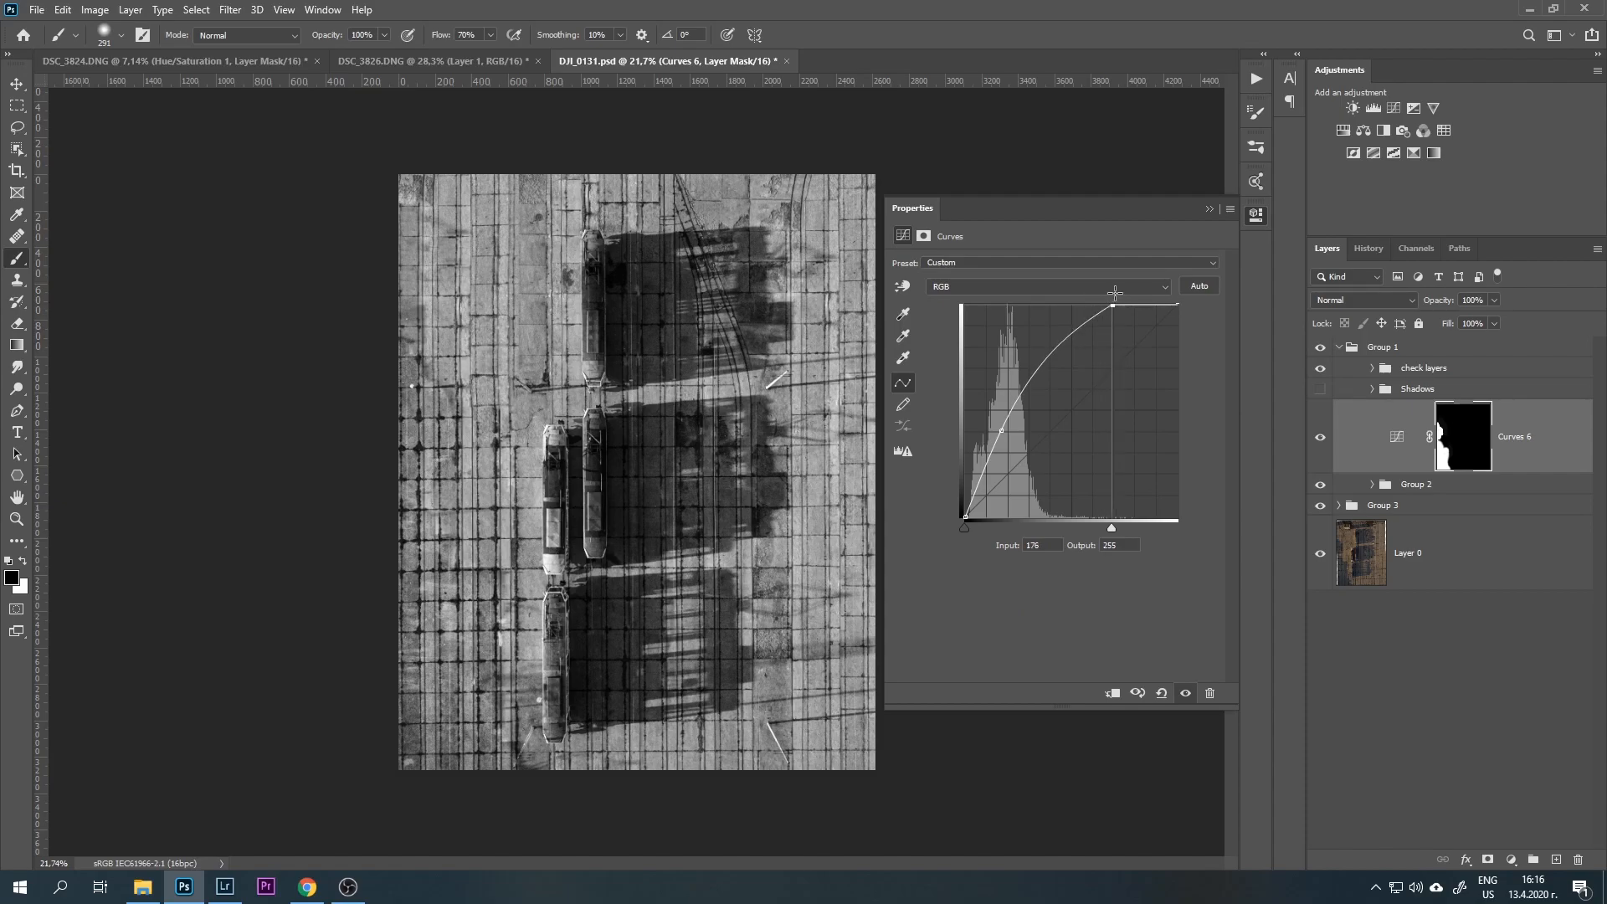
- Set the Curves 6 midtone point to input 44, output 108, and turn off the check layers to view the photo in colour
{"action": "left_click", "coordinate": [1001, 429]}
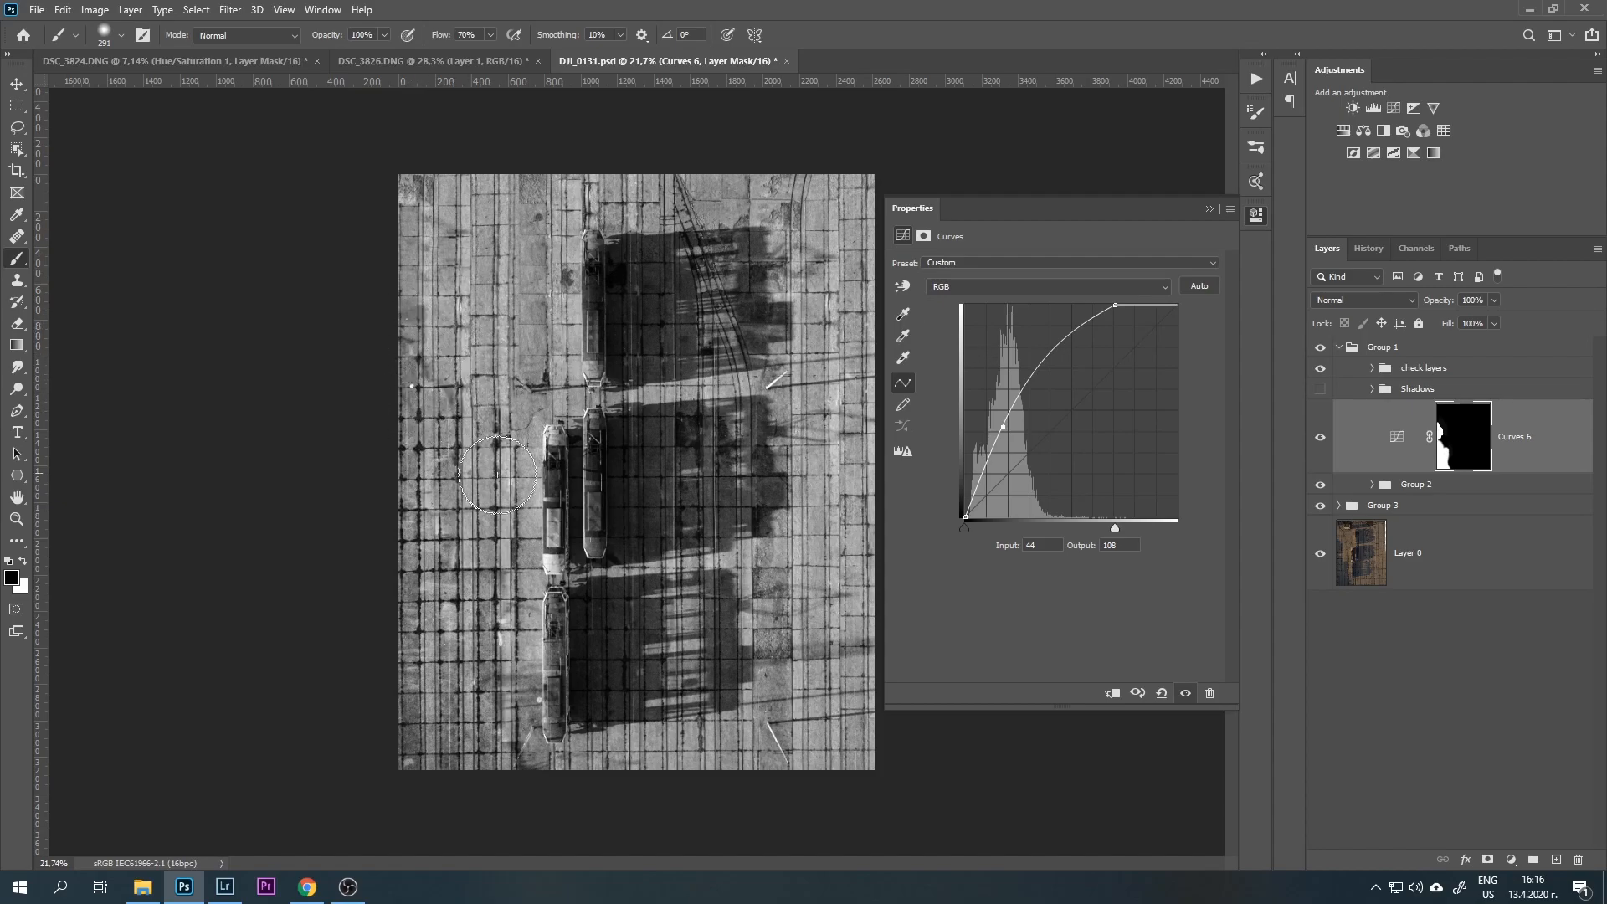
{"action": "left_click", "coordinate": [1209, 209]}
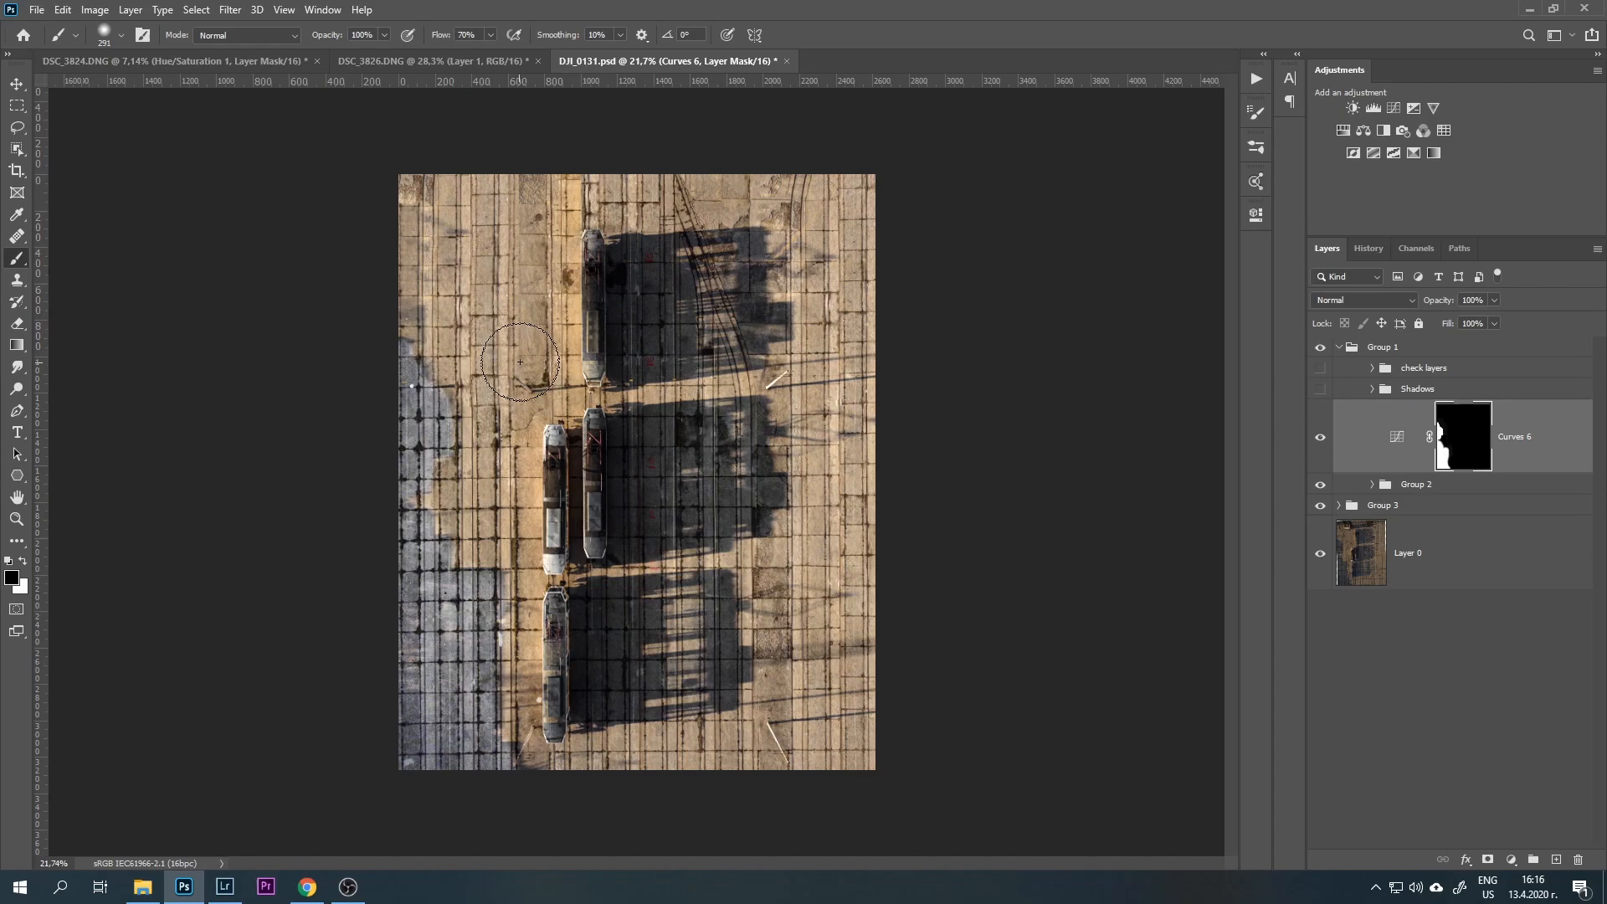
- Add an empty layer above Curves 6 and sample a sunlit ground colour with the Eyedropper set to 11 by 11 Average
{"action": "left_click", "coordinate": [1393, 439]}
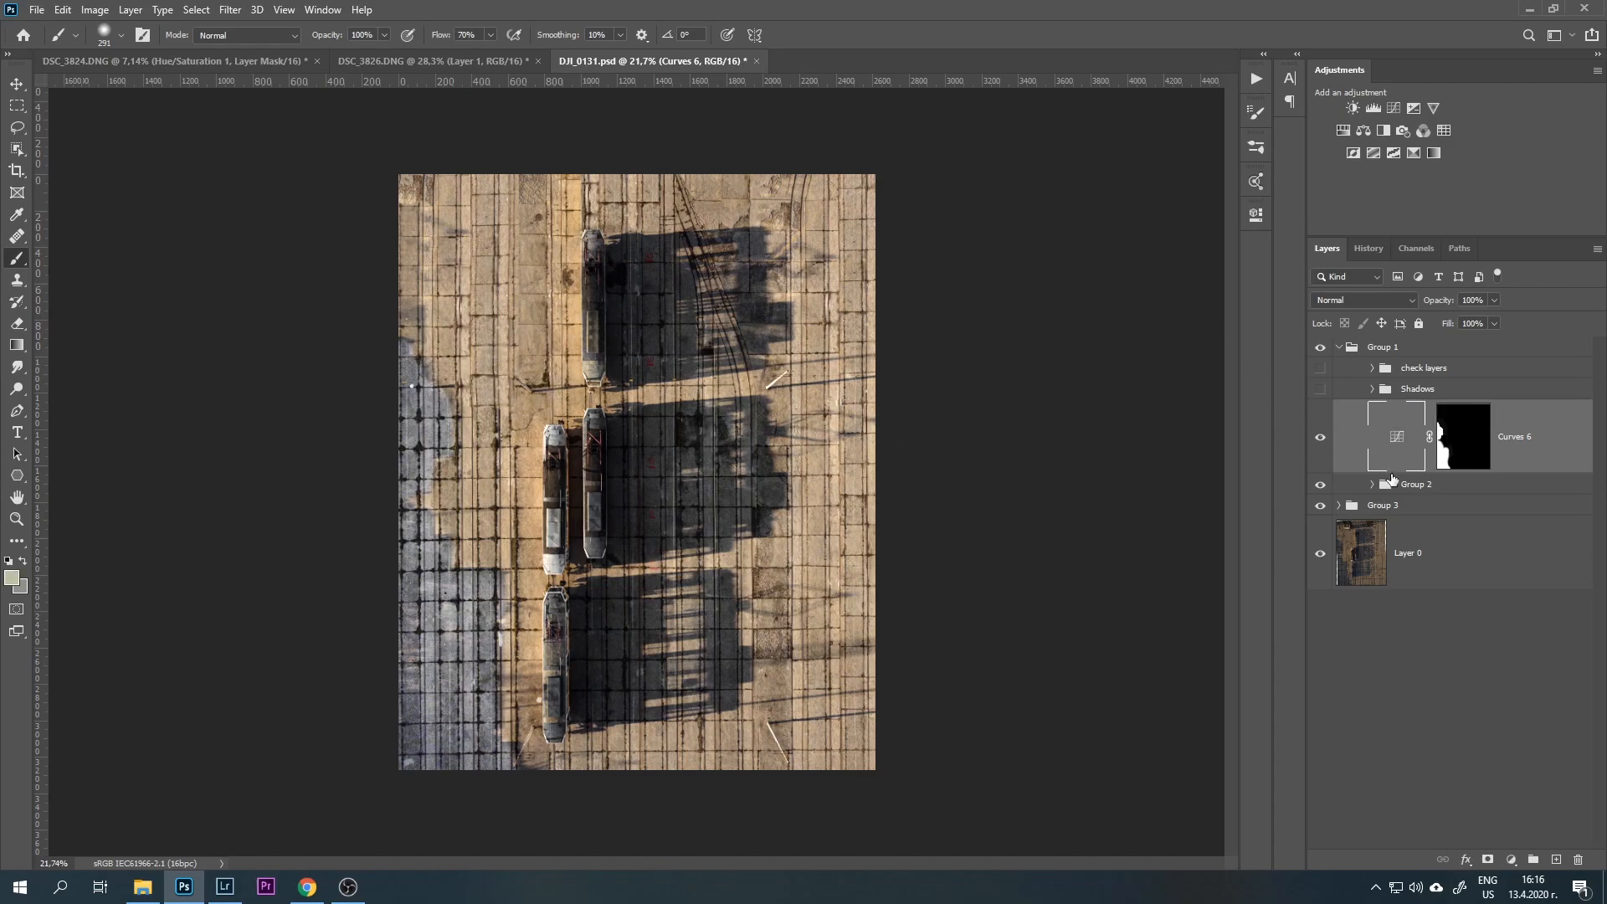
{"action": "key", "text": "ctrl+shift+alt+n"}
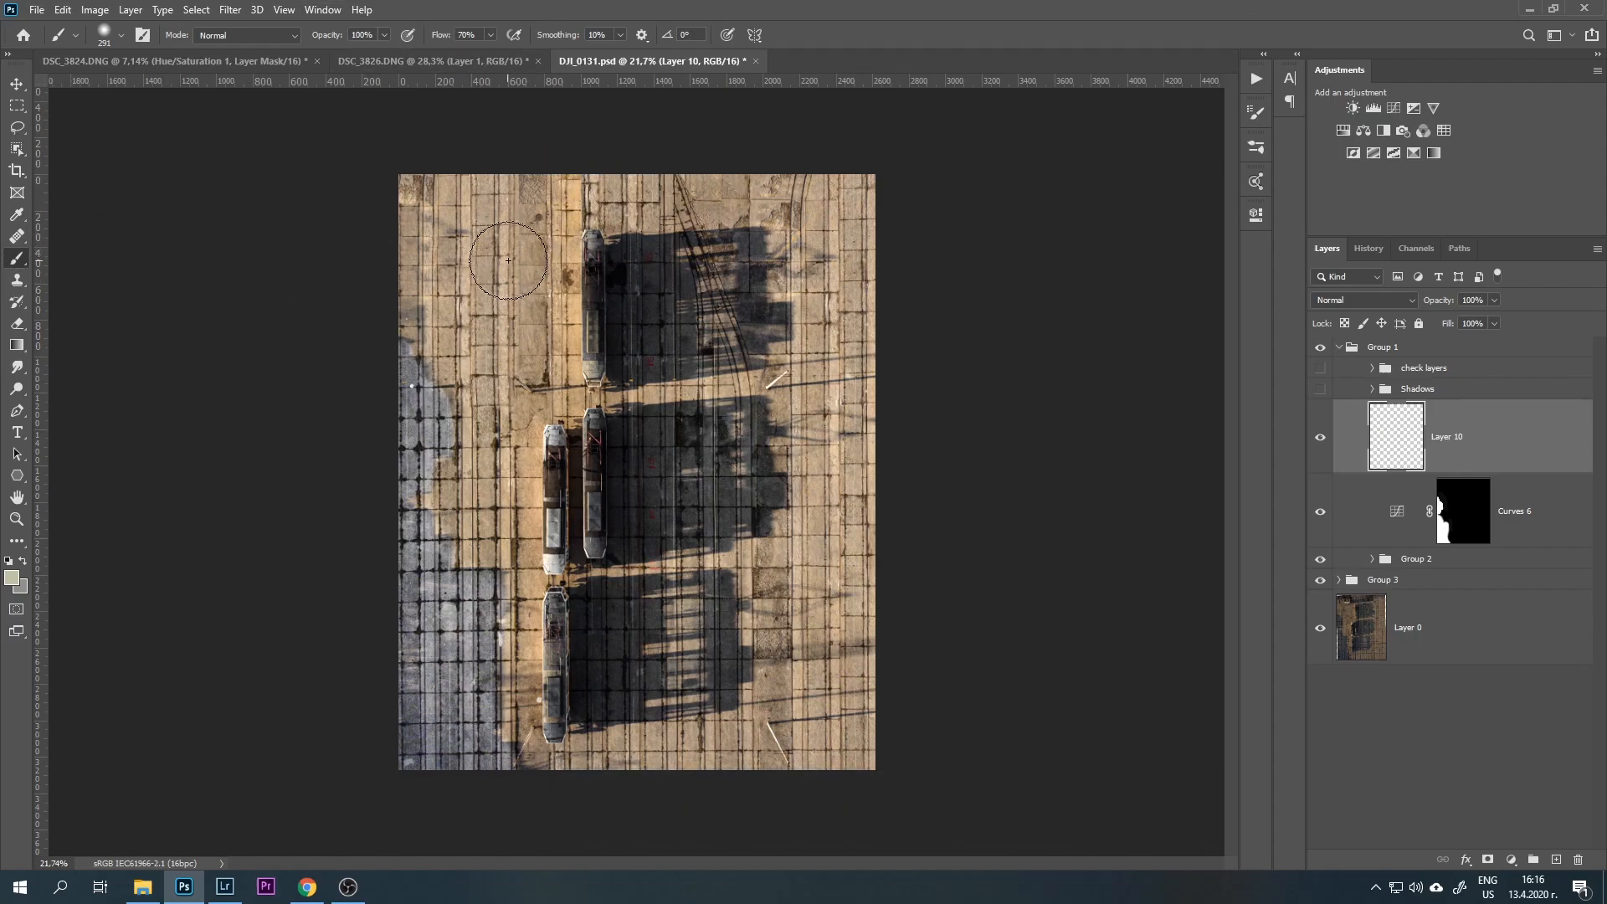
{"action": "left_click", "coordinate": [535, 244], "text": "alt"}
{"action": "left_click", "coordinate": [19, 216]}
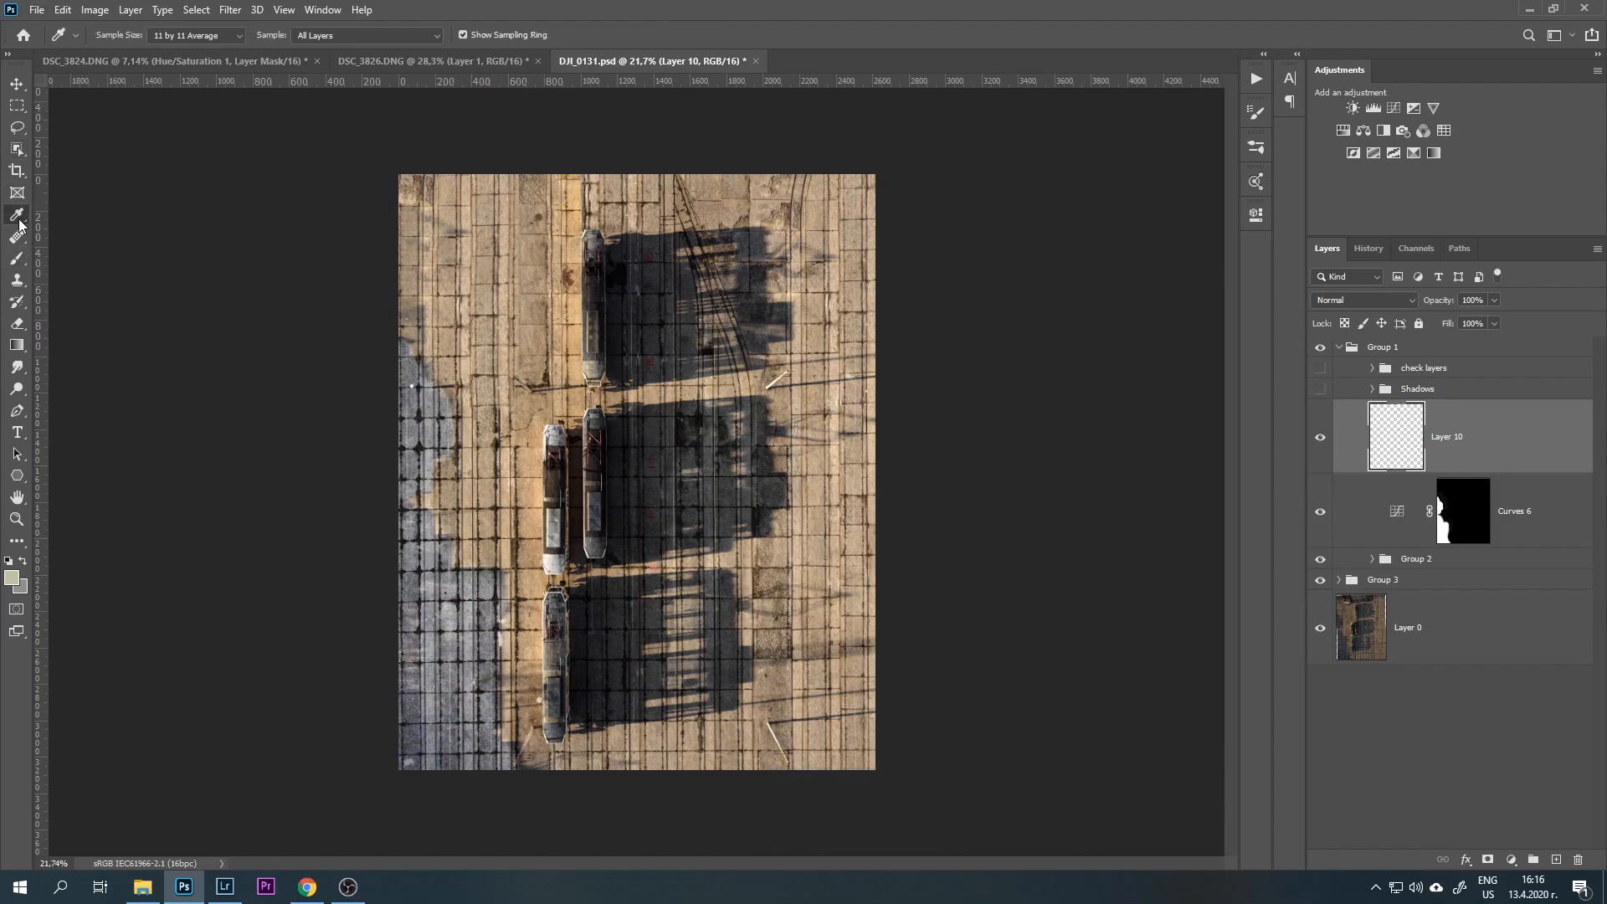
{"action": "left_click", "coordinate": [201, 36]}
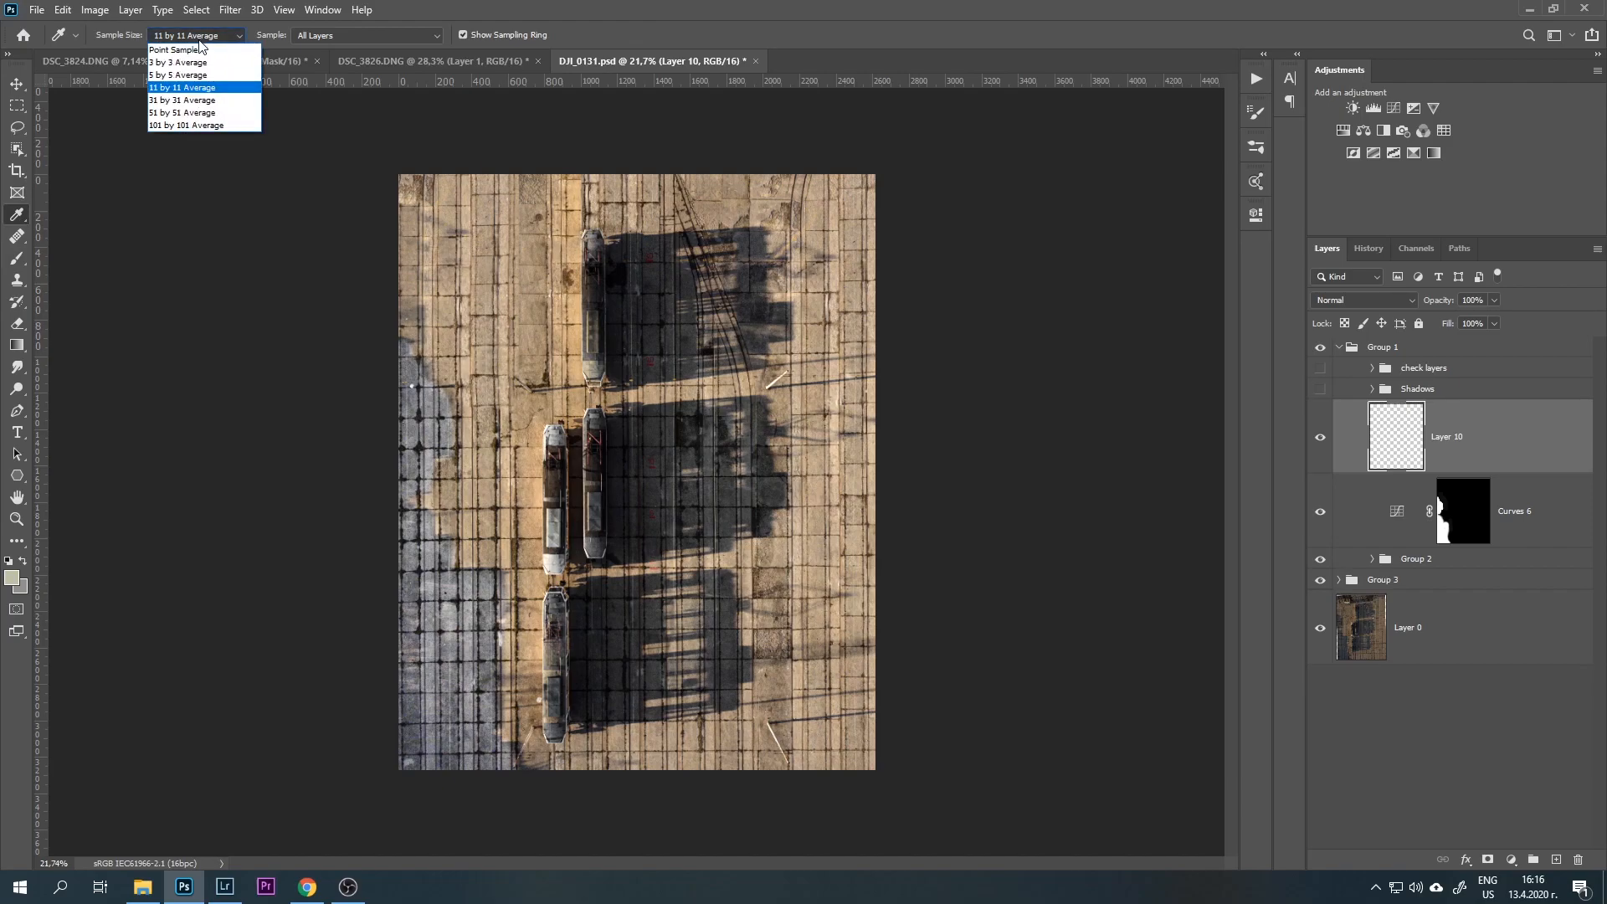
{"action": "left_click", "coordinate": [201, 87]}
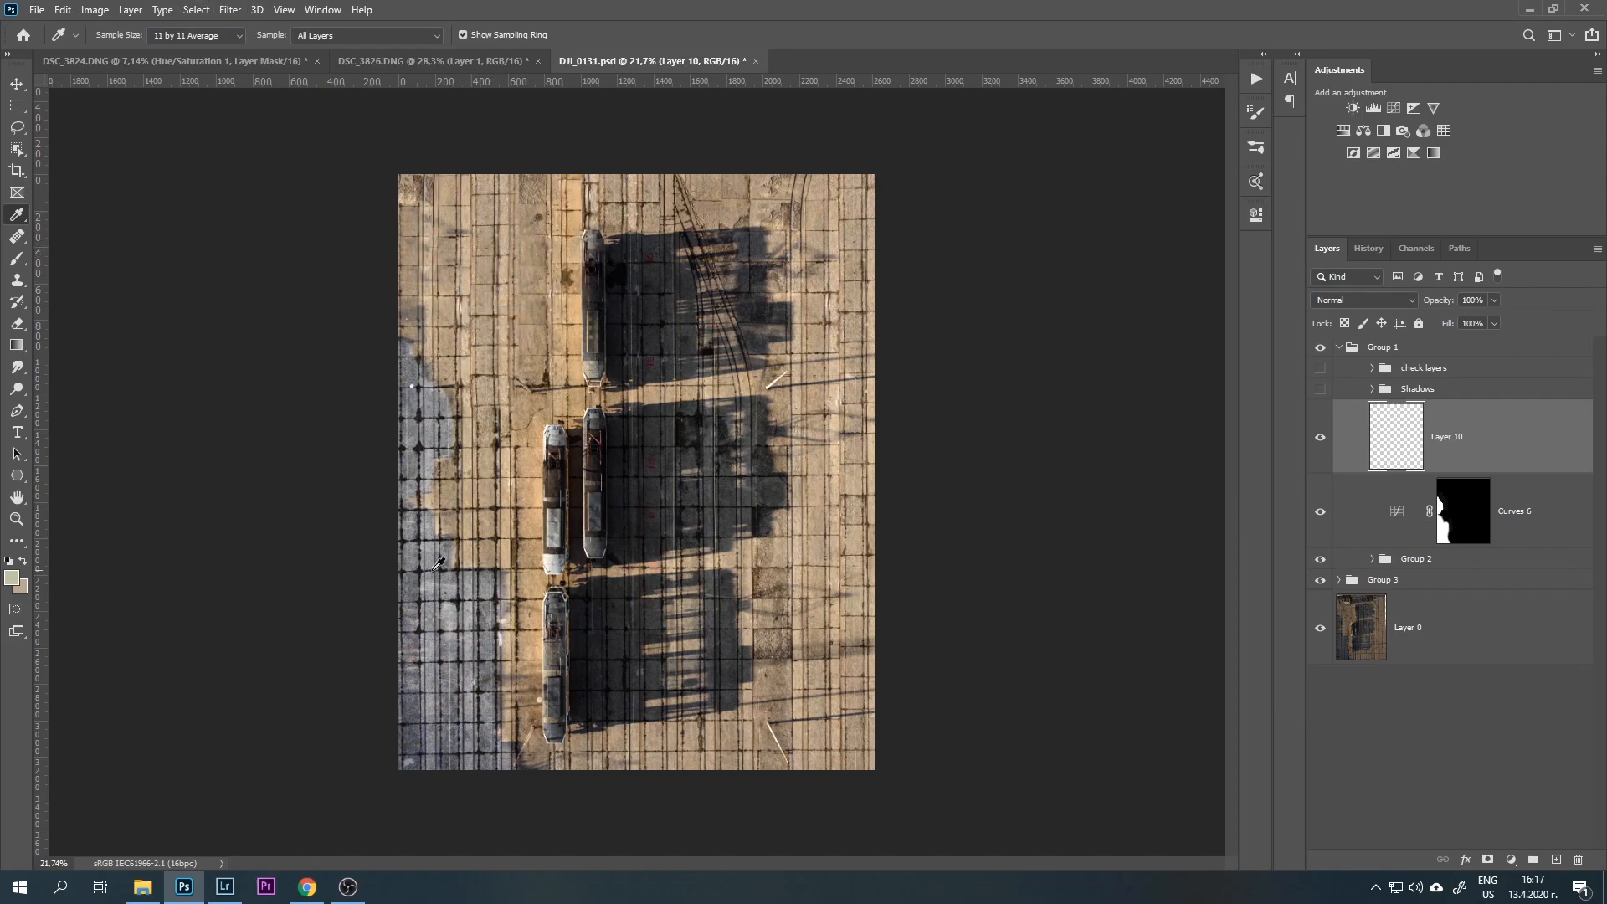
- Paint the shadowed ground along the photo's left edge on Layer 10 with sampled sand colours and set the layer's blend mode to Color
{"action": "key", "text": "b"}
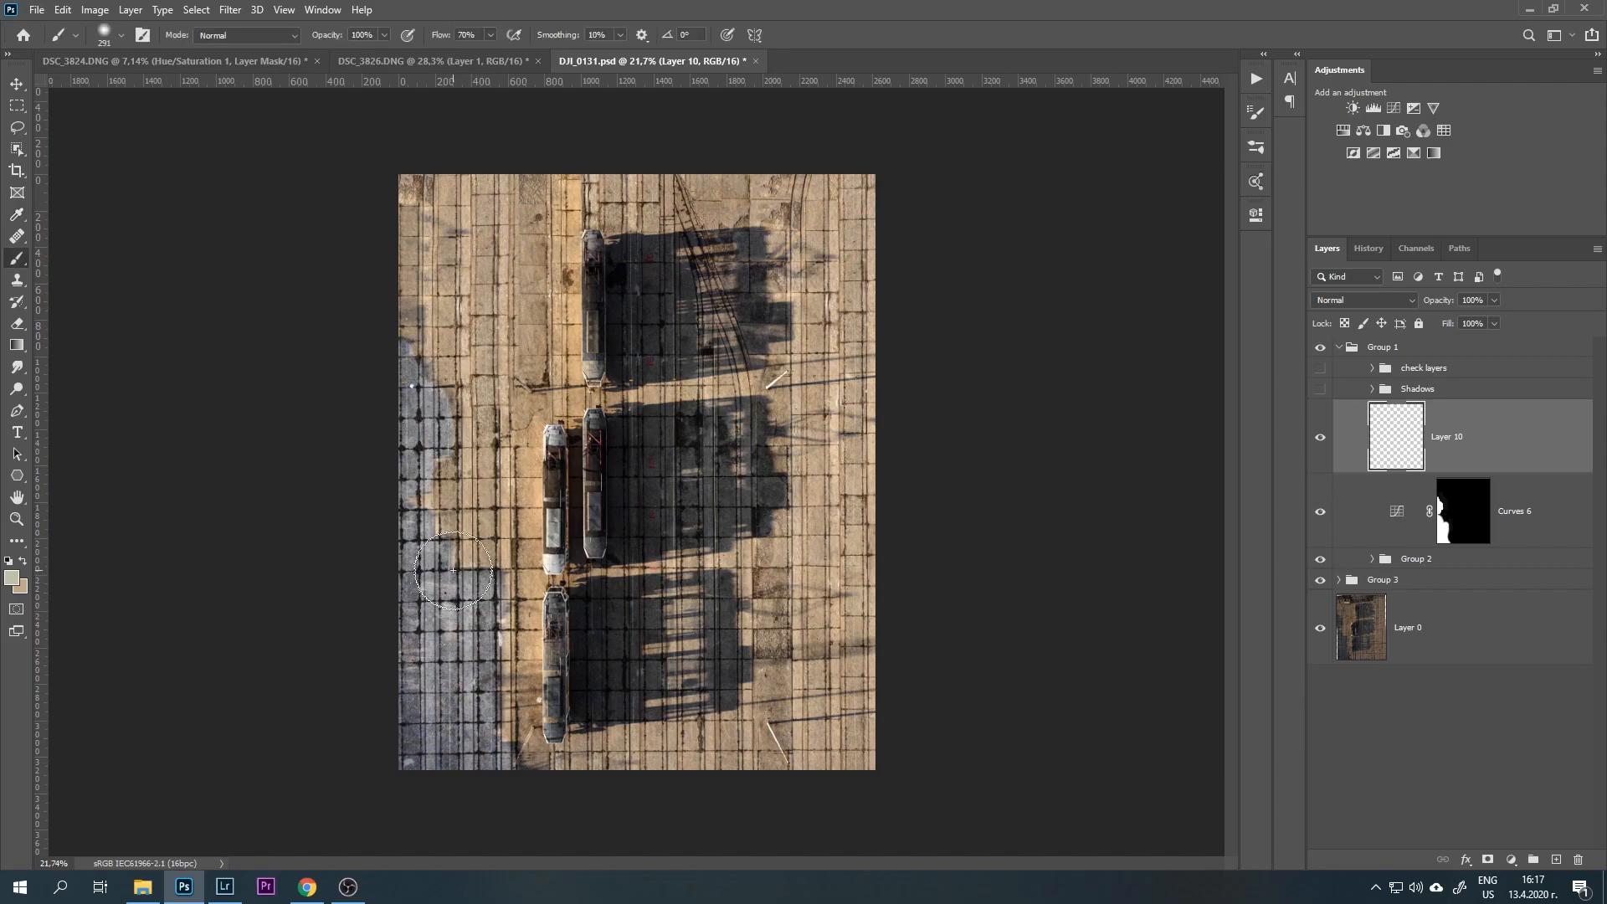
{"action": "mouse_move", "coordinate": [440, 616]}
{"action": "left_mouse_down"}
{"action": "mouse_move", "coordinate": [401, 778]}
{"action": "mouse_move", "coordinate": [461, 703]}
{"action": "mouse_move", "coordinate": [489, 715]}
{"action": "mouse_move", "coordinate": [484, 586]}
{"action": "mouse_move", "coordinate": [473, 659]}
{"action": "mouse_move", "coordinate": [429, 557]}
{"action": "mouse_move", "coordinate": [416, 373]}
{"action": "mouse_move", "coordinate": [462, 552]}
{"action": "left_mouse_up"}
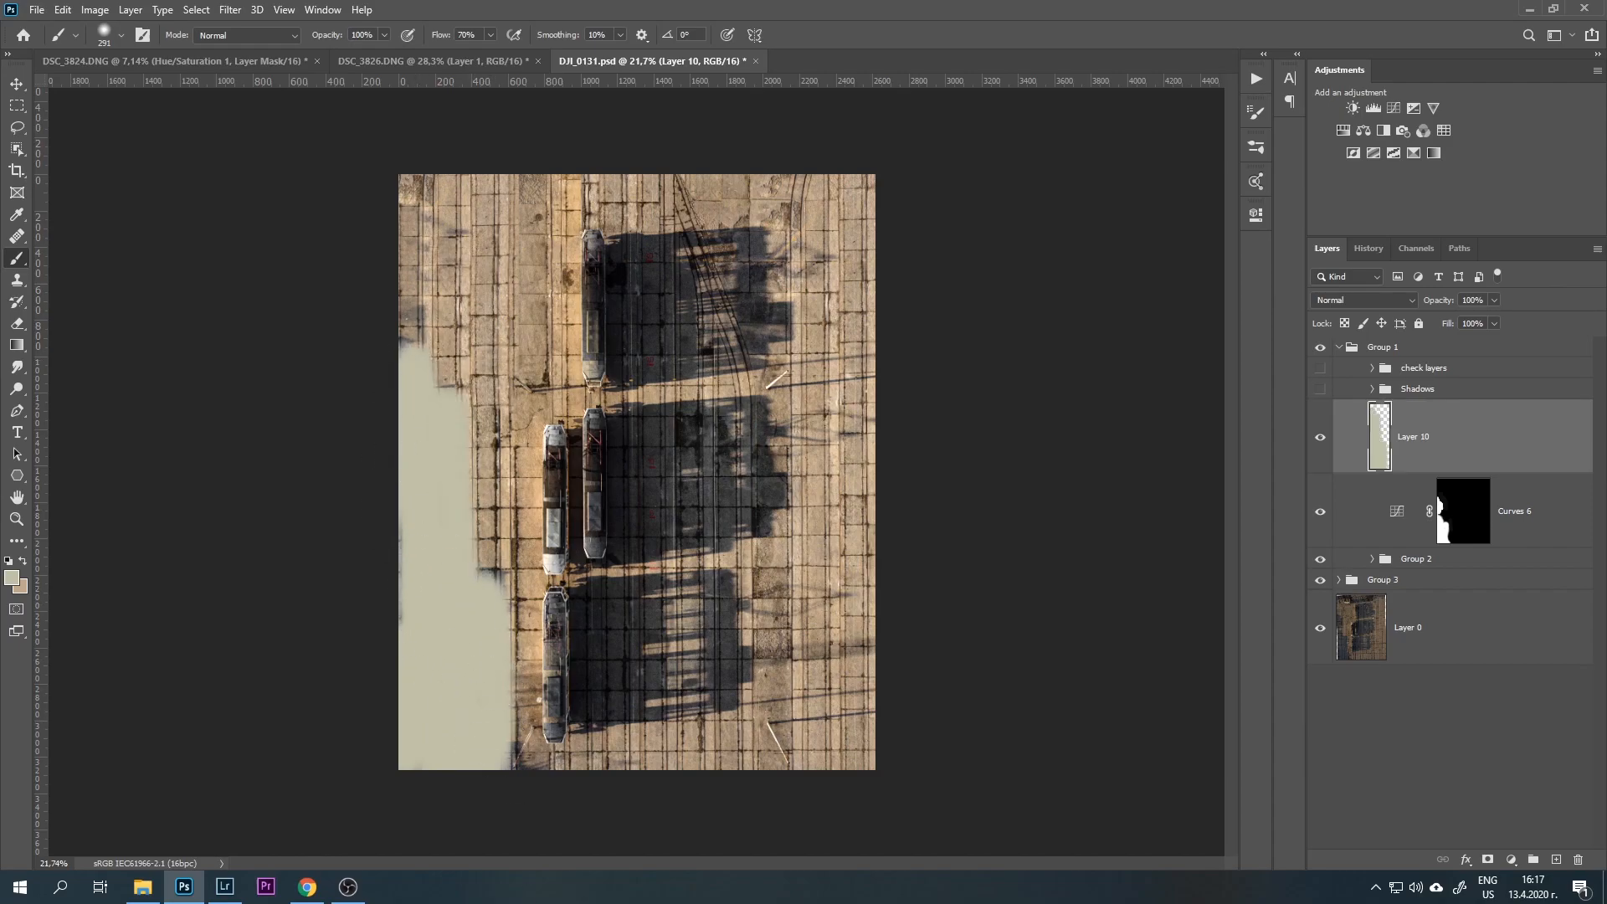
{"action": "left_click", "coordinate": [1343, 303]}
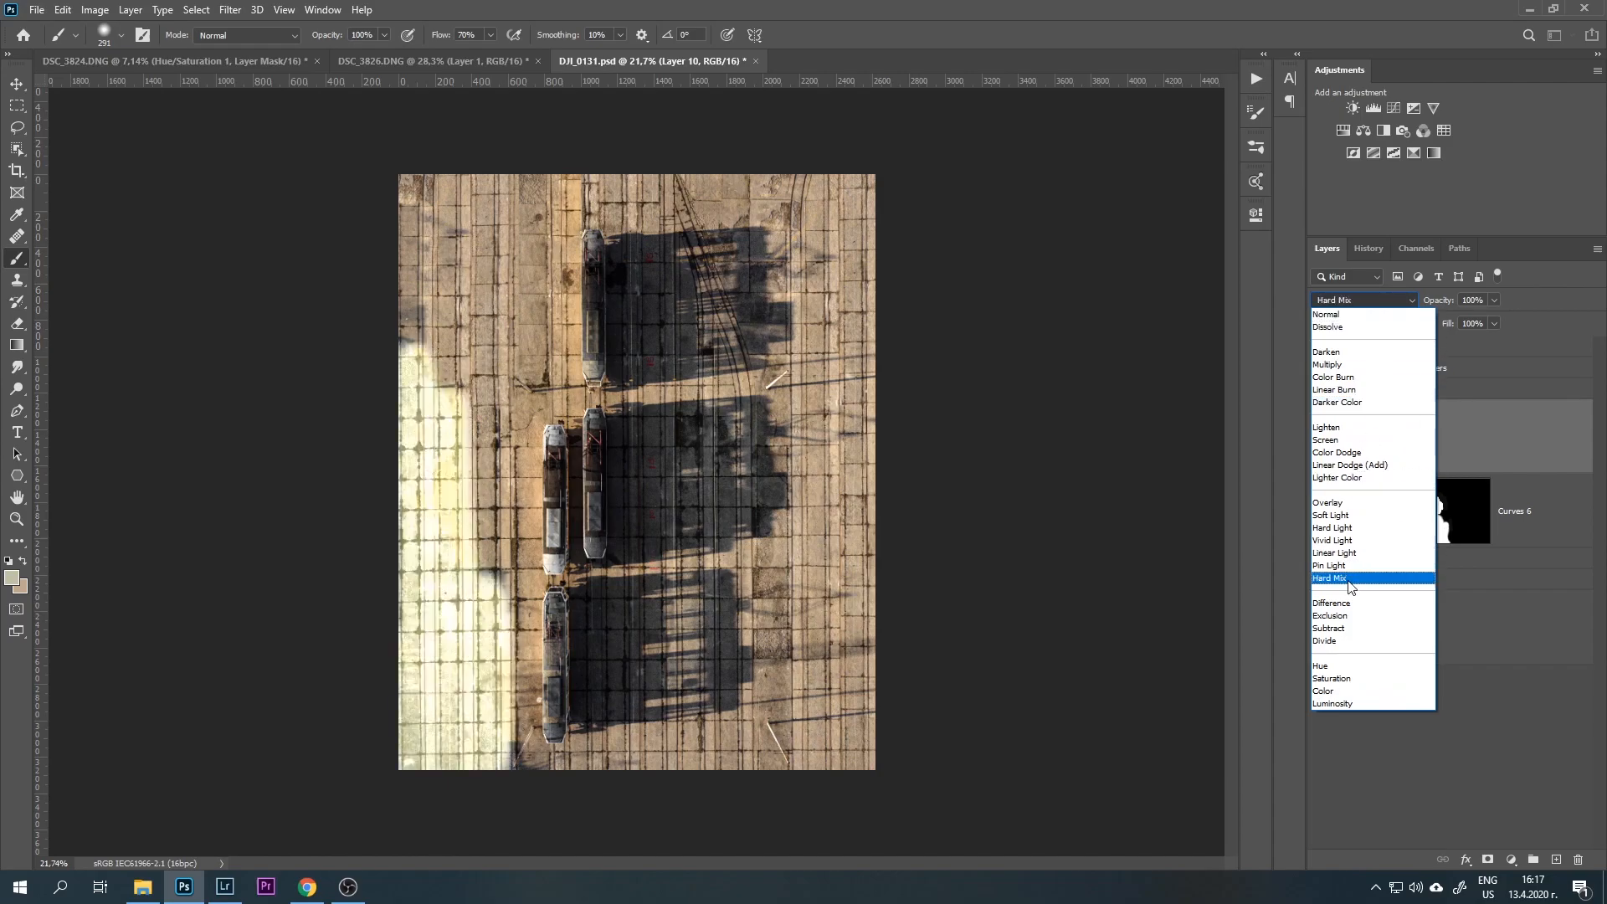
{"action": "left_click", "coordinate": [1347, 691]}
{"action": "mouse_move", "coordinate": [452, 488]}
{"action": "left_mouse_down"}
{"action": "mouse_move", "coordinate": [427, 390]}
{"action": "mouse_move", "coordinate": [405, 781]}
{"action": "mouse_move", "coordinate": [475, 732]}
{"action": "mouse_move", "coordinate": [479, 584]}
{"action": "mouse_move", "coordinate": [493, 759]}
{"action": "left_mouse_up"}
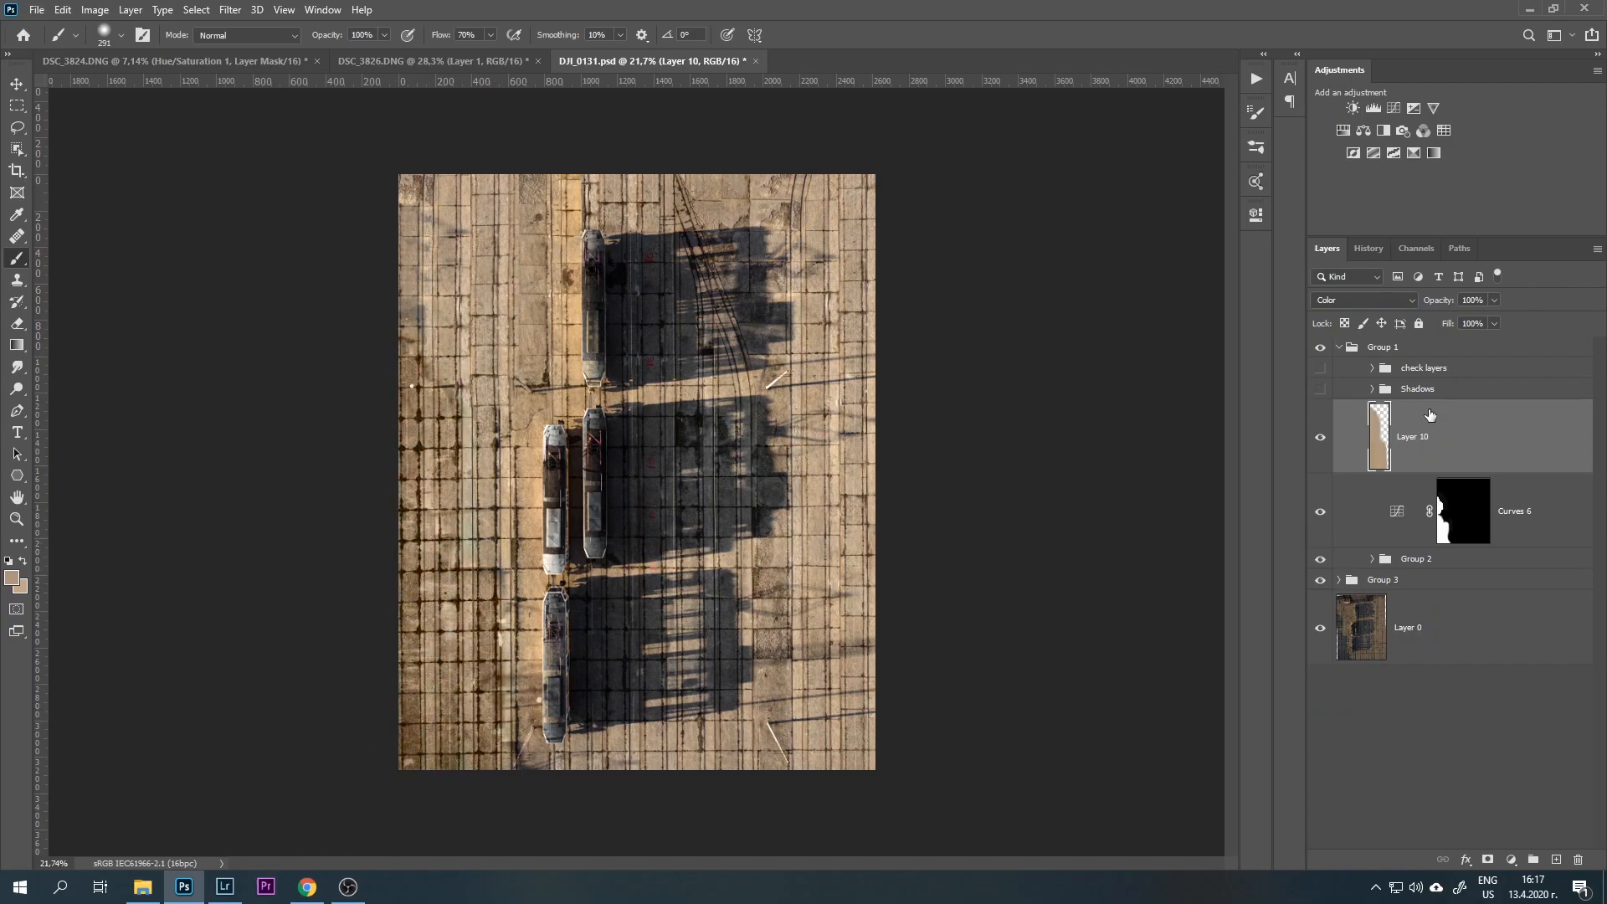
- Reduce the opacity of the painted Color layer to 67%
{"action": "left_click", "coordinate": [1495, 301]}
{"action": "left_click_drag", "start_coordinate": [1483, 321], "coordinate": [1478, 323]}
{"action": "left_click_drag", "start_coordinate": [1475, 319], "coordinate": [1464, 322]}
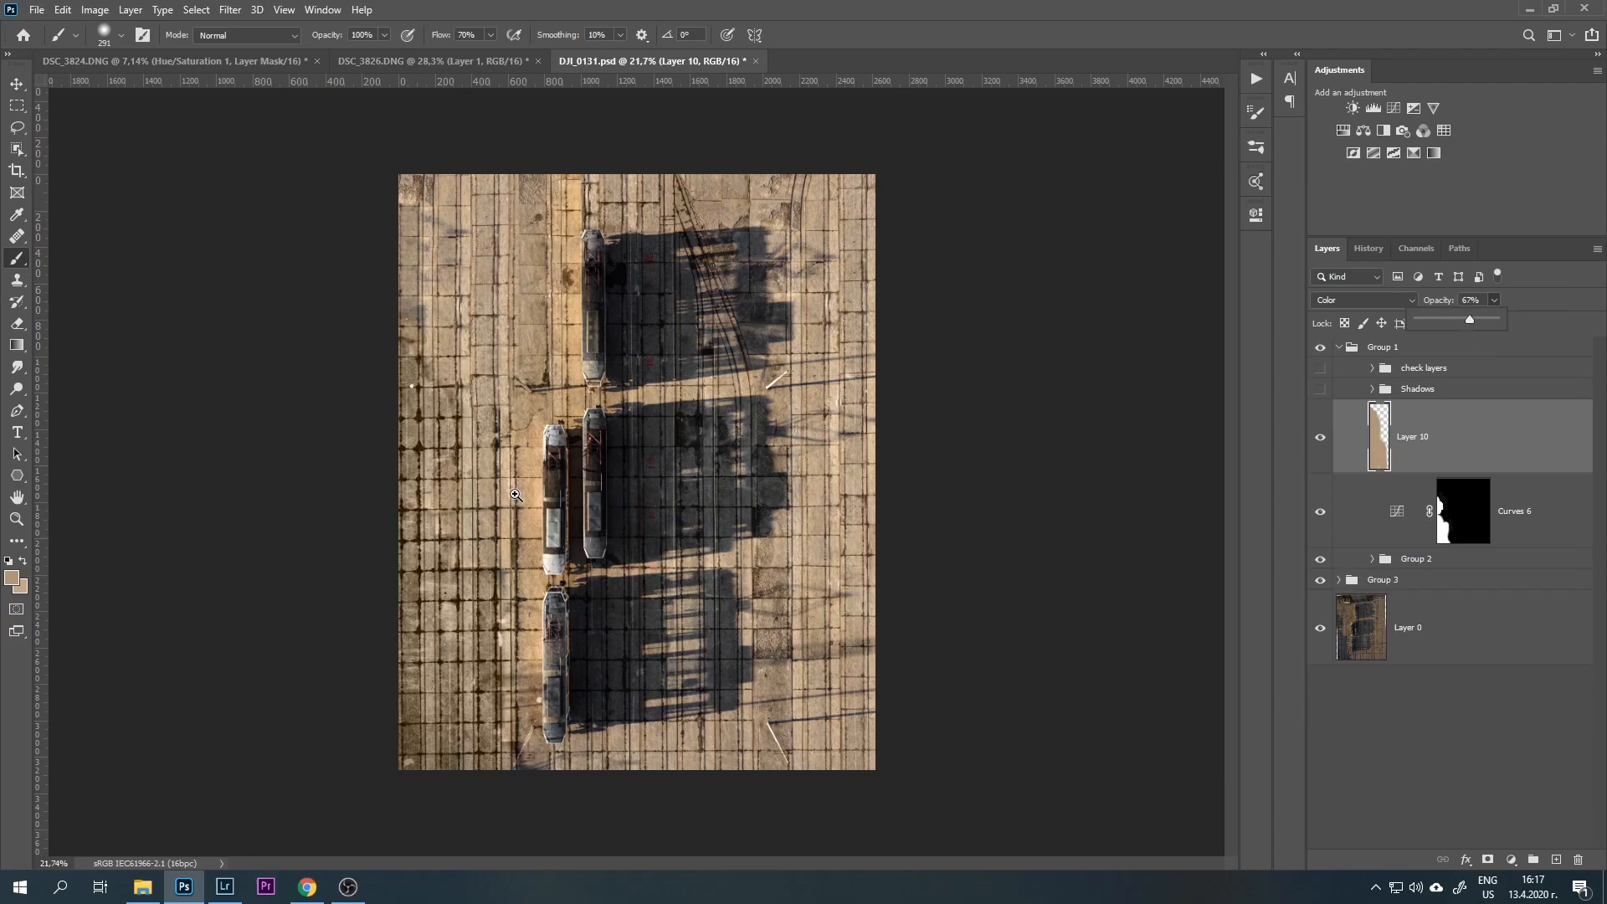
{"action": "key", "text": "ctrl+minus"}
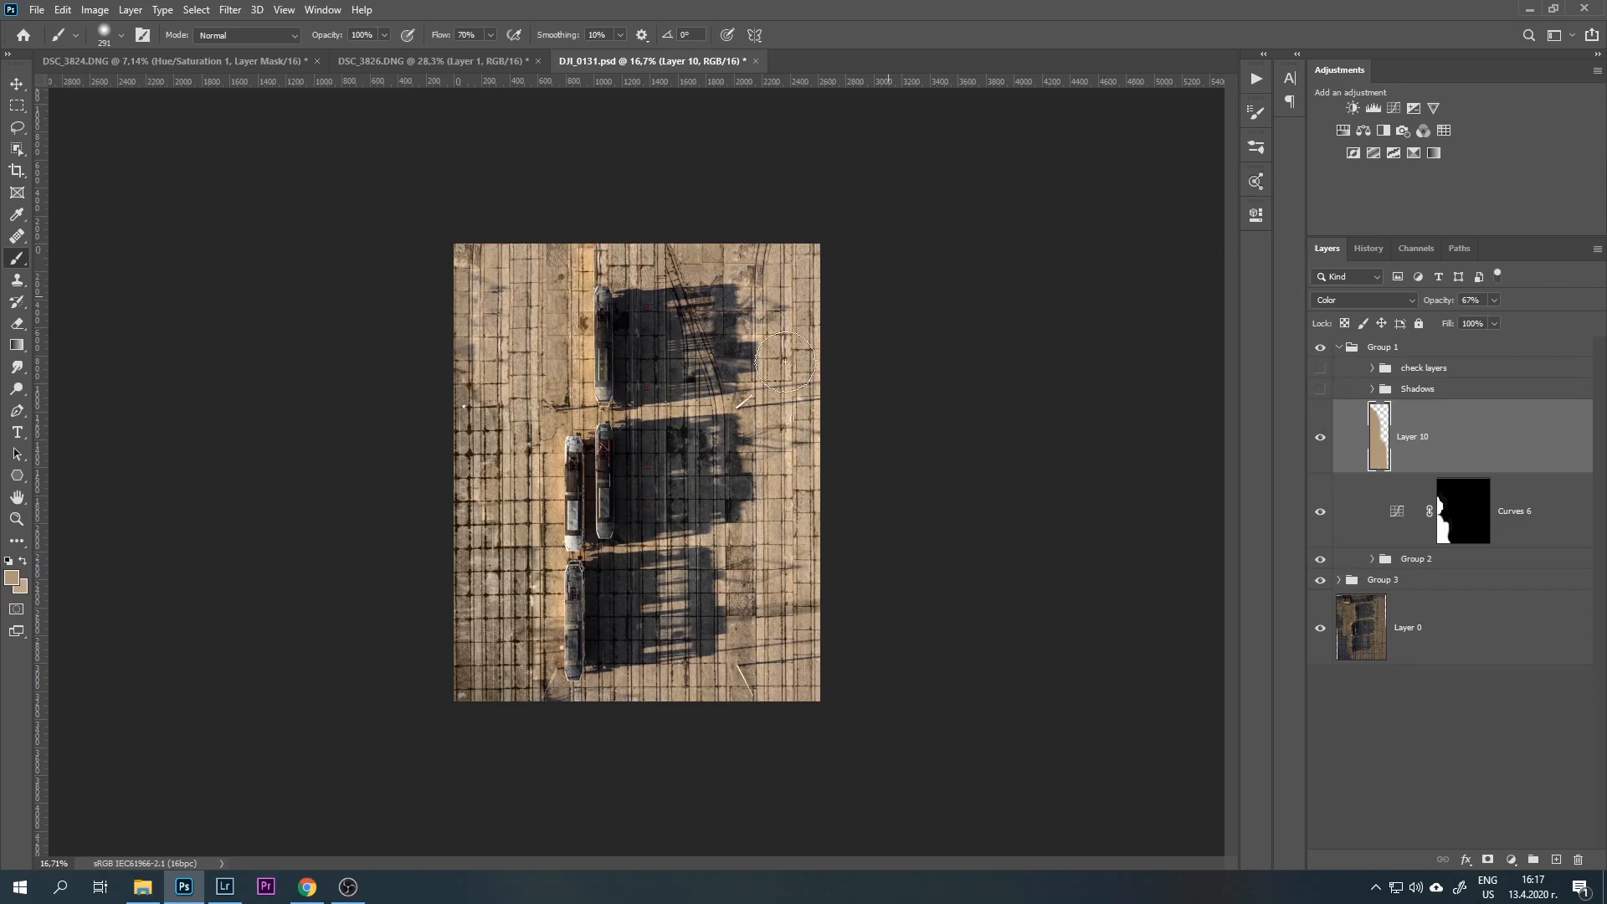
- Hide Layer 10 and lower the Curves 6 Blue channel to input 67, output 62, using on-image adjustment in the left shadow
{"action": "left_click", "coordinate": [1323, 438]}
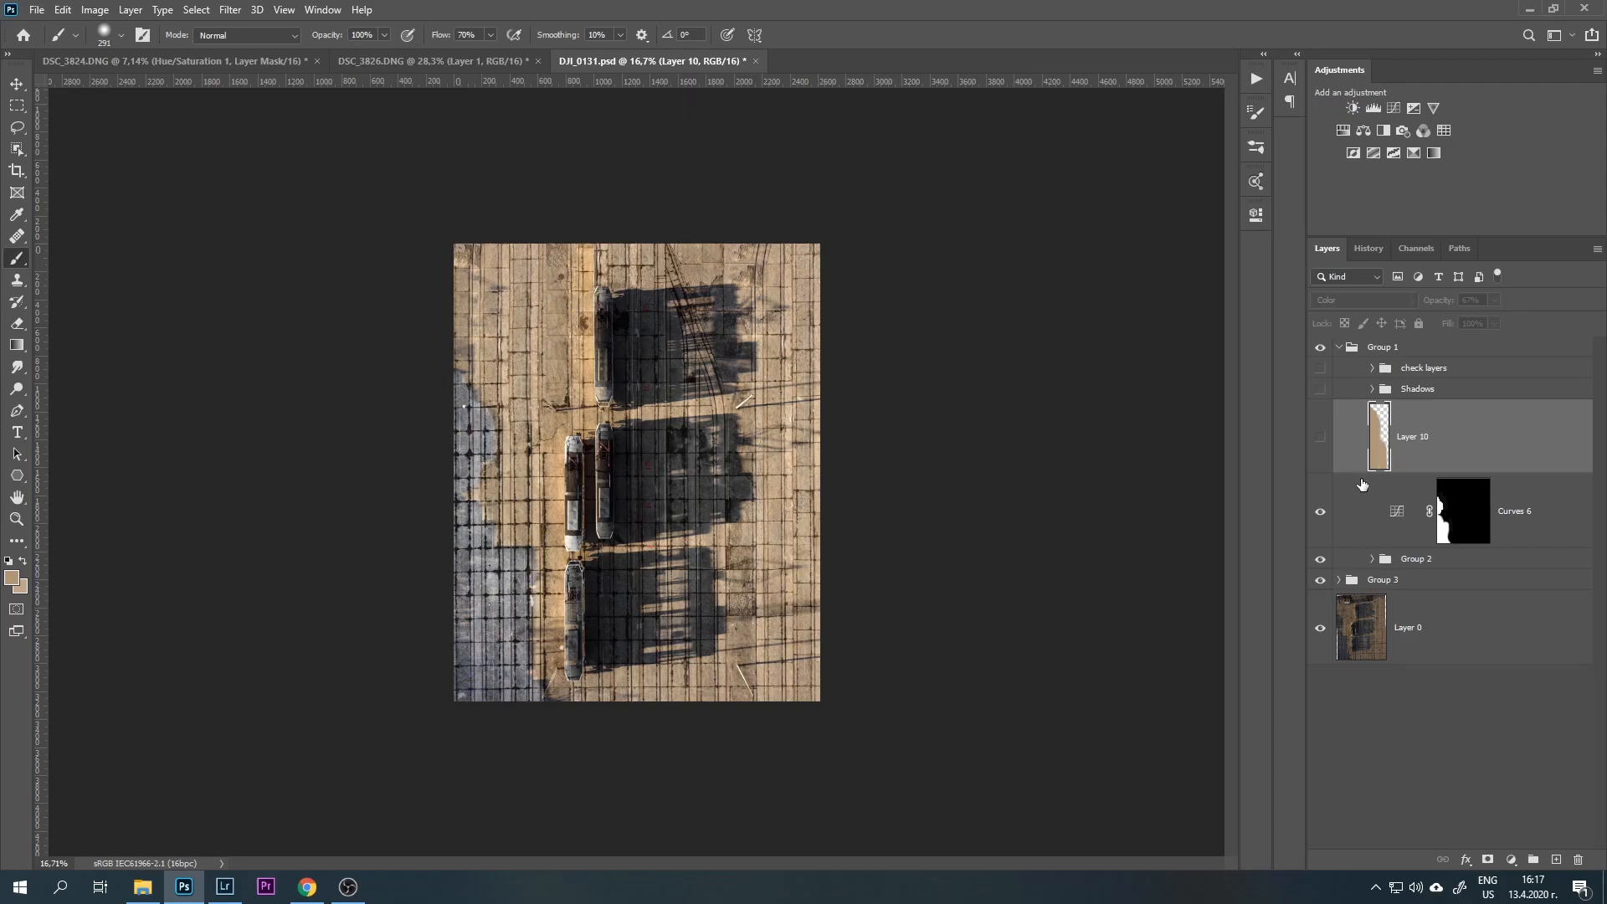
{"action": "double_click", "coordinate": [1399, 511]}
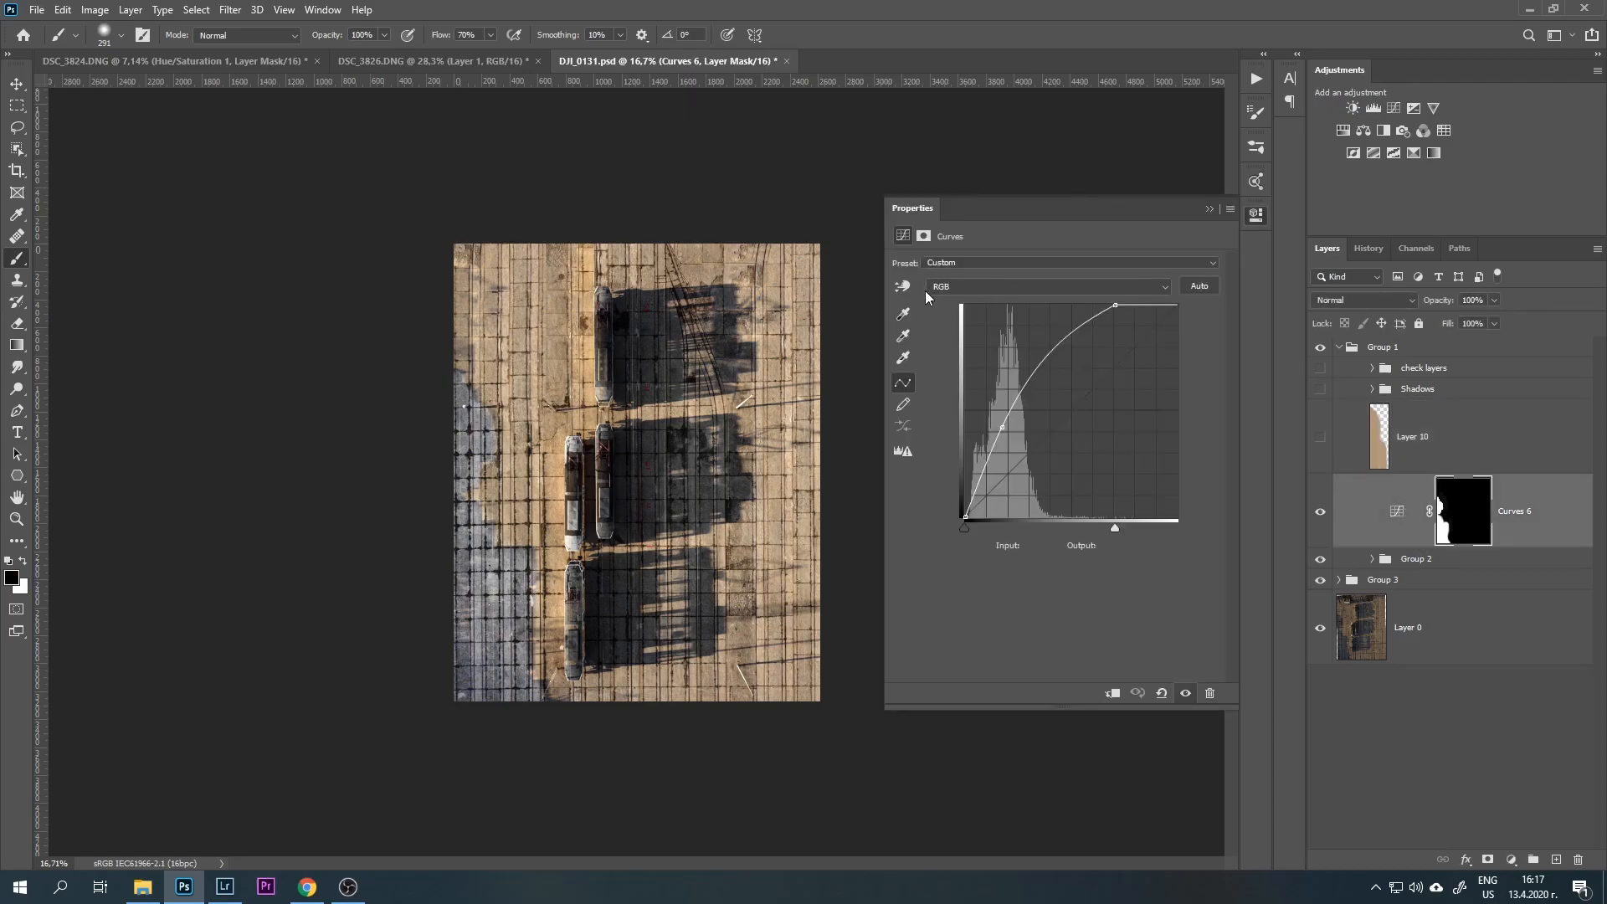
{"action": "left_click", "coordinate": [970, 292]}
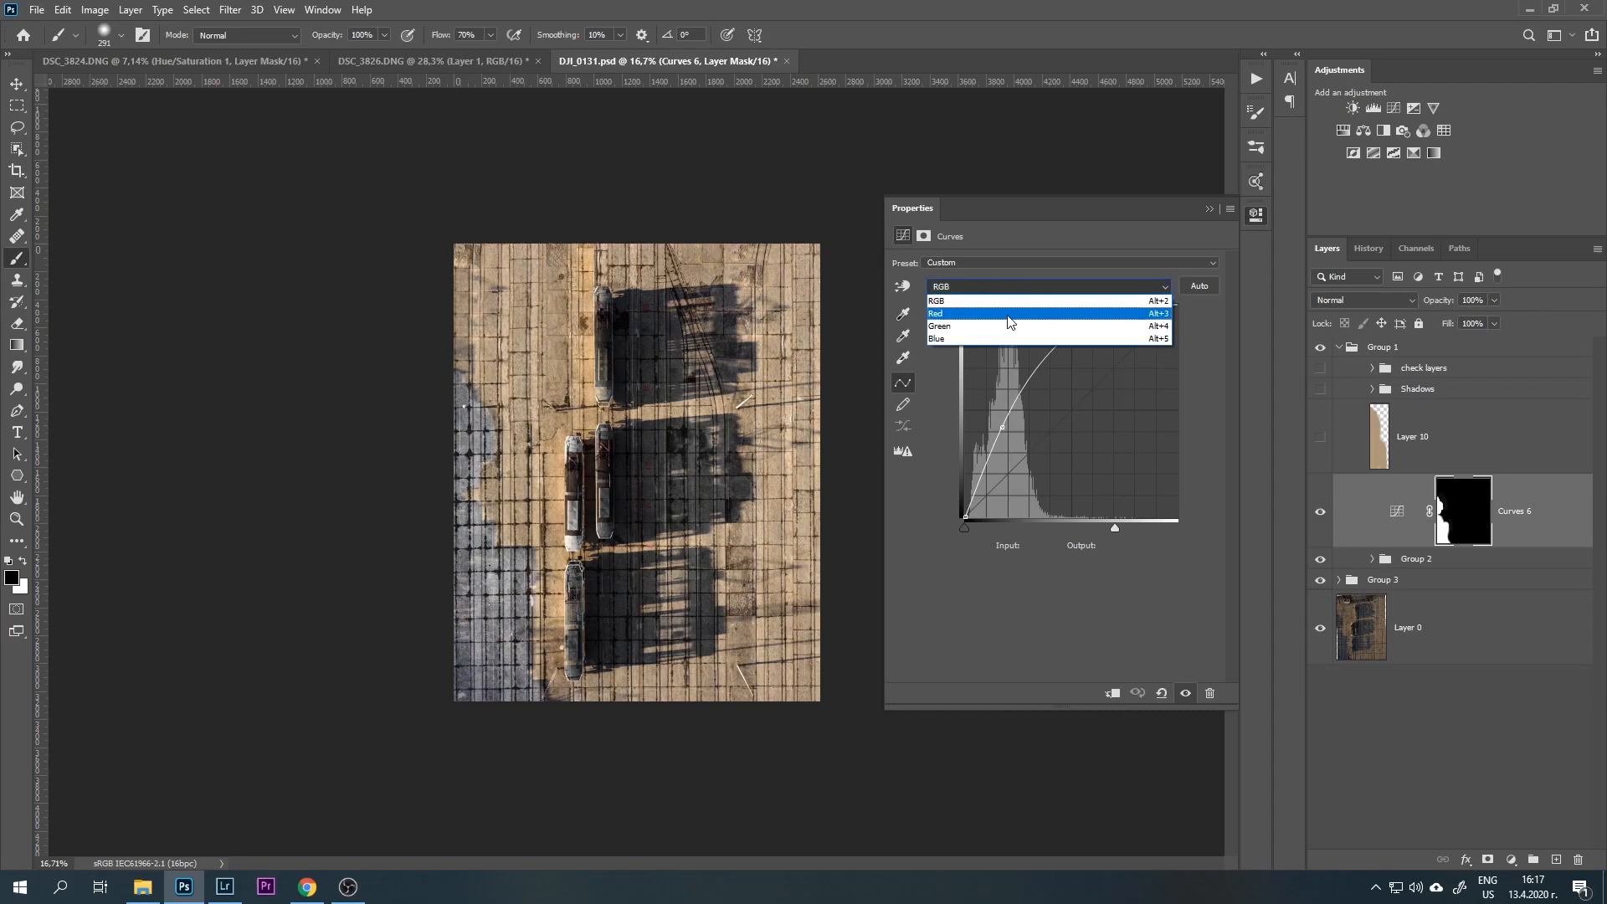
{"action": "left_click", "coordinate": [952, 341]}
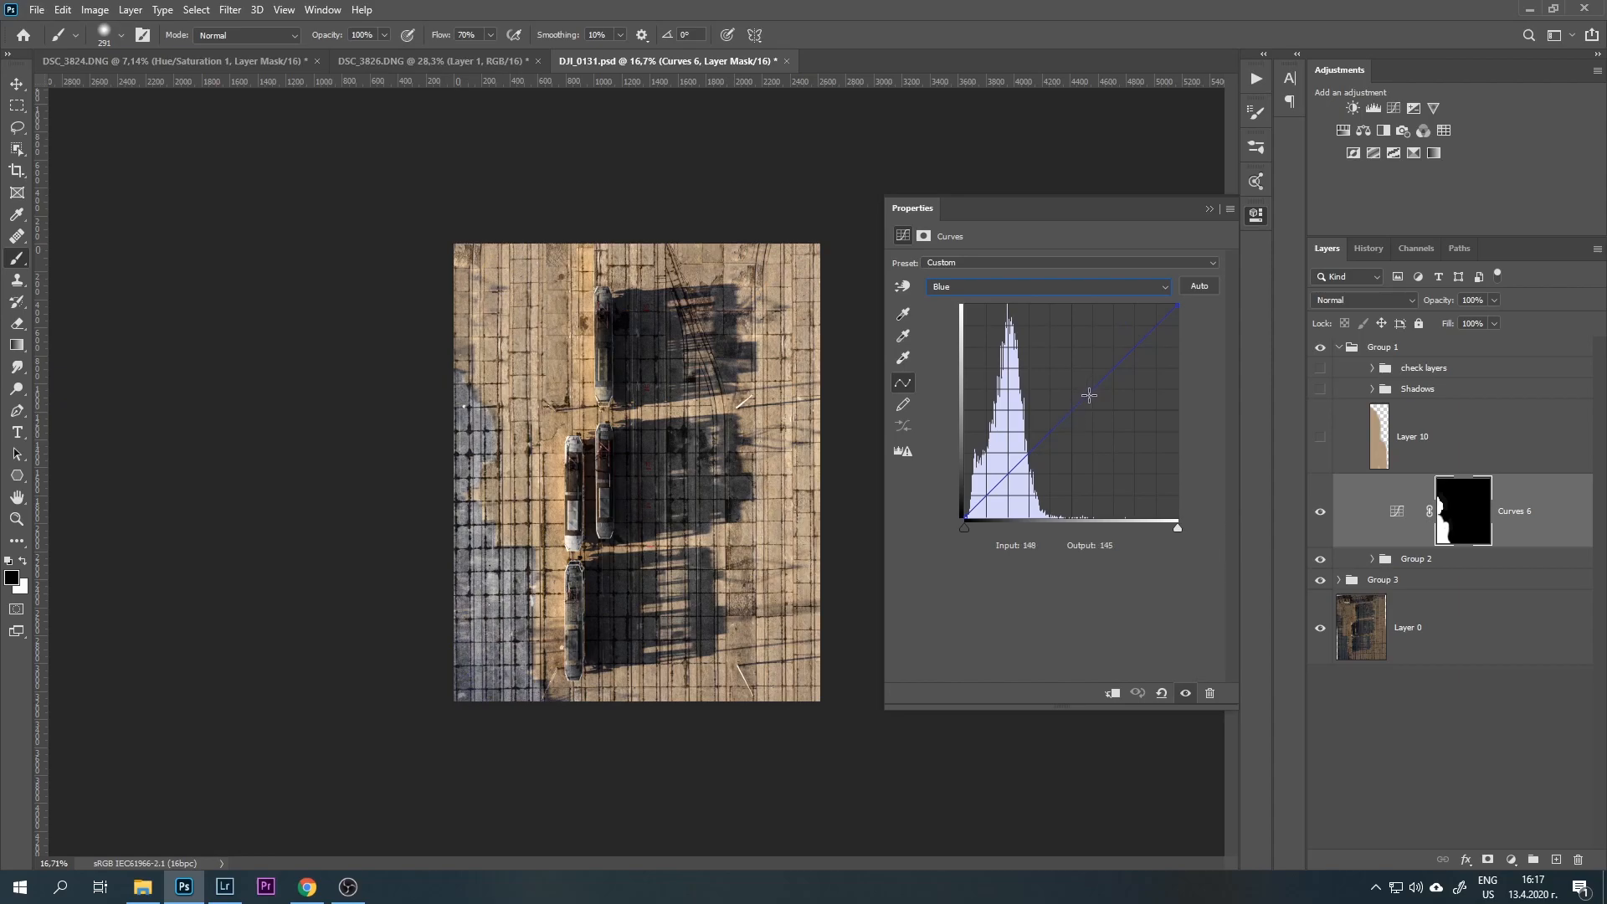
{"action": "left_click", "coordinate": [903, 286]}
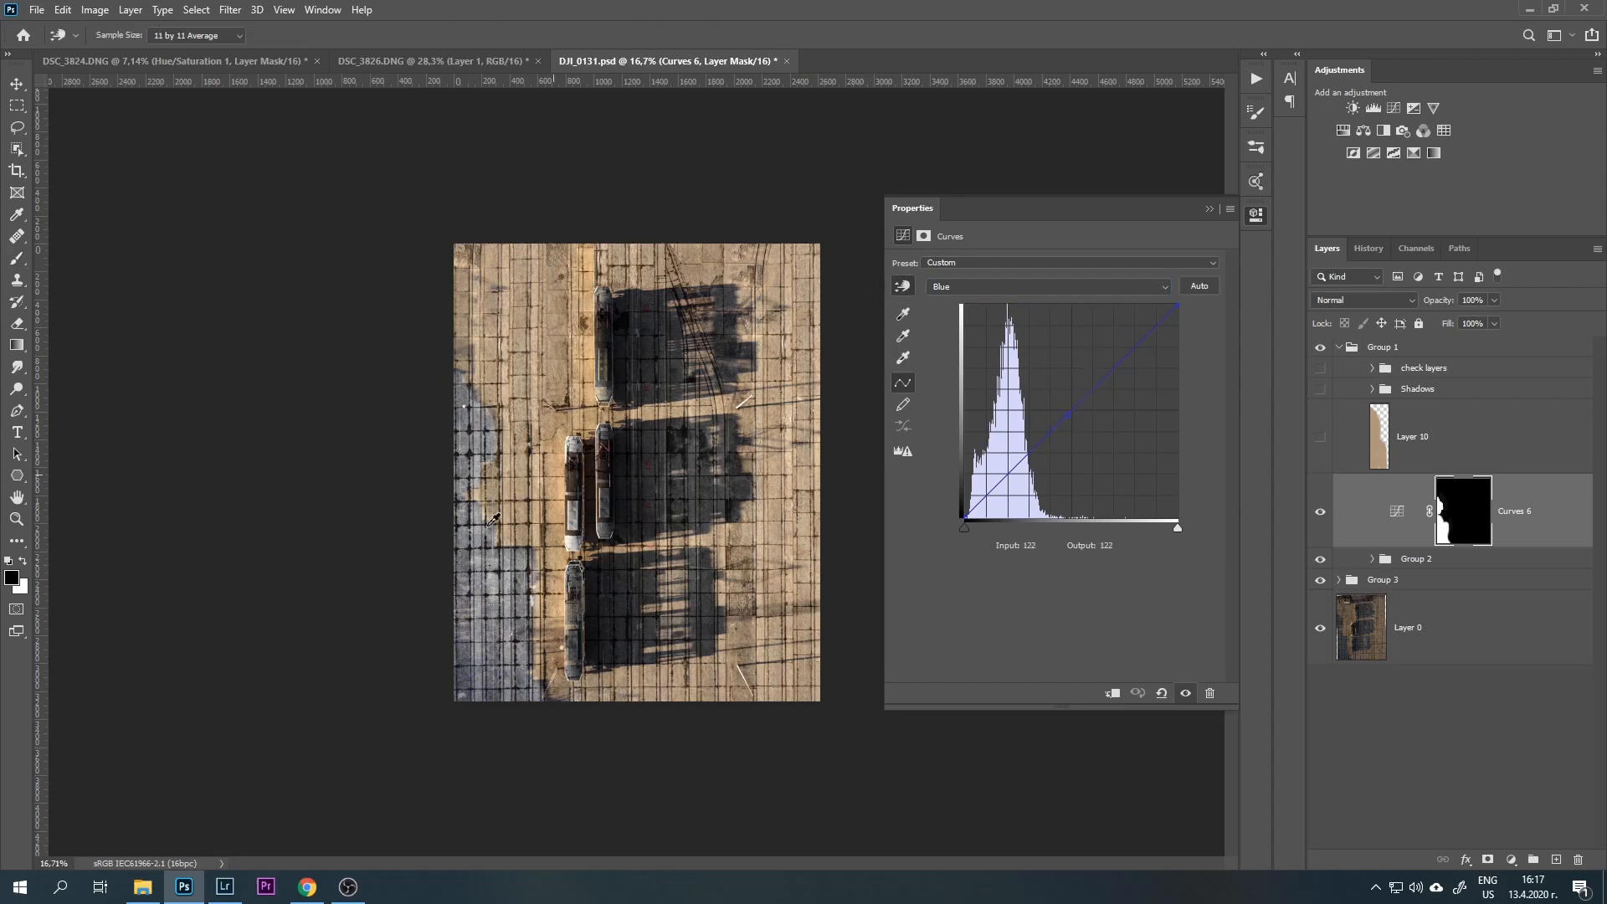
{"action": "left_click_drag", "start_coordinate": [498, 592], "coordinate": [495, 596]}
- Raise the Curves 6 Red channel to input 55, output 61, using on-image adjustment in the left shadow
{"action": "left_click", "coordinate": [981, 288]}
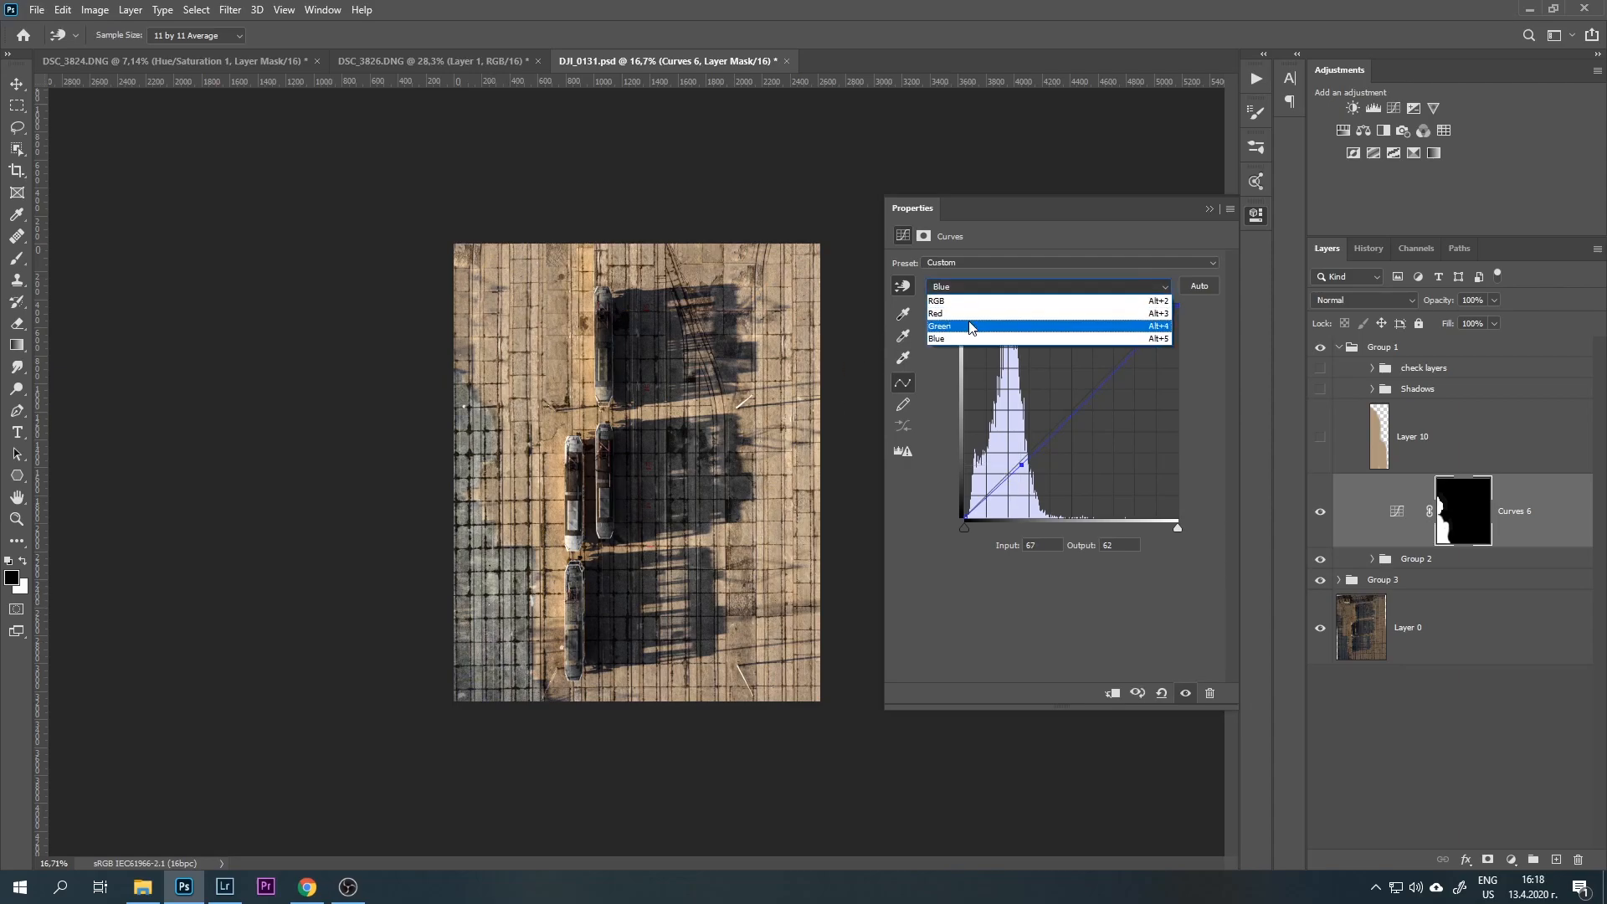
{"action": "left_click", "coordinate": [969, 313]}
{"action": "left_click_drag", "start_coordinate": [497, 624], "coordinate": [499, 619]}
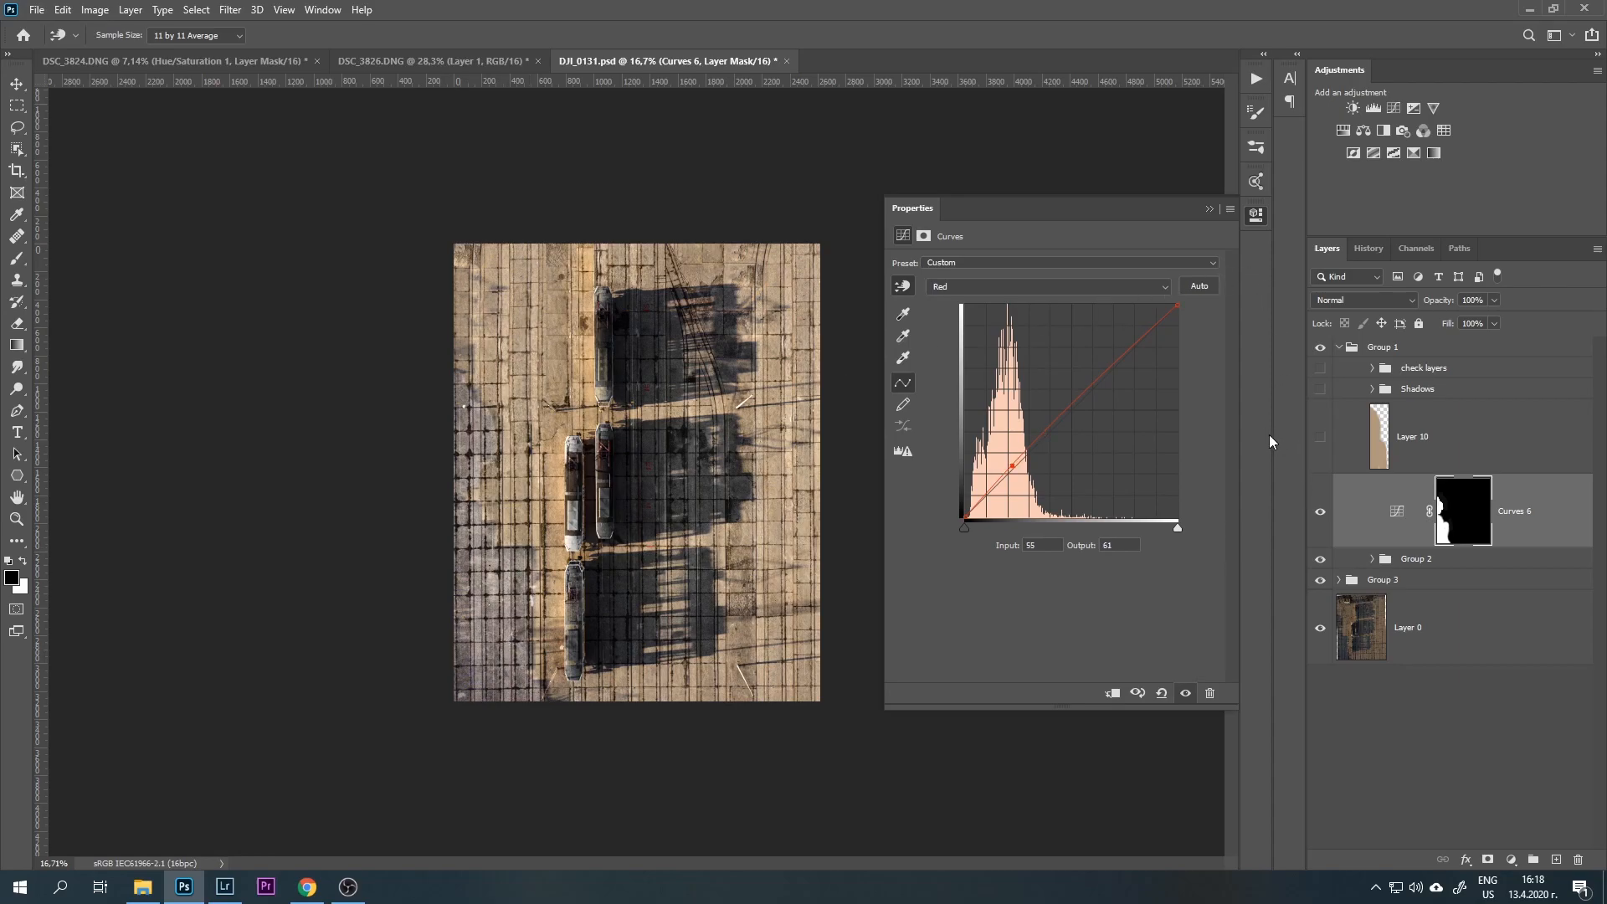
- Switch Curves 6 back to the RGB curve, undo its Red and Blue channel changes, and close its settings
{"action": "left_click", "coordinate": [1017, 288]}
{"action": "left_click", "coordinate": [1031, 289]}
{"action": "left_click", "coordinate": [1155, 287]}
{"action": "left_click", "coordinate": [983, 303]}
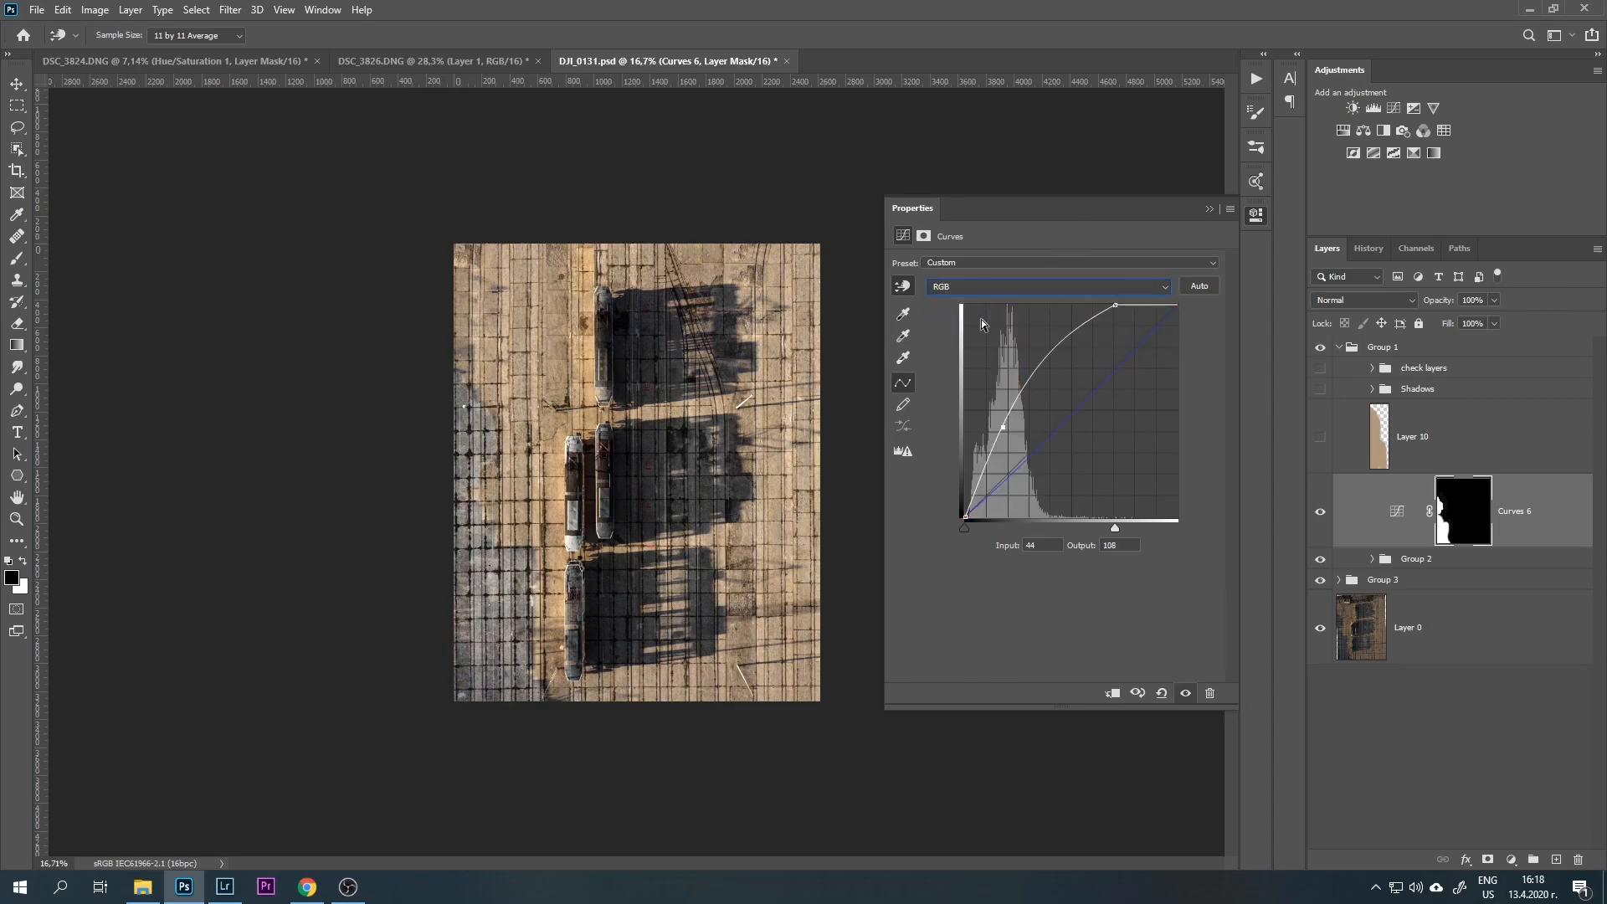
{"action": "key", "text": "ctrl+2"}
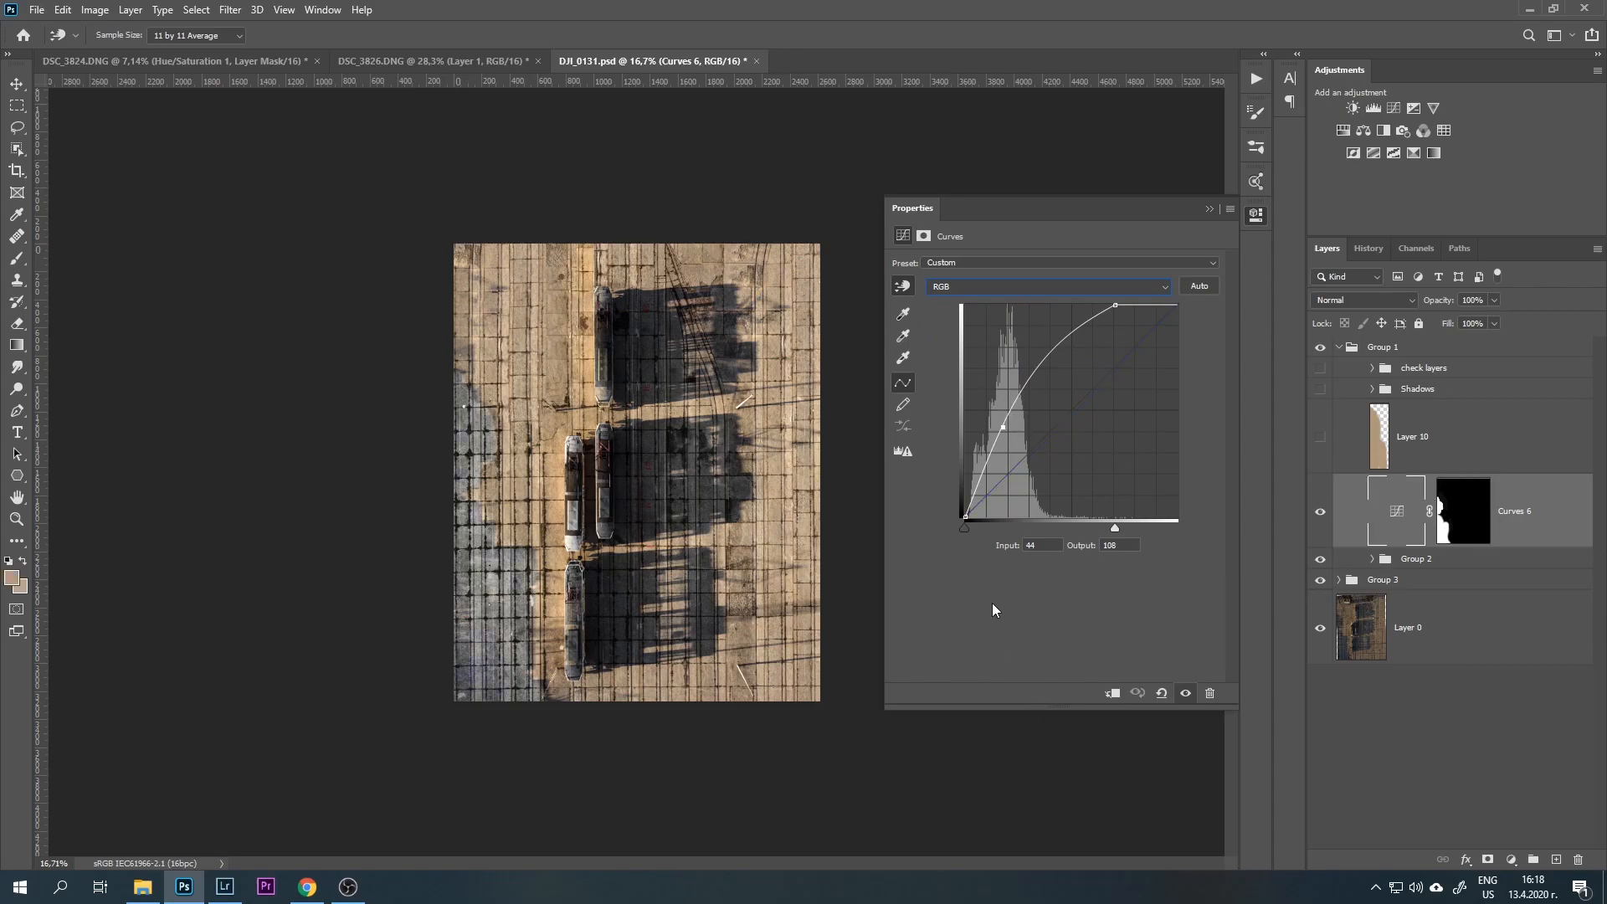
{"action": "left_click", "coordinate": [1210, 209]}
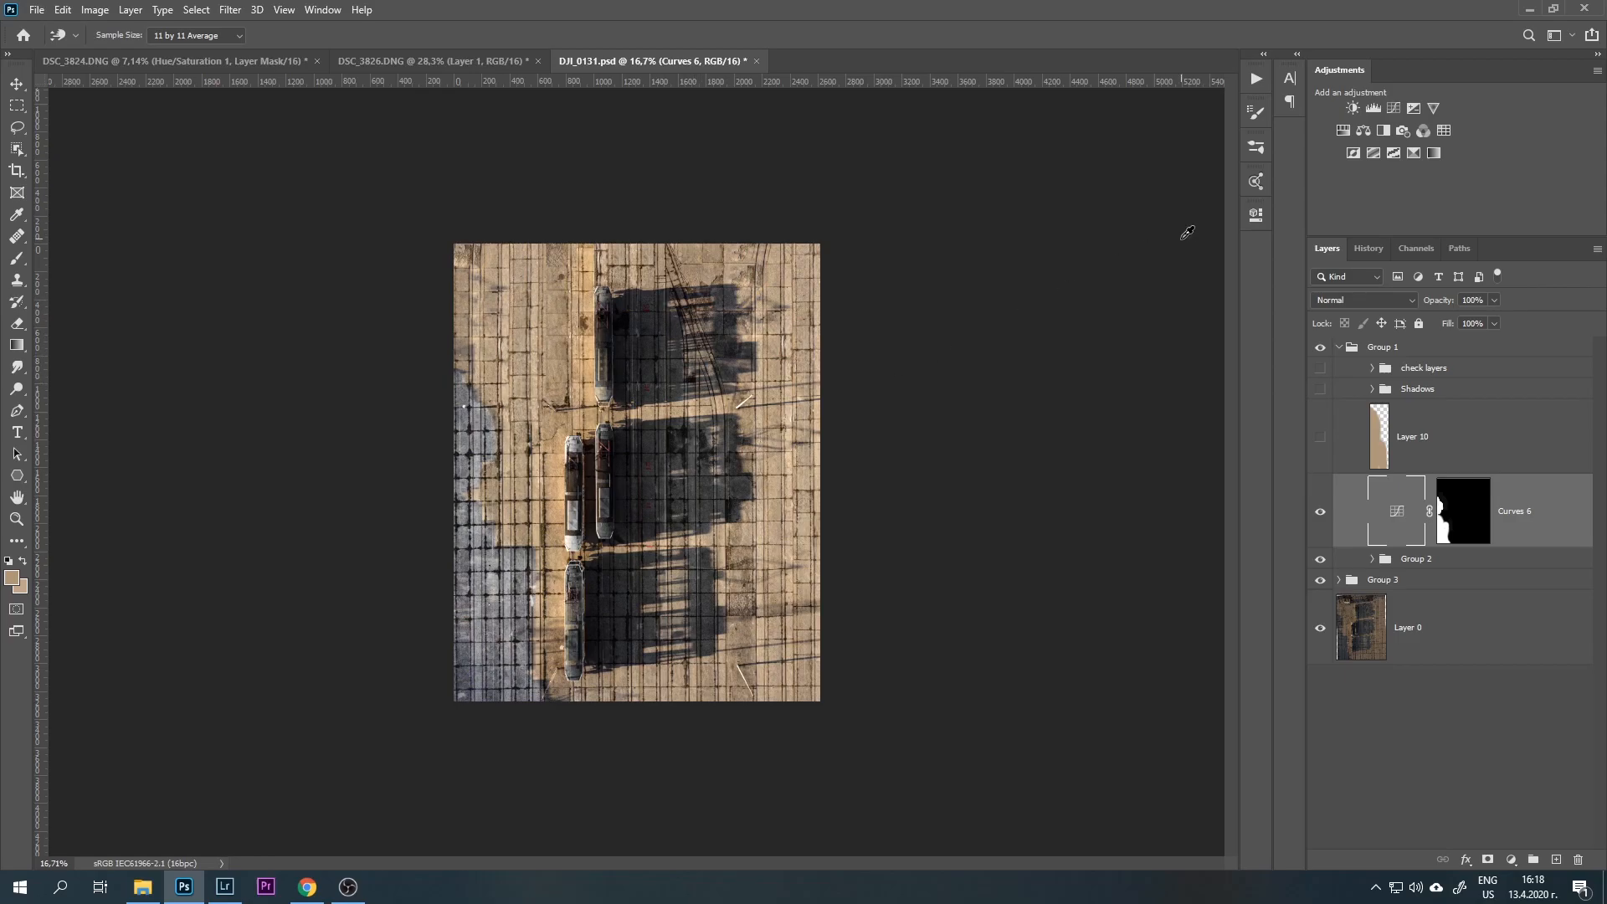
- Add a second Curves adjustment layer above Curves 6 and delete the painted Layer 10
{"action": "left_click", "coordinate": [1393, 111]}
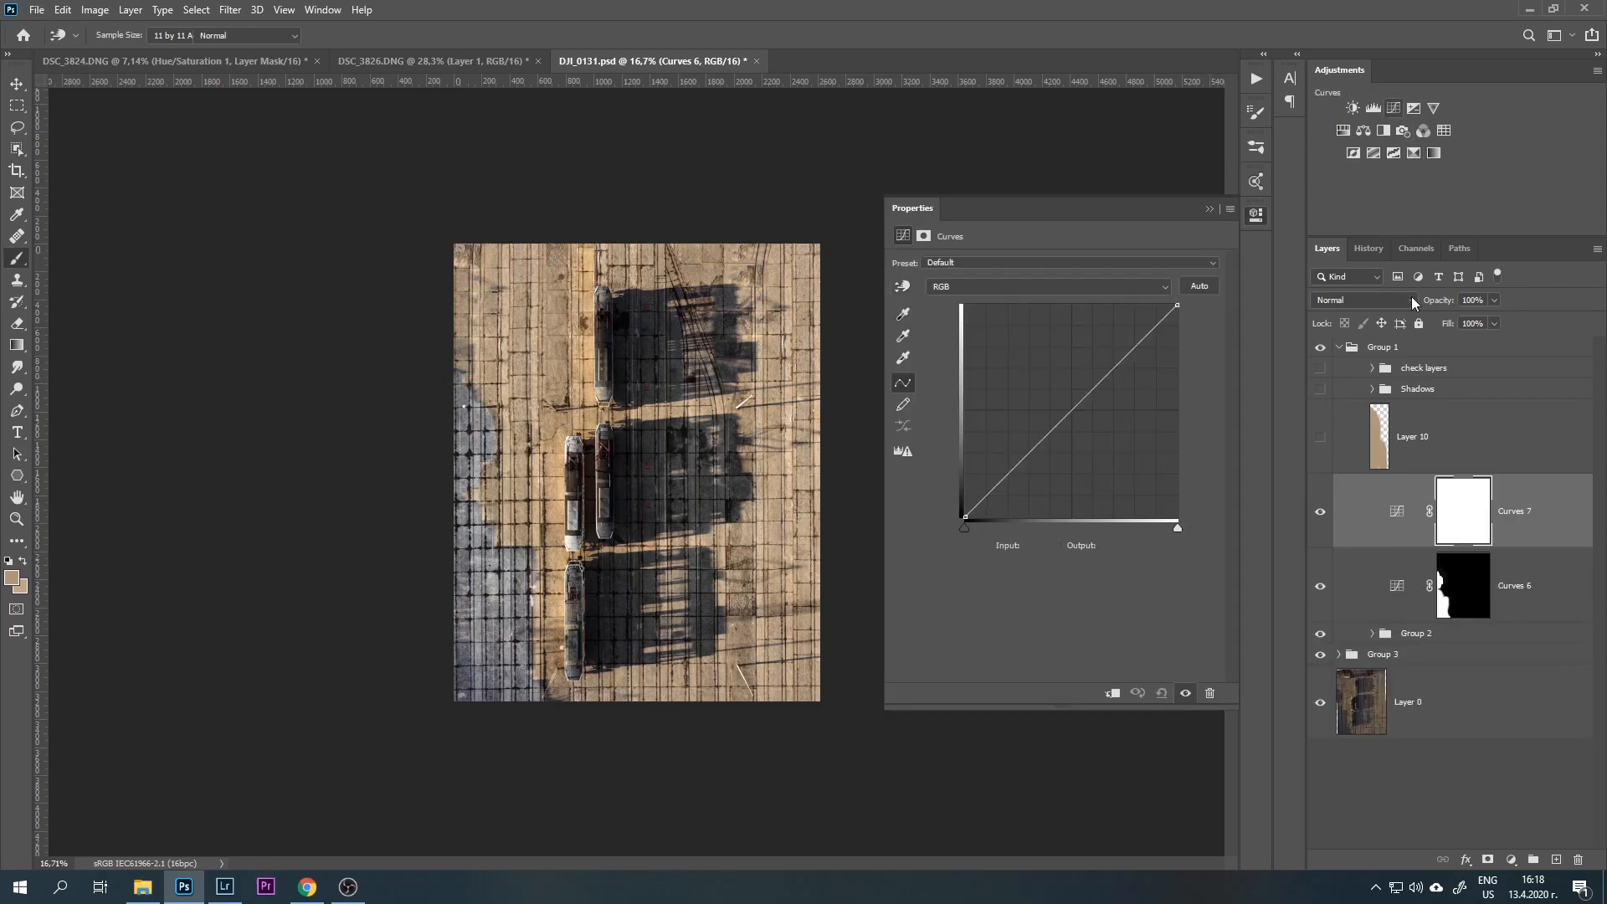
{"action": "key", "text": "b"}
{"action": "left_click", "coordinate": [1384, 460]}
{"action": "key", "text": "Delete"}
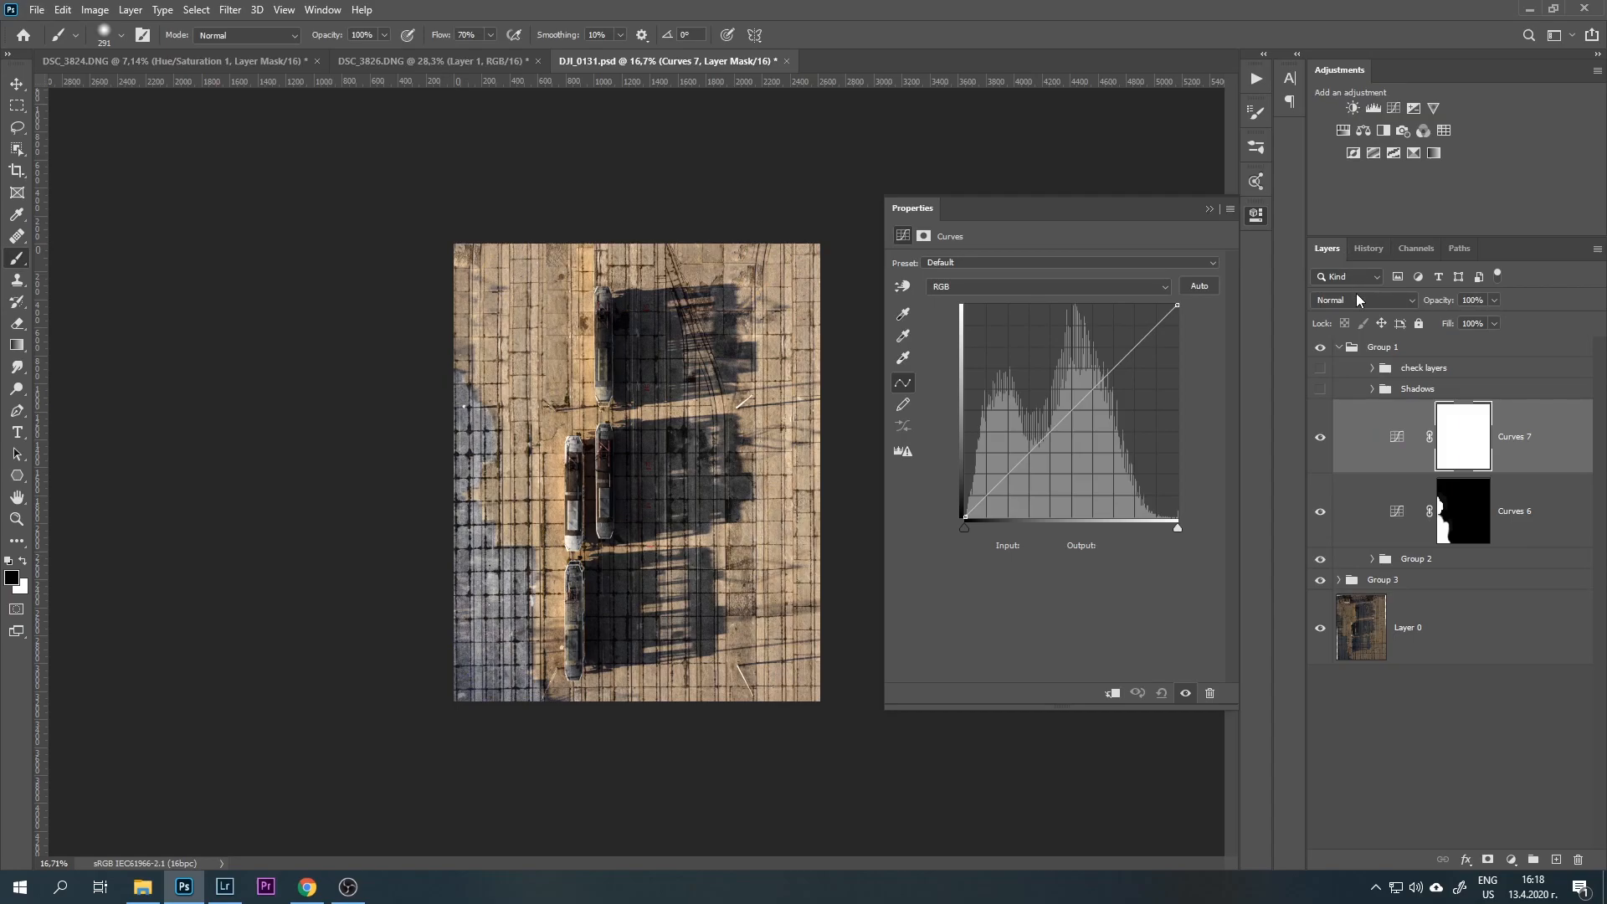
- Set the target highlight colour of Curves 7 to sunlit ground sampled from the photo (#bba489), without saving it as a default
{"action": "left_click", "coordinate": [1393, 444]}
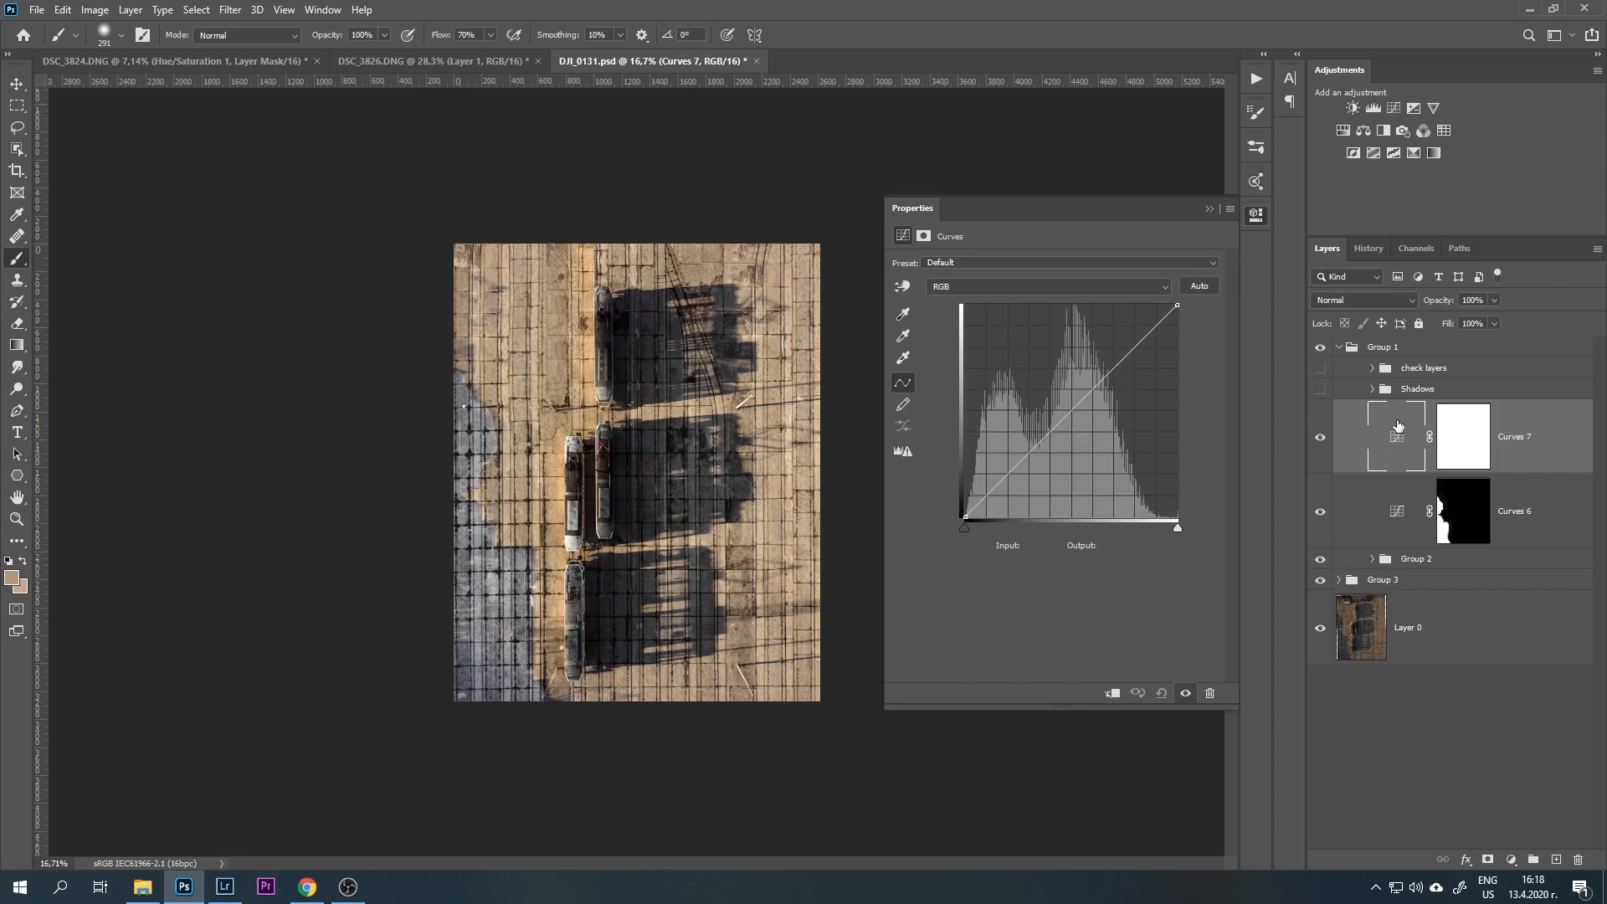
{"action": "double_click", "coordinate": [903, 359]}
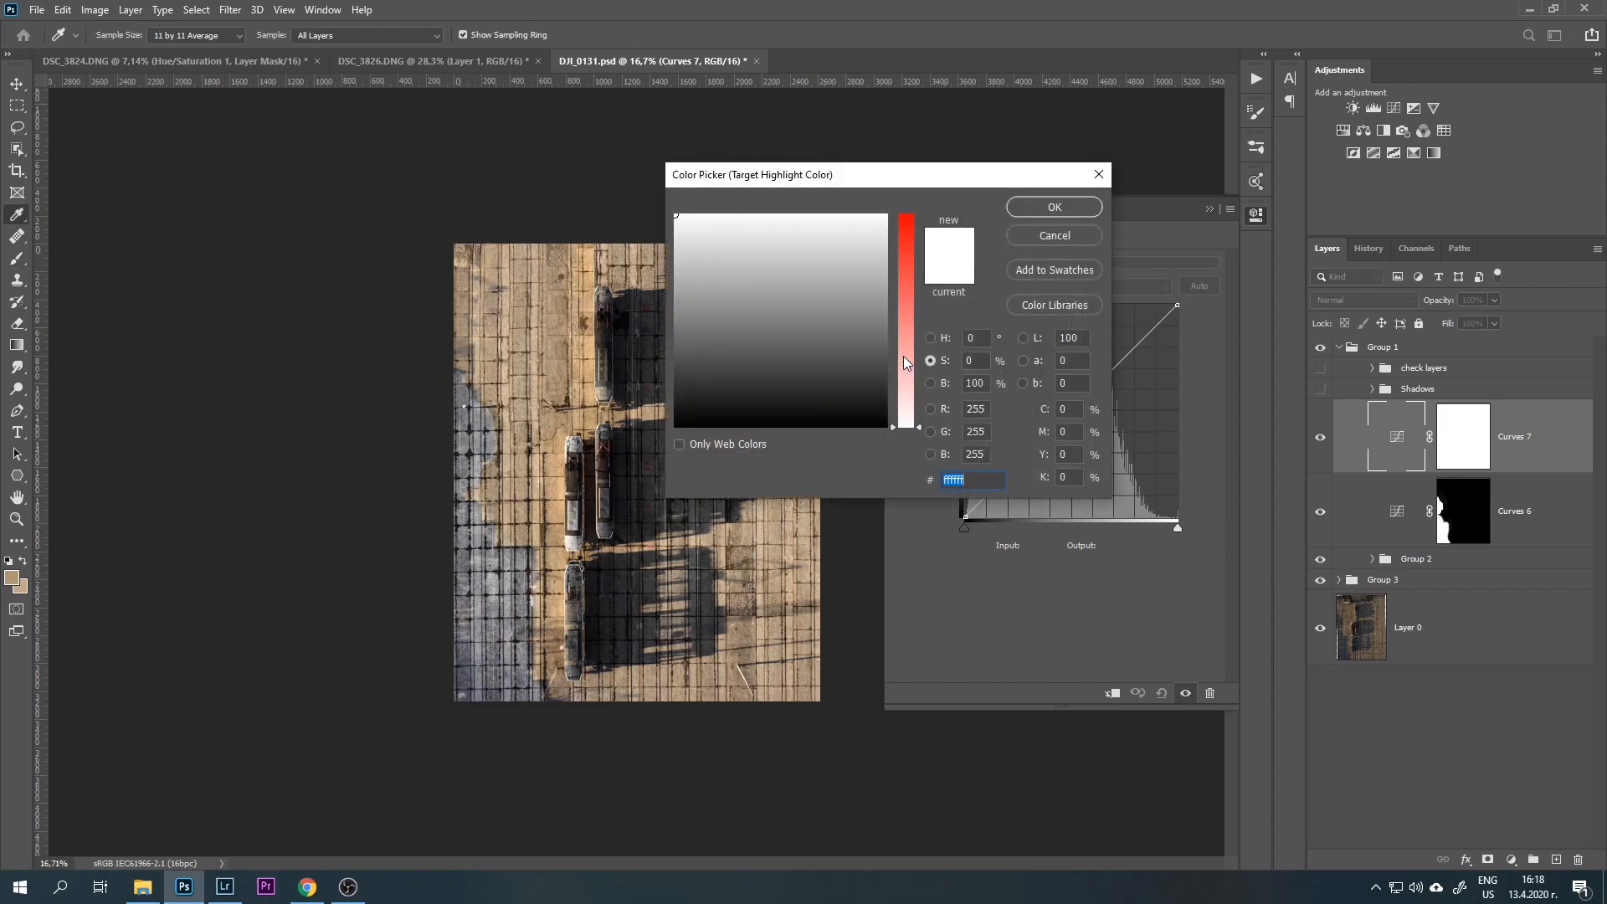
{"action": "left_click_drag", "start_coordinate": [857, 190], "coordinate": [1010, 170]}
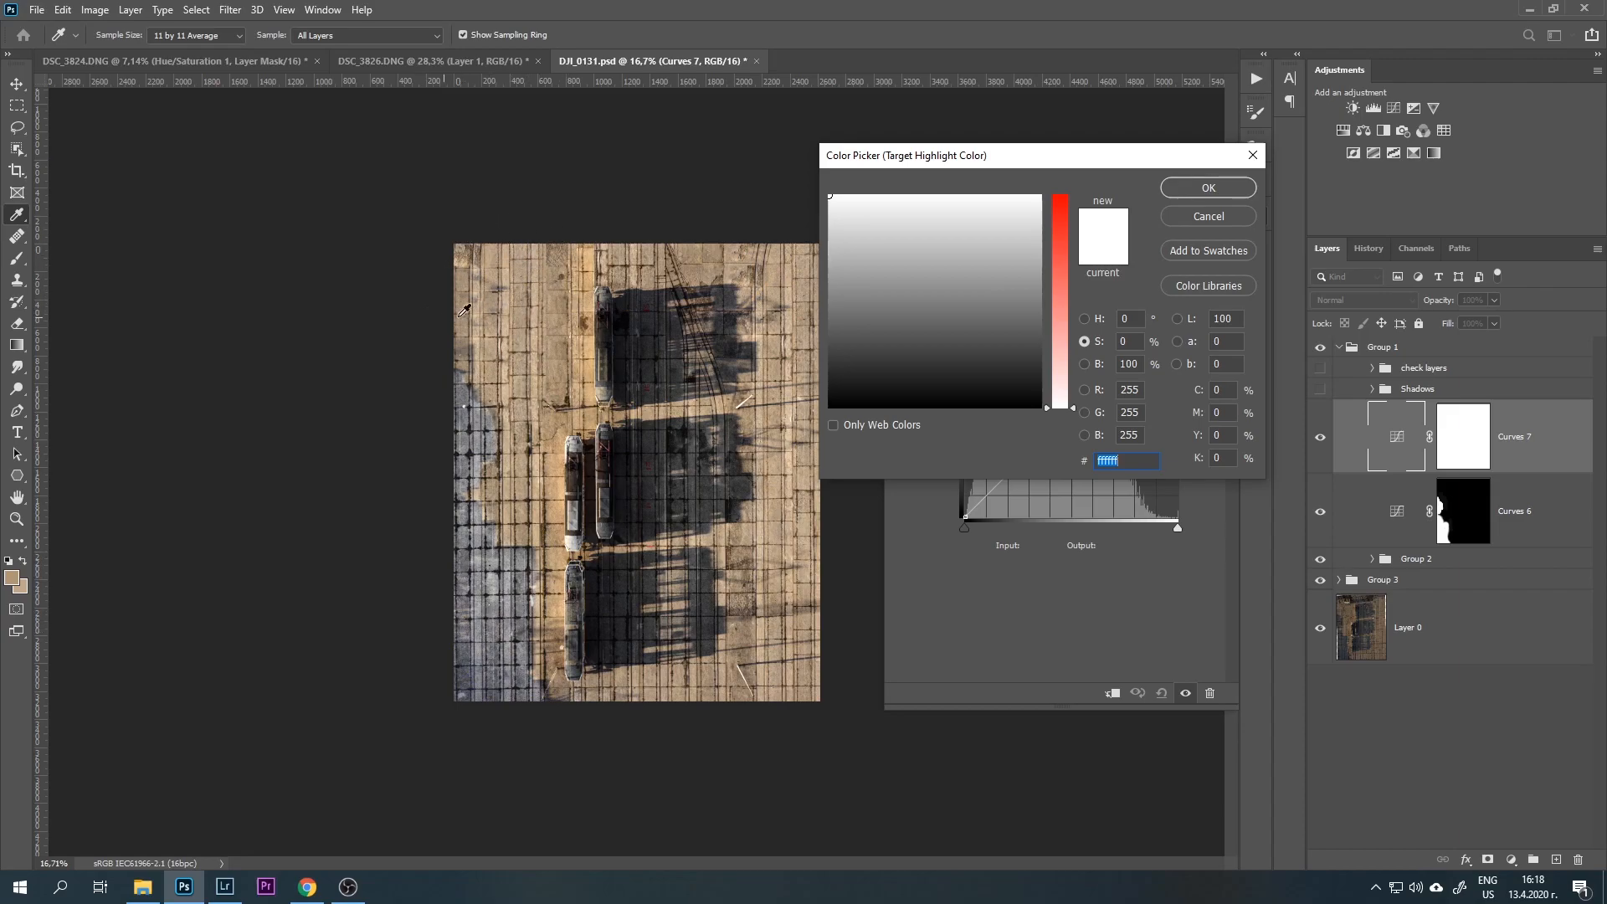
{"action": "left_click", "coordinate": [521, 273]}
{"action": "left_click", "coordinate": [511, 273]}
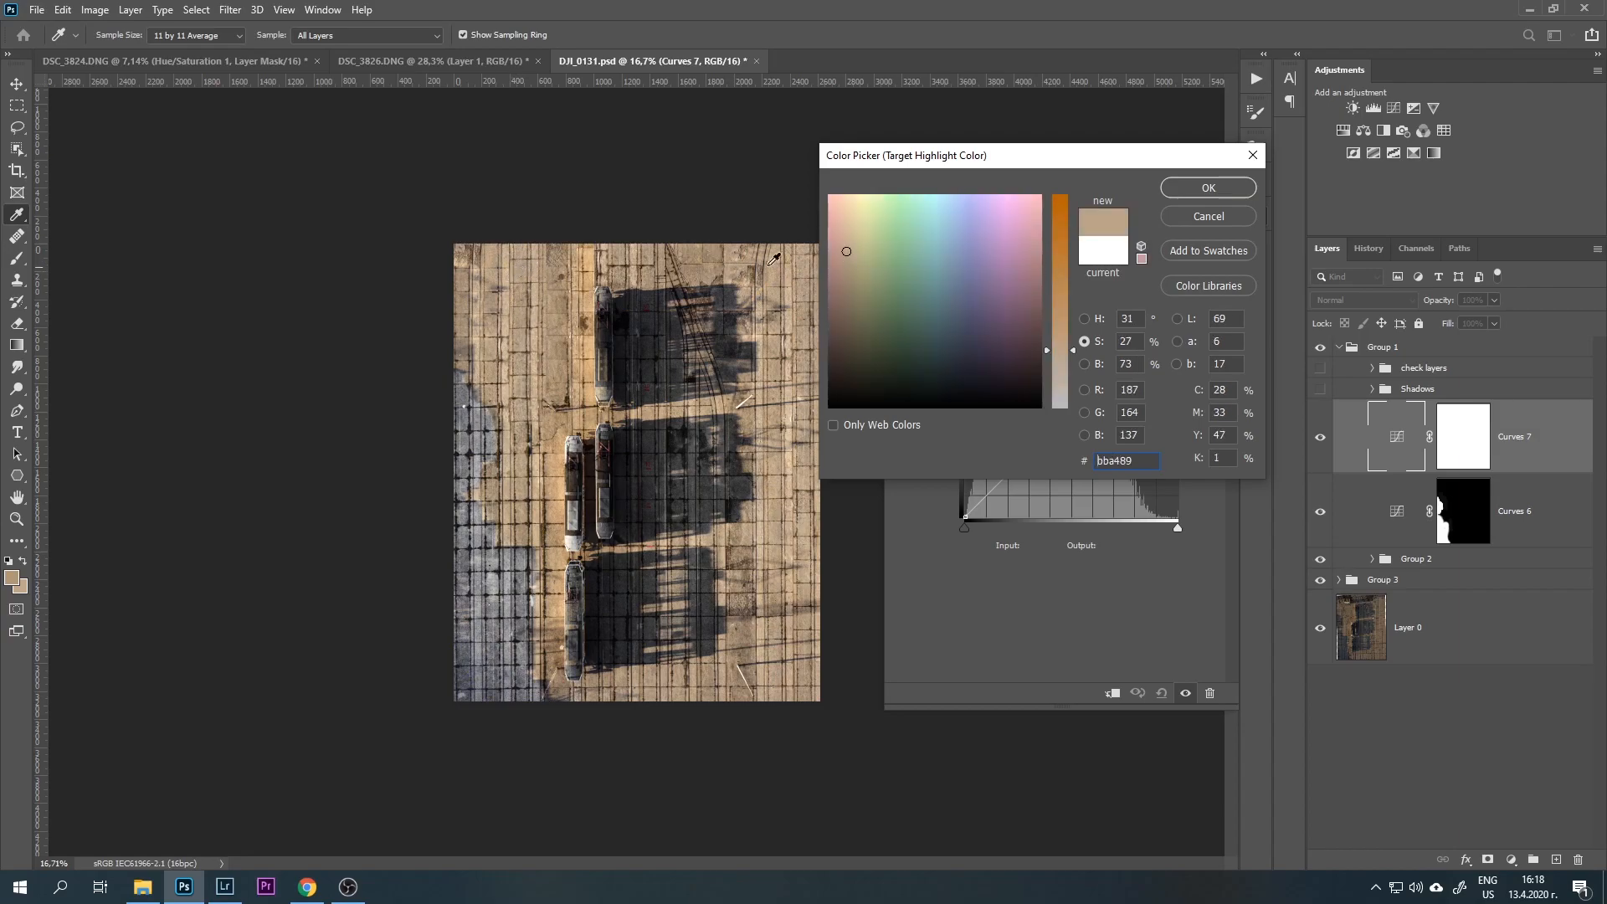
{"action": "left_click", "coordinate": [1208, 191]}
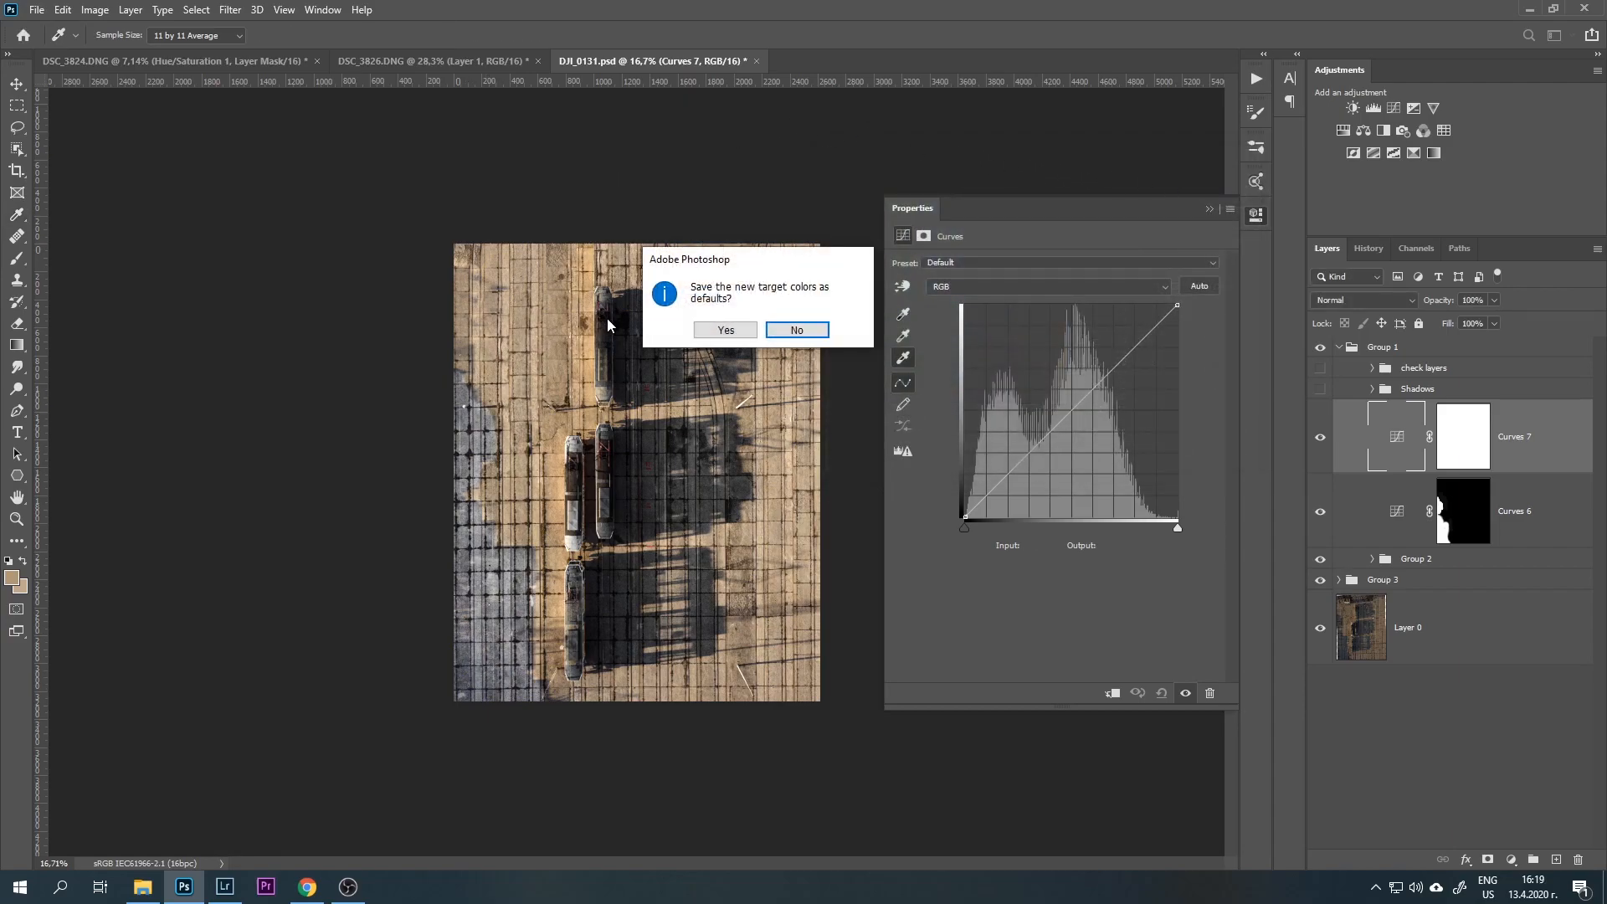
{"action": "left_click", "coordinate": [812, 333]}
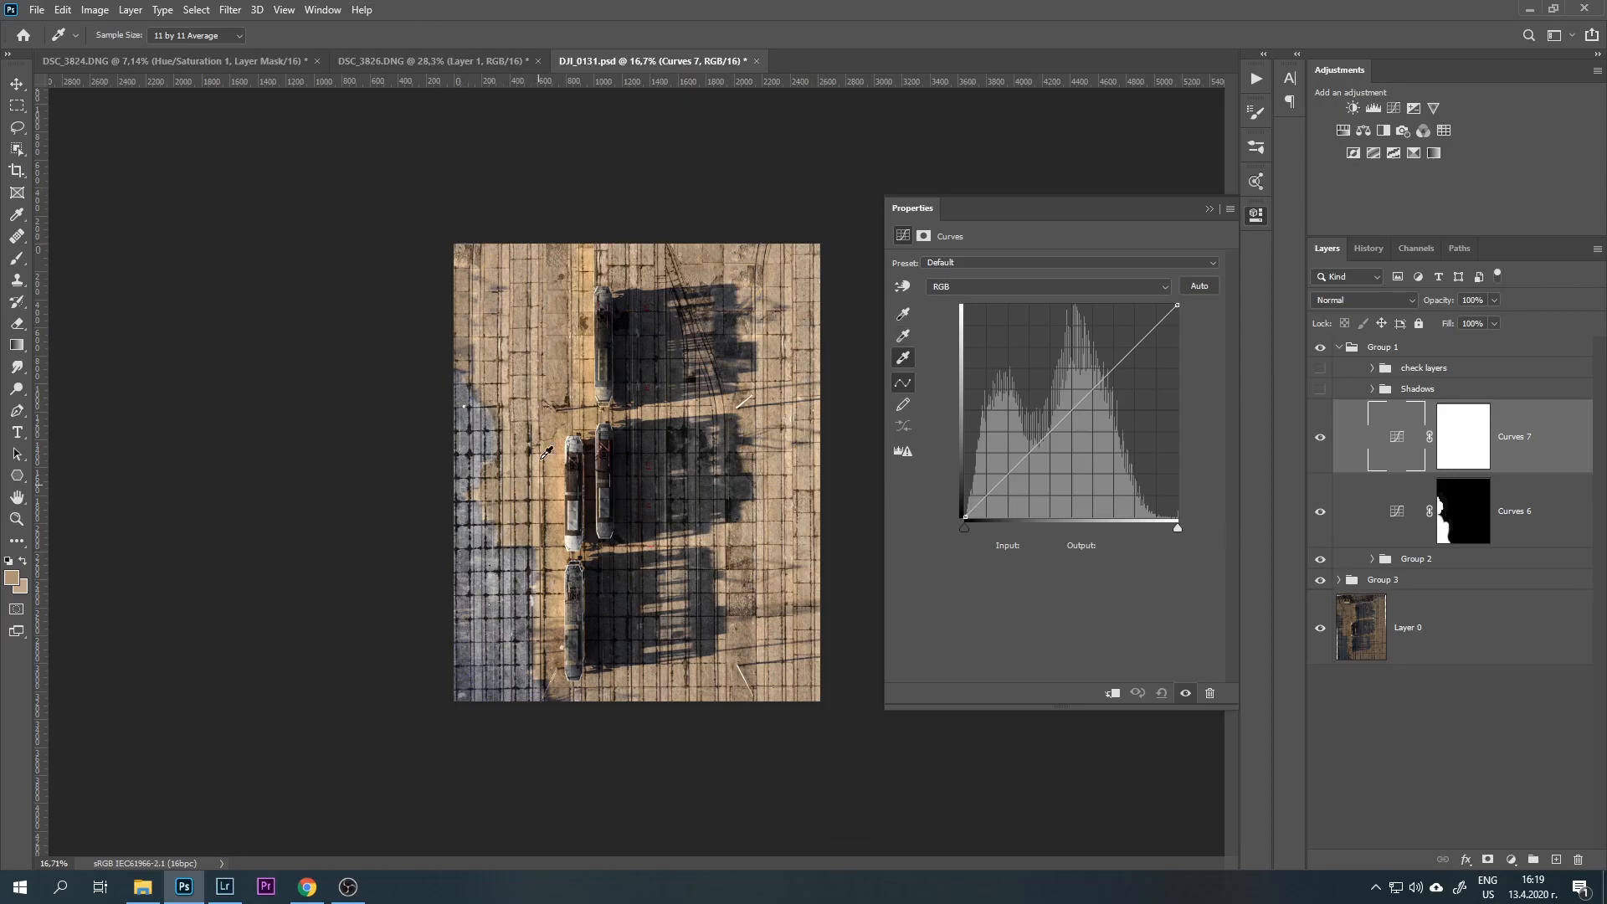
- Apply the Curves 7 highlight eyedropper to the left shadow's ground and replace the layer's mask with a copy of the Curves 6 mask
{"action": "left_click", "coordinate": [503, 603]}
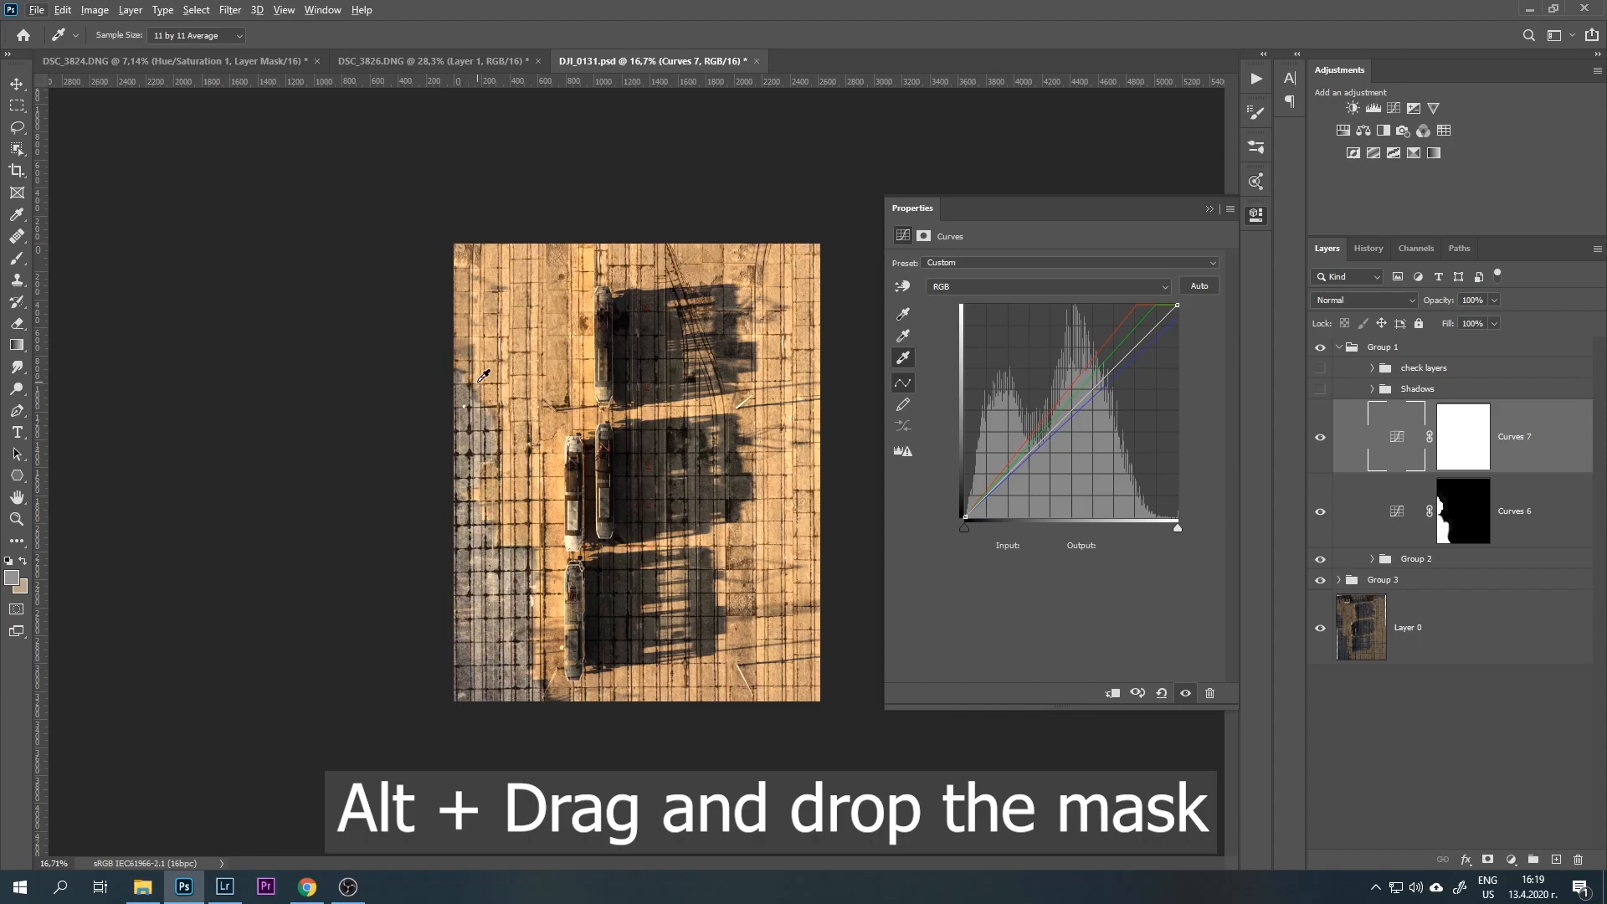
{"action": "left_click_drag", "start_coordinate": [1459, 506], "coordinate": [1463, 436]}
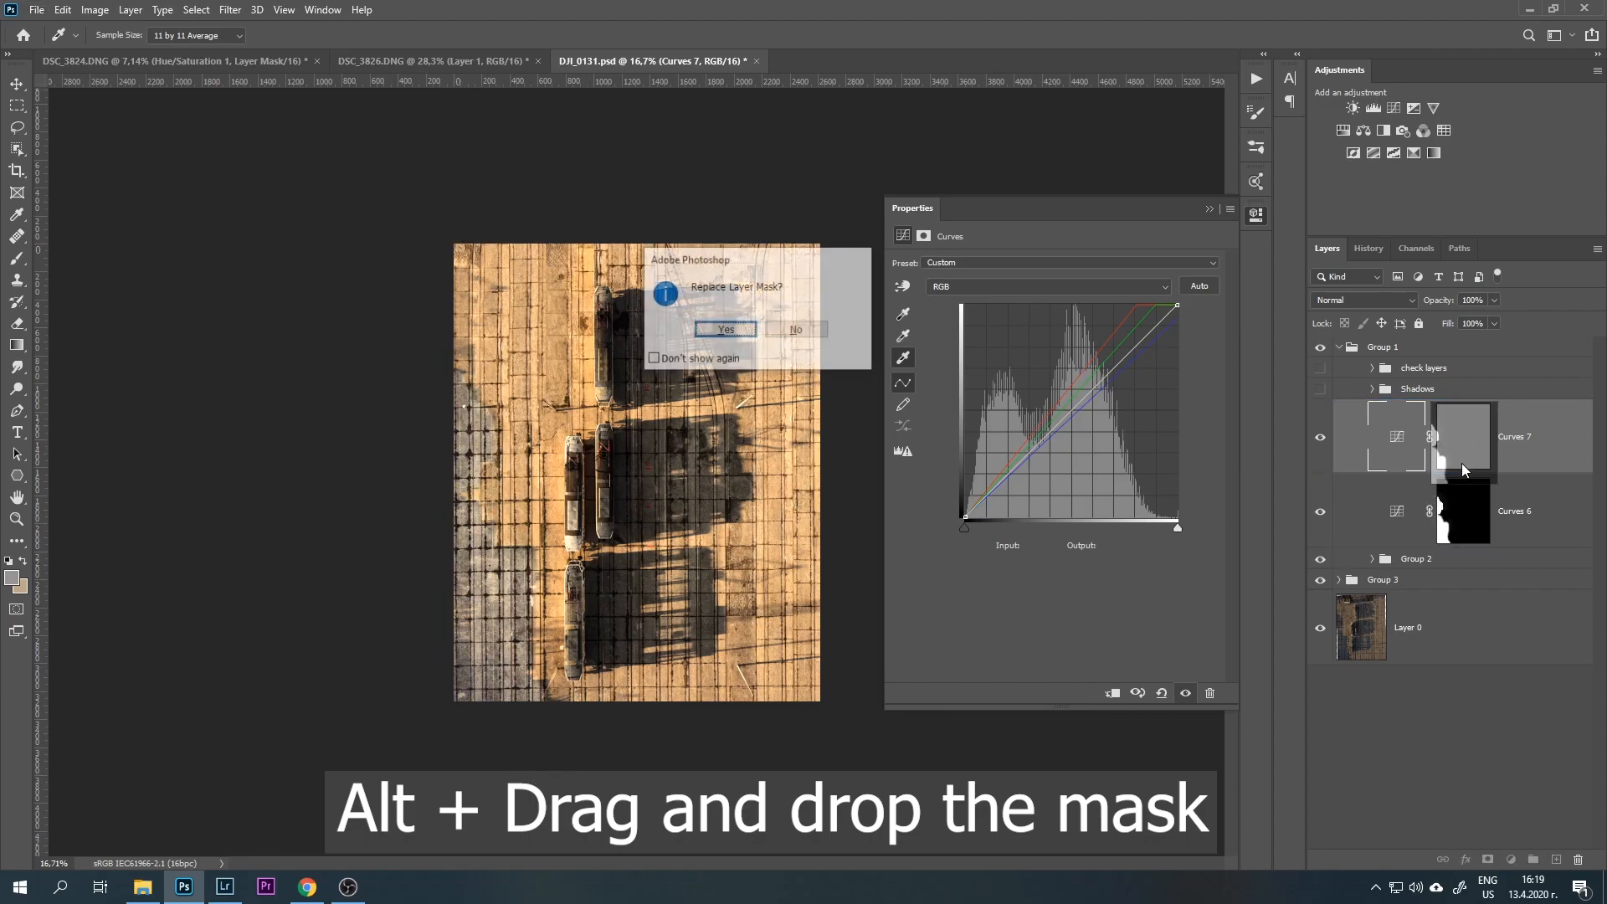
{"action": "left_click", "coordinate": [725, 330]}
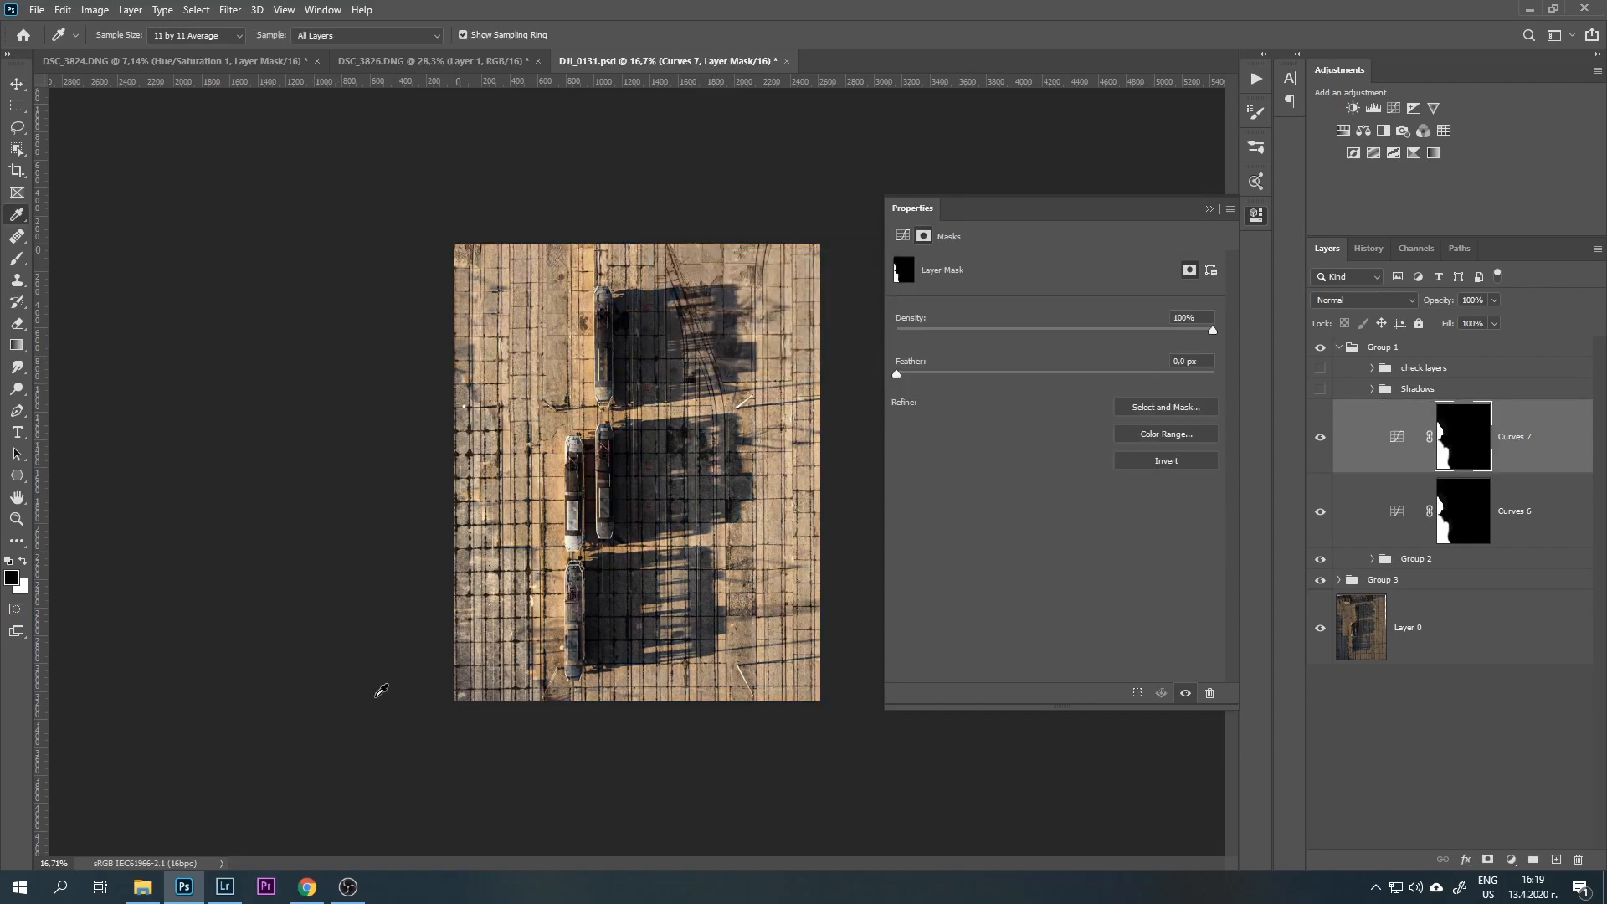
- Check Curves 7's effect and lift Curves 6's RGB curve, setting the black point's output to 30 and the midtone point to input 42, output 114
{"action": "left_click", "coordinate": [1321, 440]}
{"action": "left_click", "coordinate": [1321, 441]}
{"action": "left_click", "coordinate": [1398, 511]}
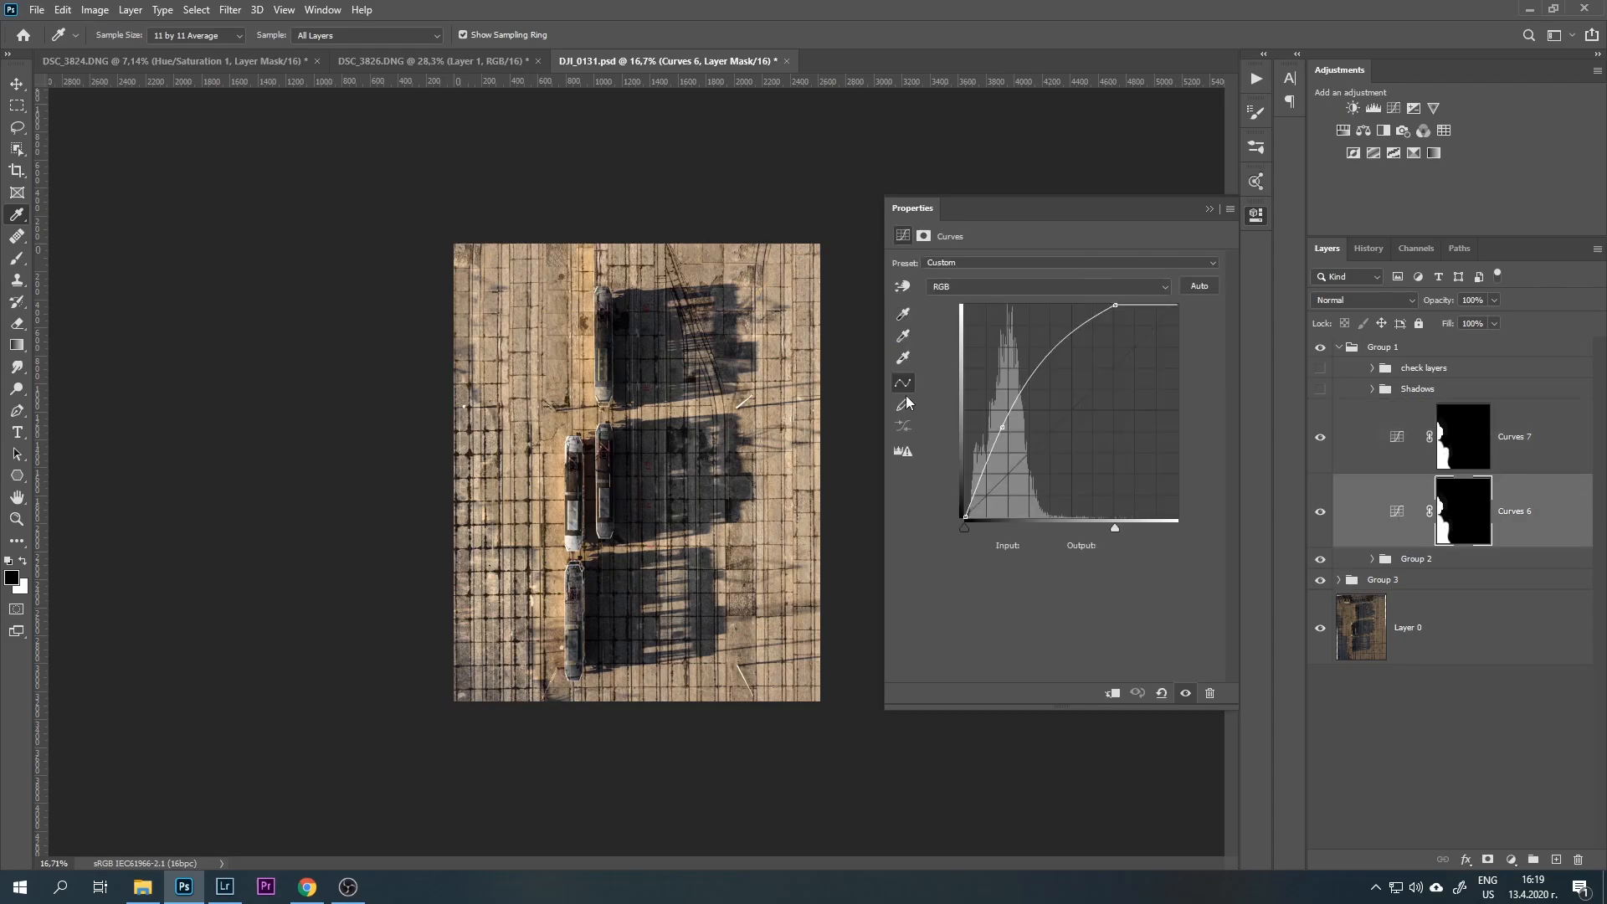
{"action": "left_click_drag", "start_coordinate": [965, 515], "coordinate": [966, 490]}
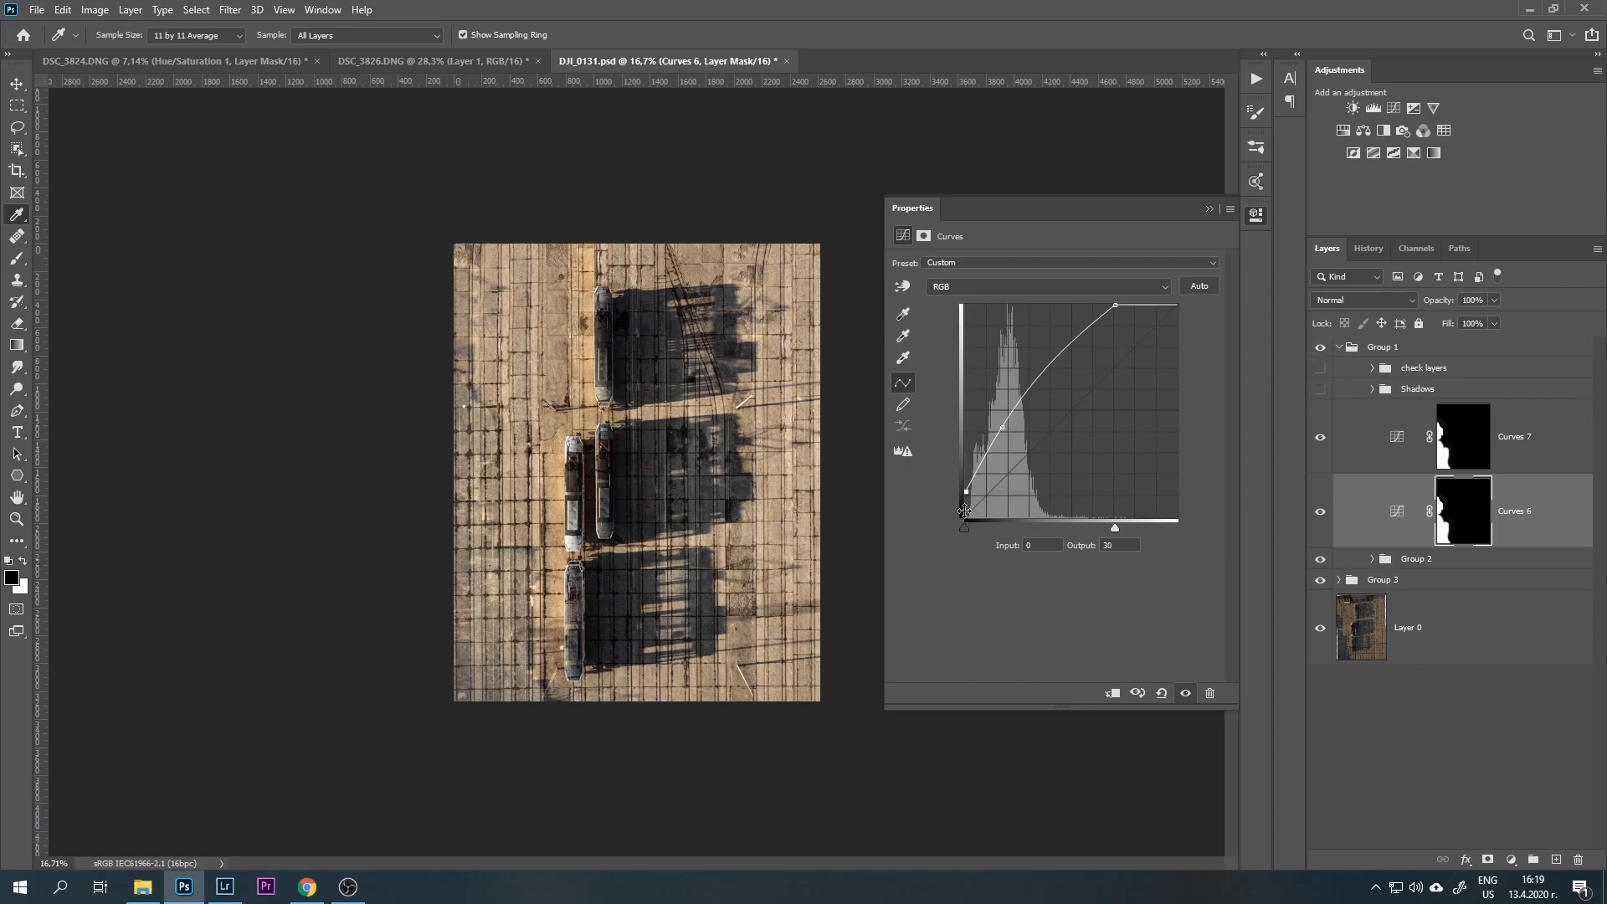
{"action": "left_click", "coordinate": [1209, 210]}
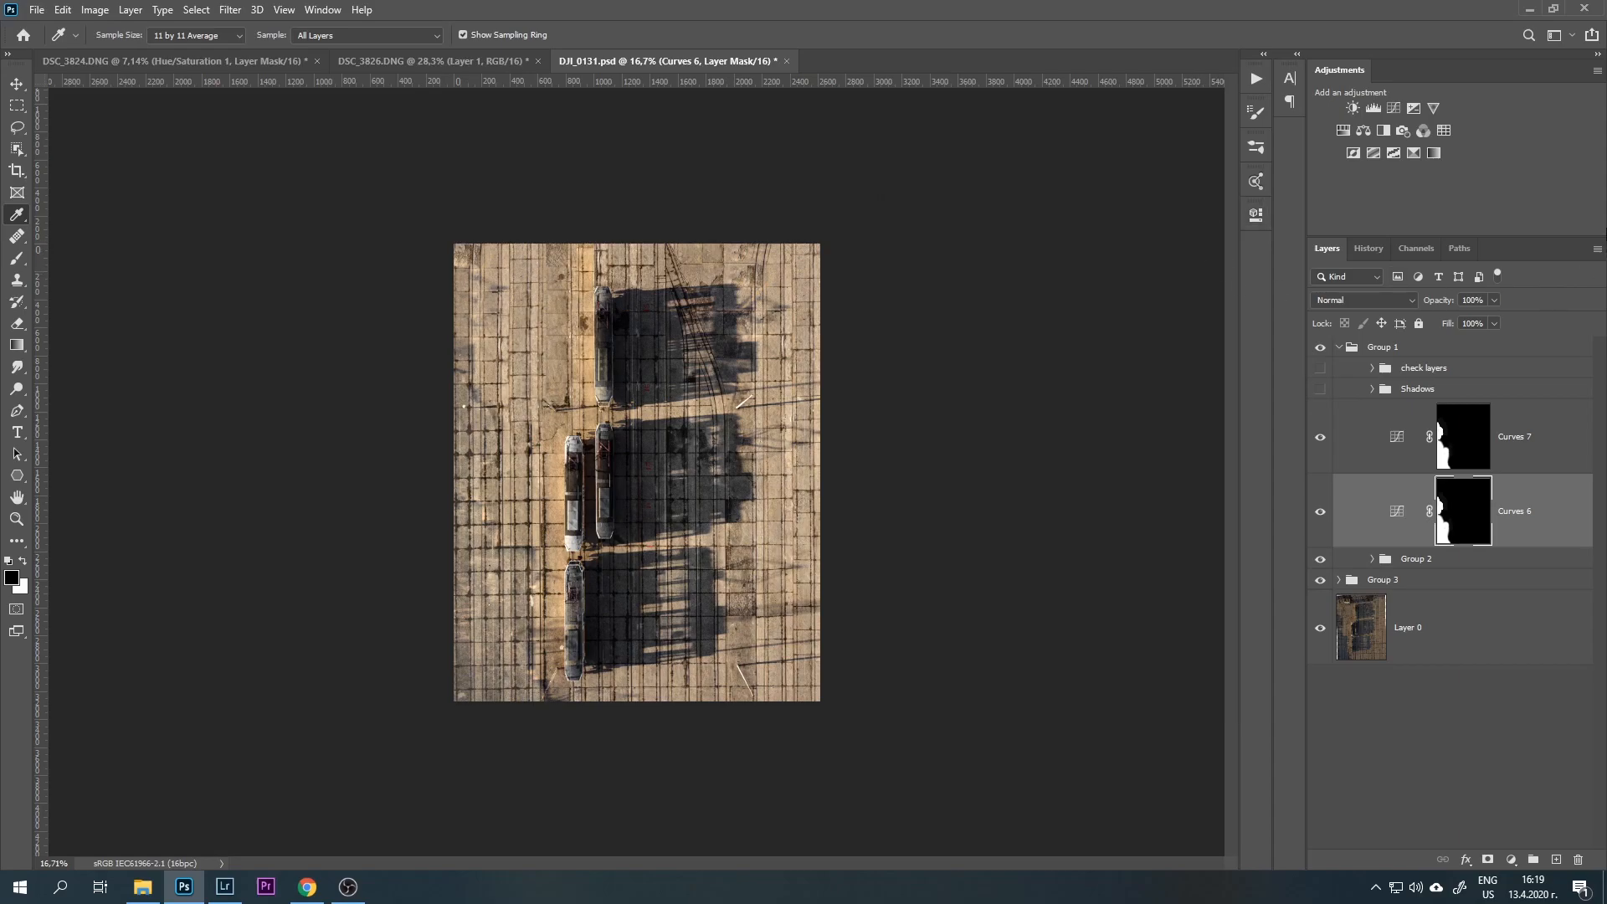
{"action": "double_click", "coordinate": [1396, 509]}
{"action": "left_click_drag", "start_coordinate": [1002, 427], "coordinate": [999, 422]}
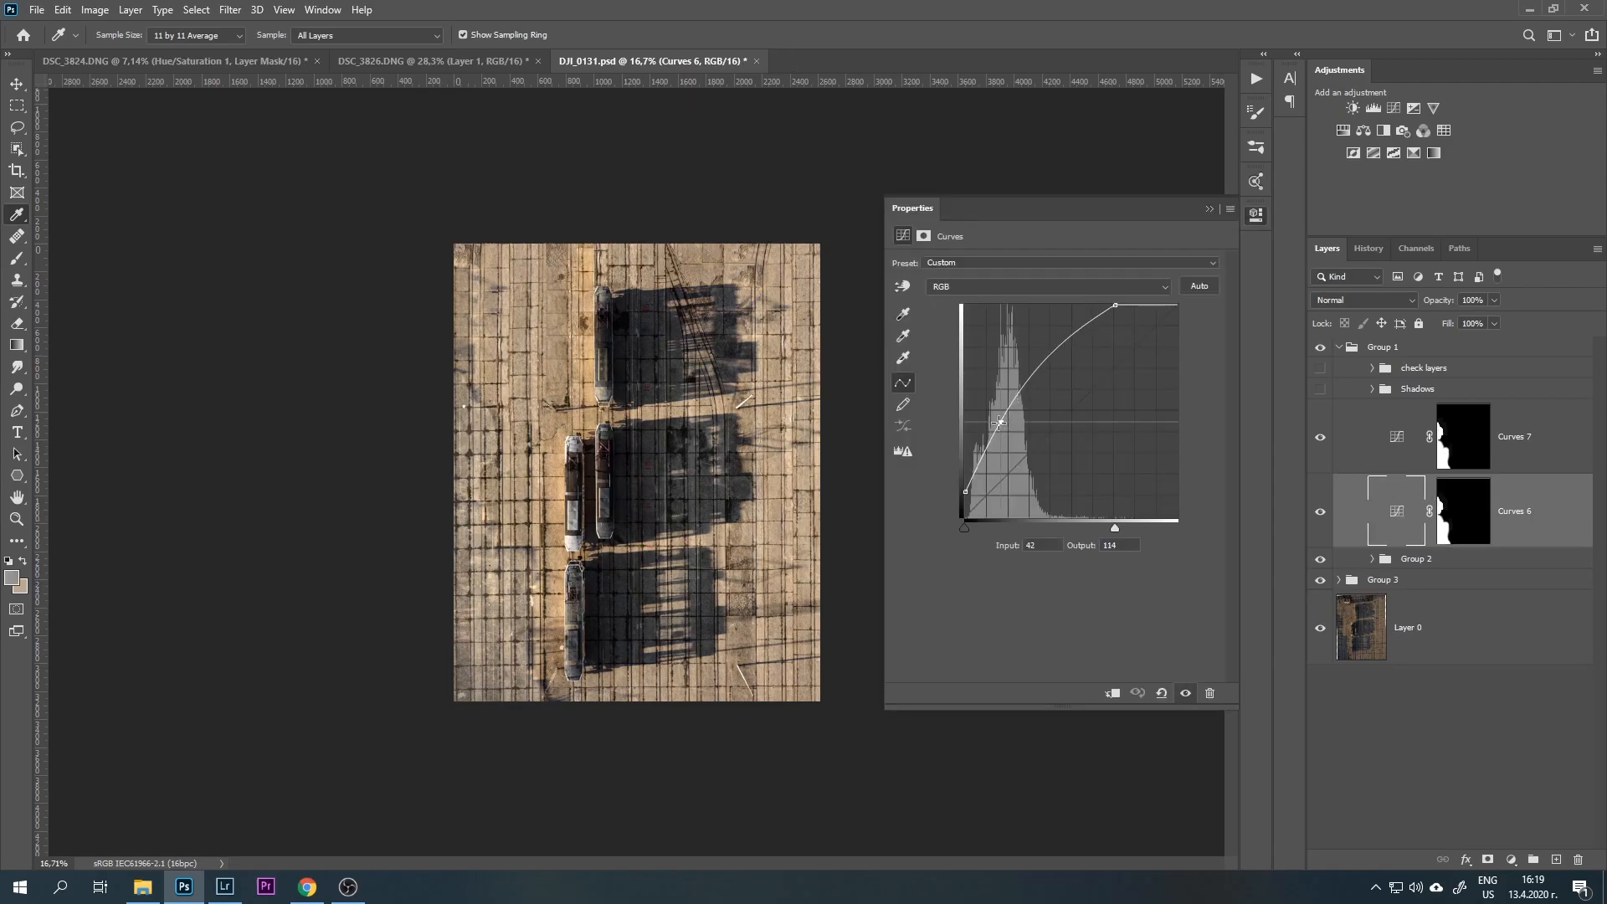
- Lower the white point of the Curves 7 Blue channel to output 232 and close the curve settings
{"action": "left_click", "coordinate": [1398, 446]}
{"action": "left_click", "coordinate": [1107, 287]}
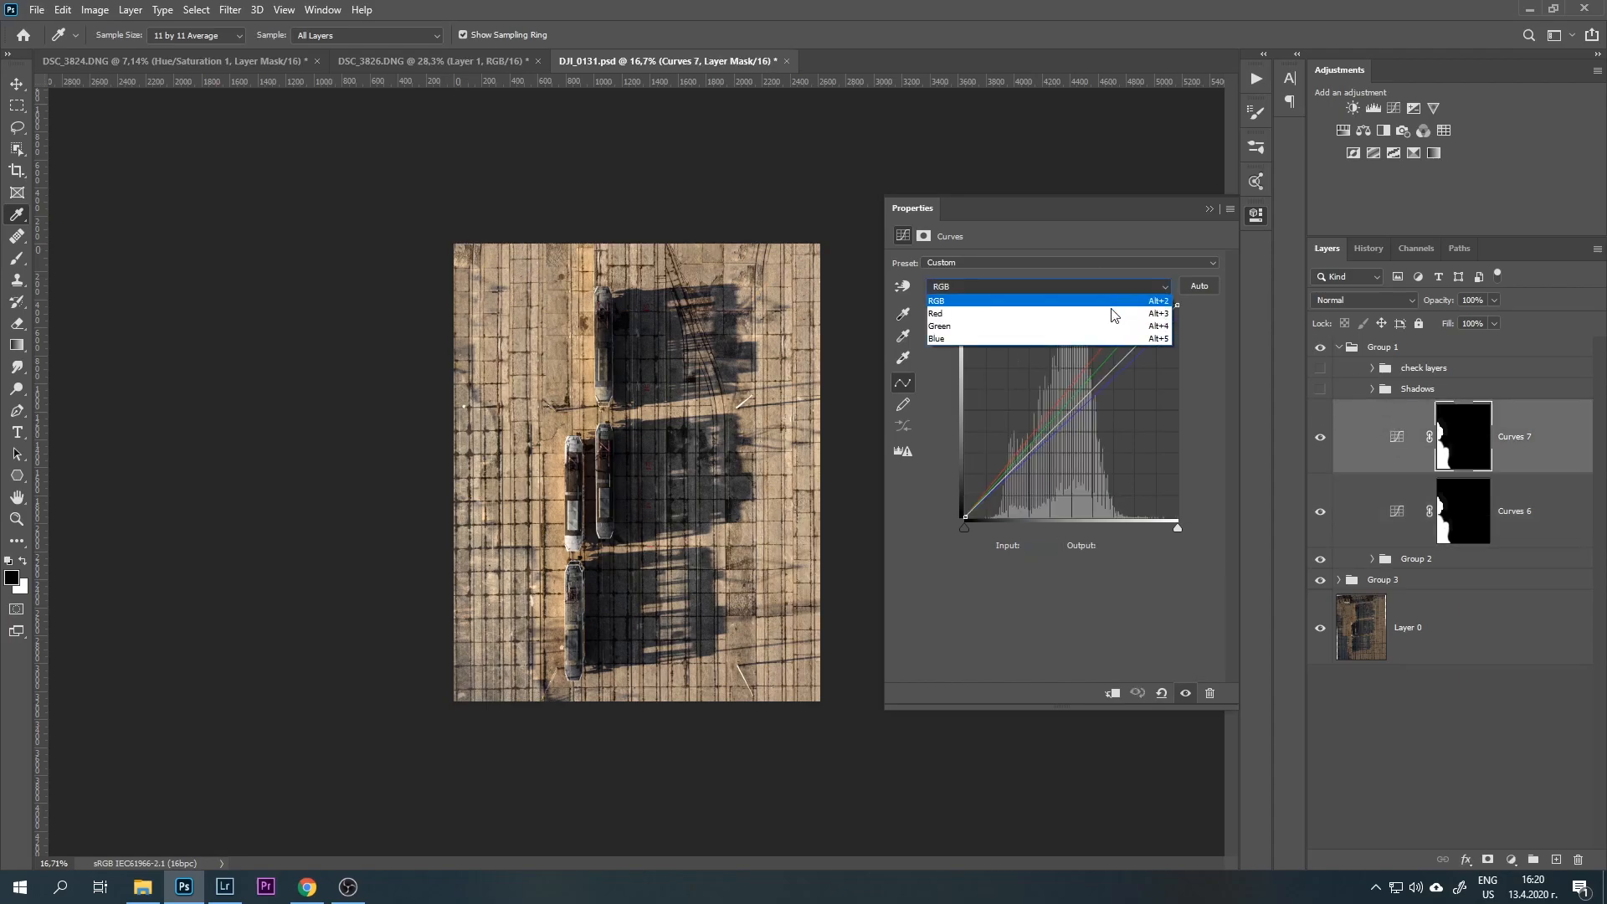
{"action": "left_click", "coordinate": [1081, 339]}
{"action": "left_click_drag", "start_coordinate": [1178, 306], "coordinate": [1179, 325]}
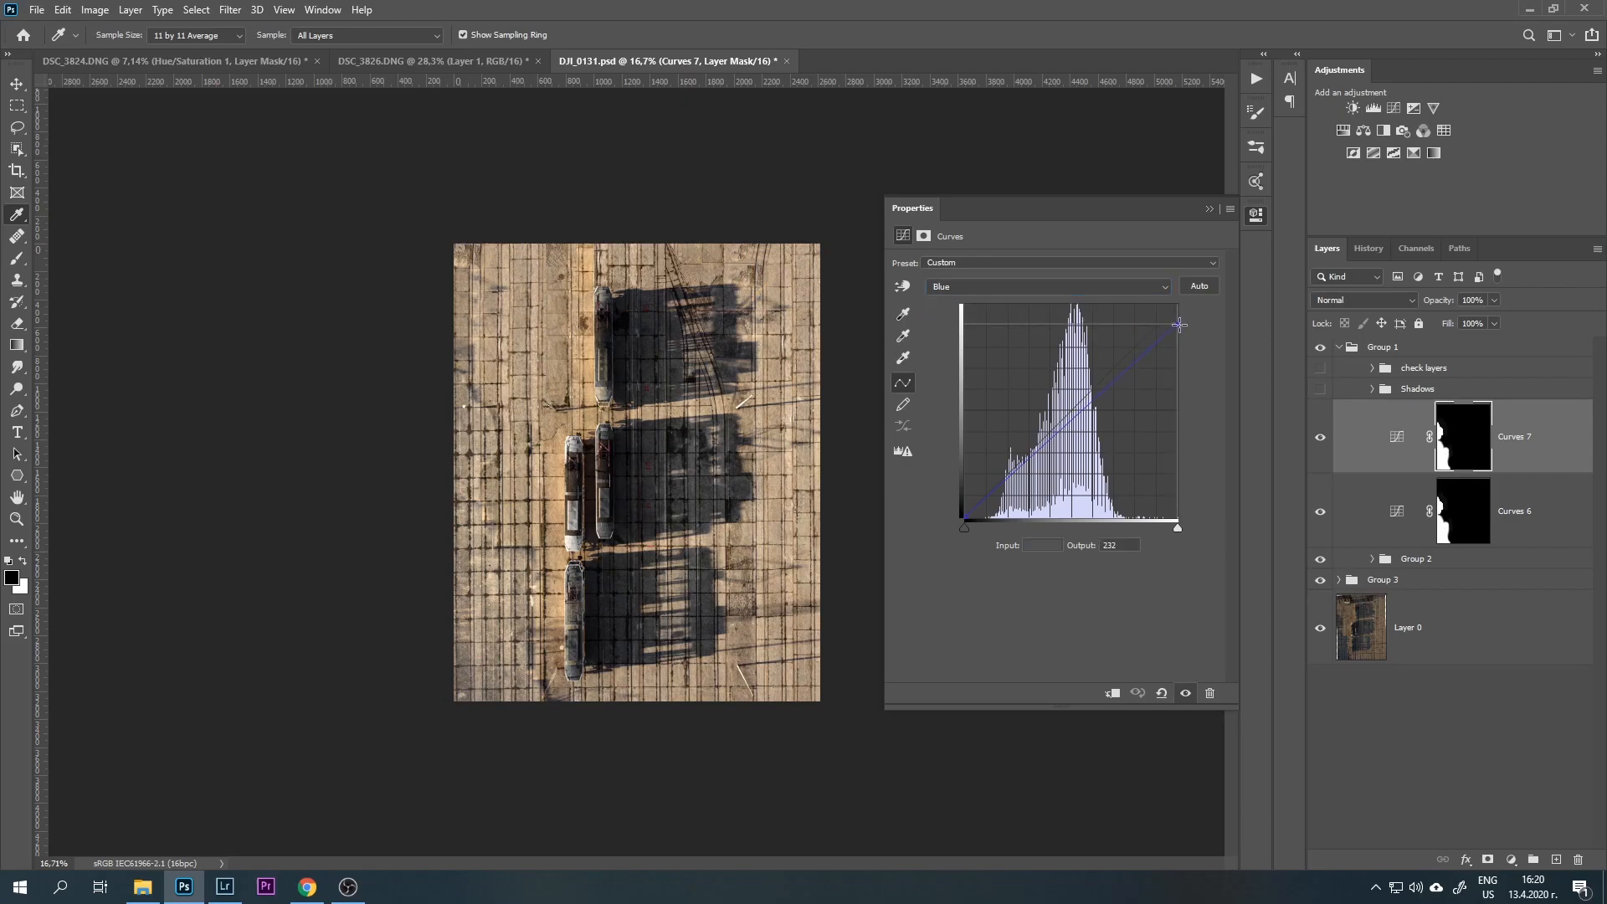
{"action": "left_click", "coordinate": [1209, 209]}
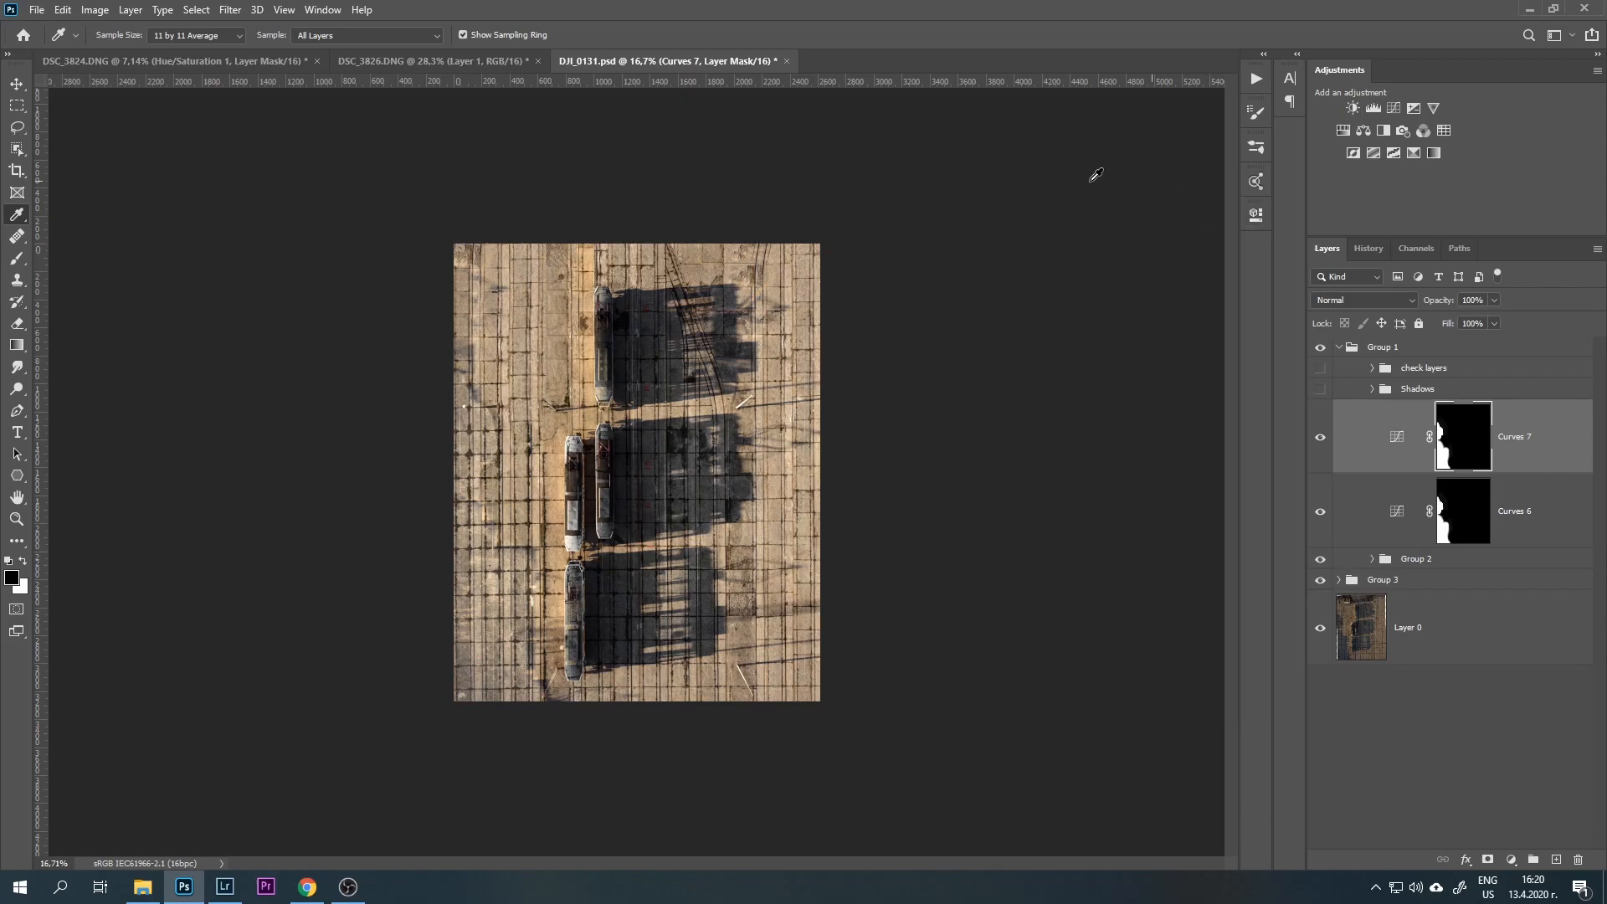
- Refine the Curves 7 mask with a soft low-flow brush along the removed shadow's edge, left of the upper tram, finishing in white at 5% flow
{"action": "scroll", "coordinate": [449, 399], "scroll_direction": "up", "scroll_amount": 3}
{"action": "scroll", "coordinate": [502, 385], "scroll_direction": "left", "scroll_amount": 3}
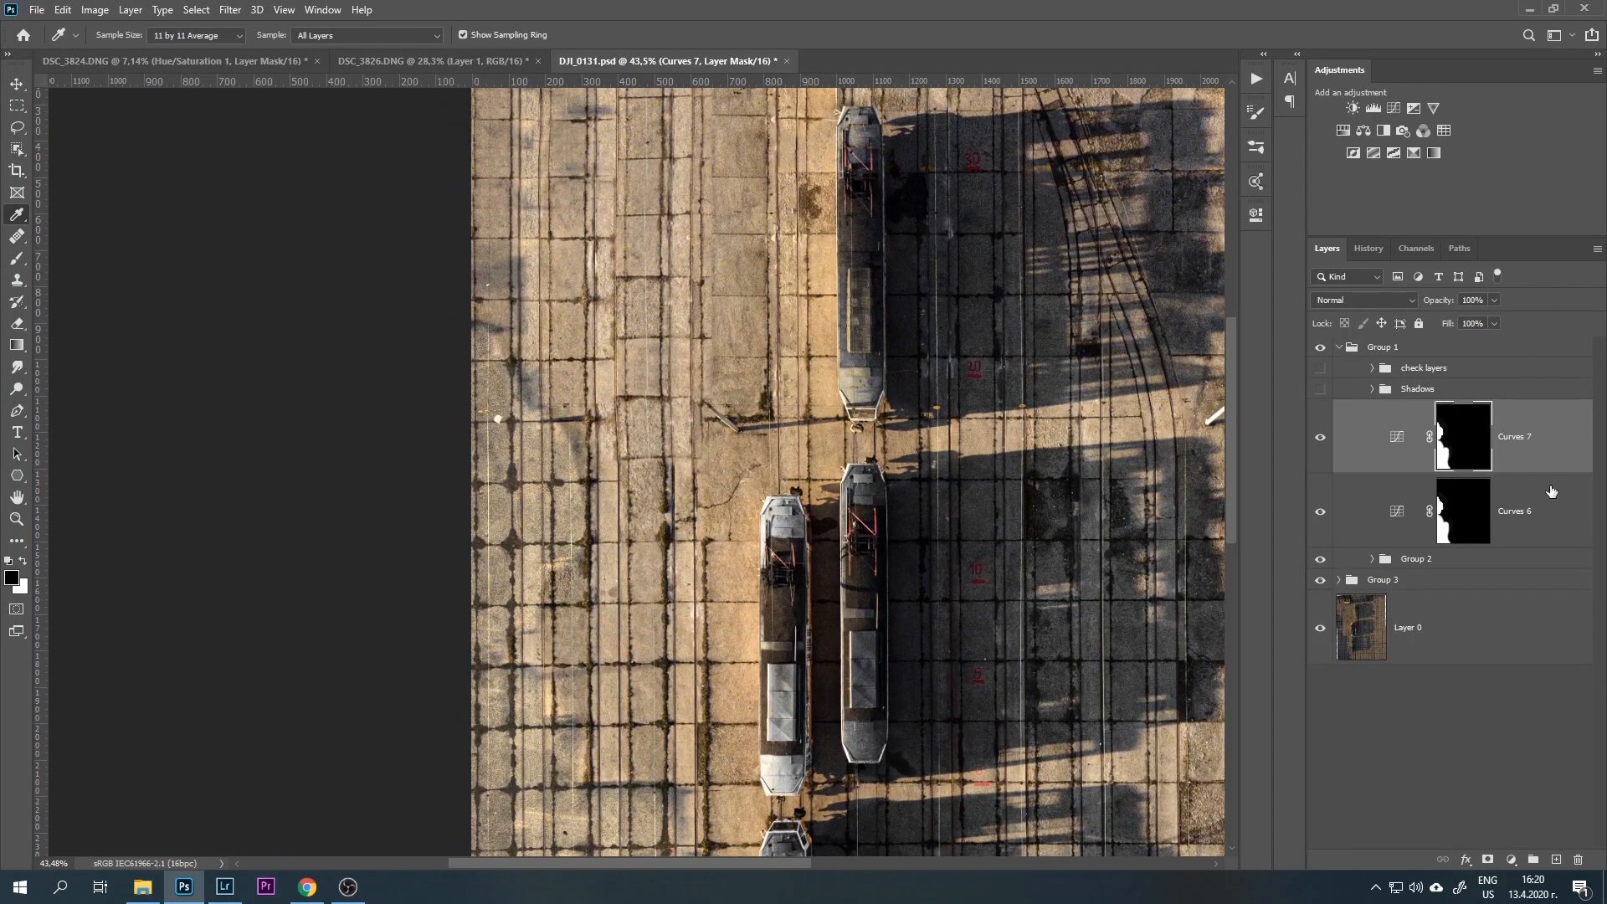
{"action": "key", "text": "b"}
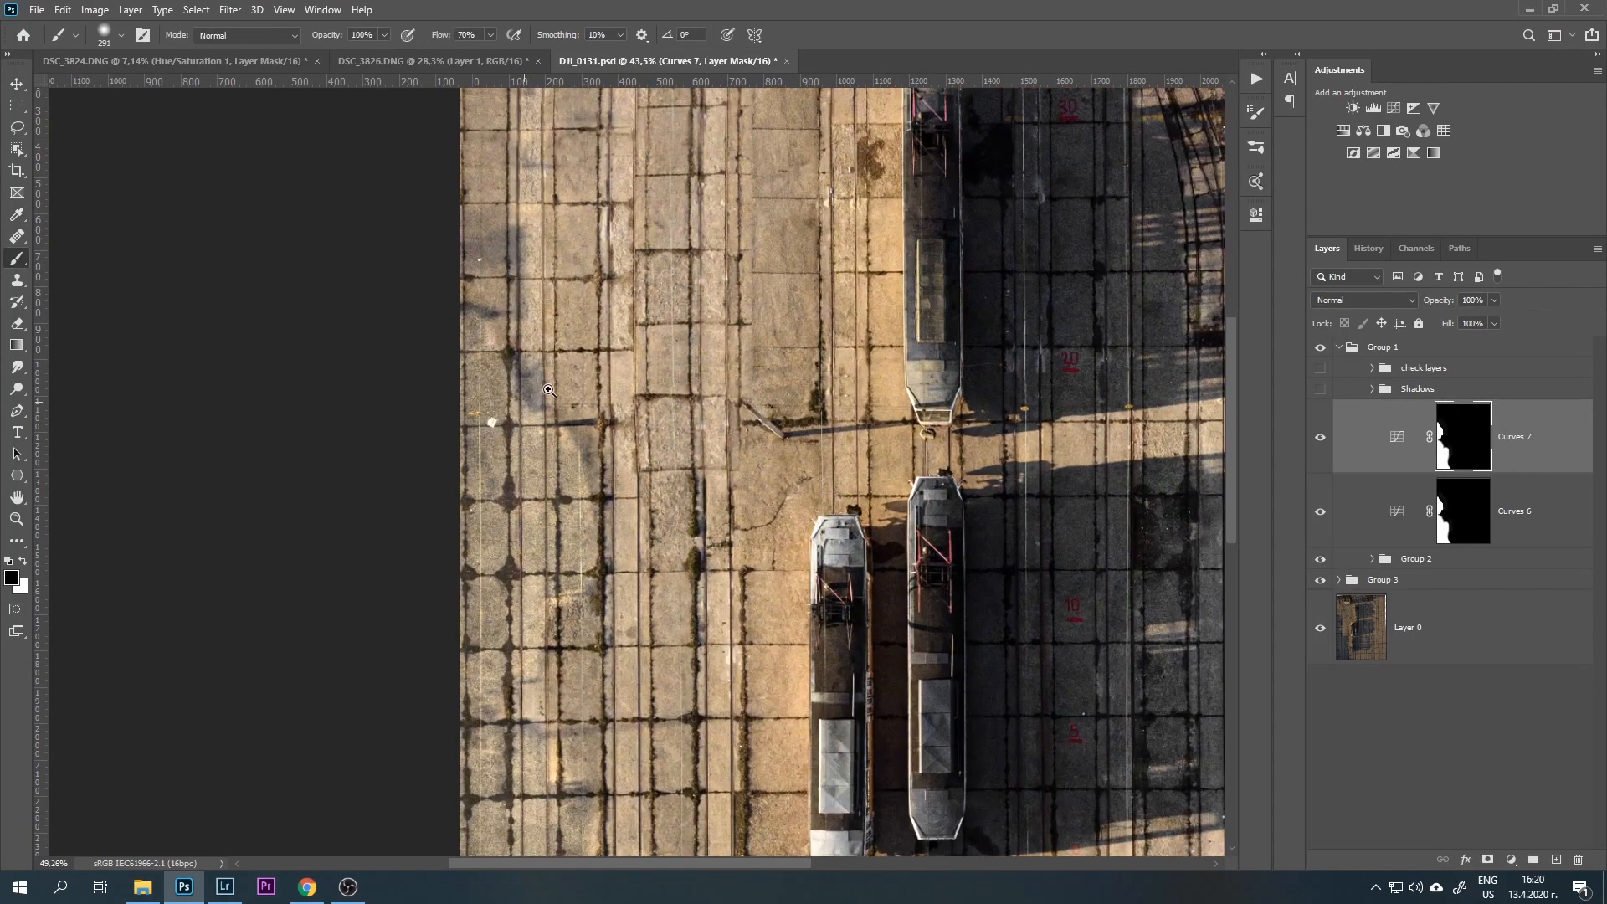
{"action": "scroll", "coordinate": [519, 390], "scroll_direction": "up", "scroll_amount": 2}
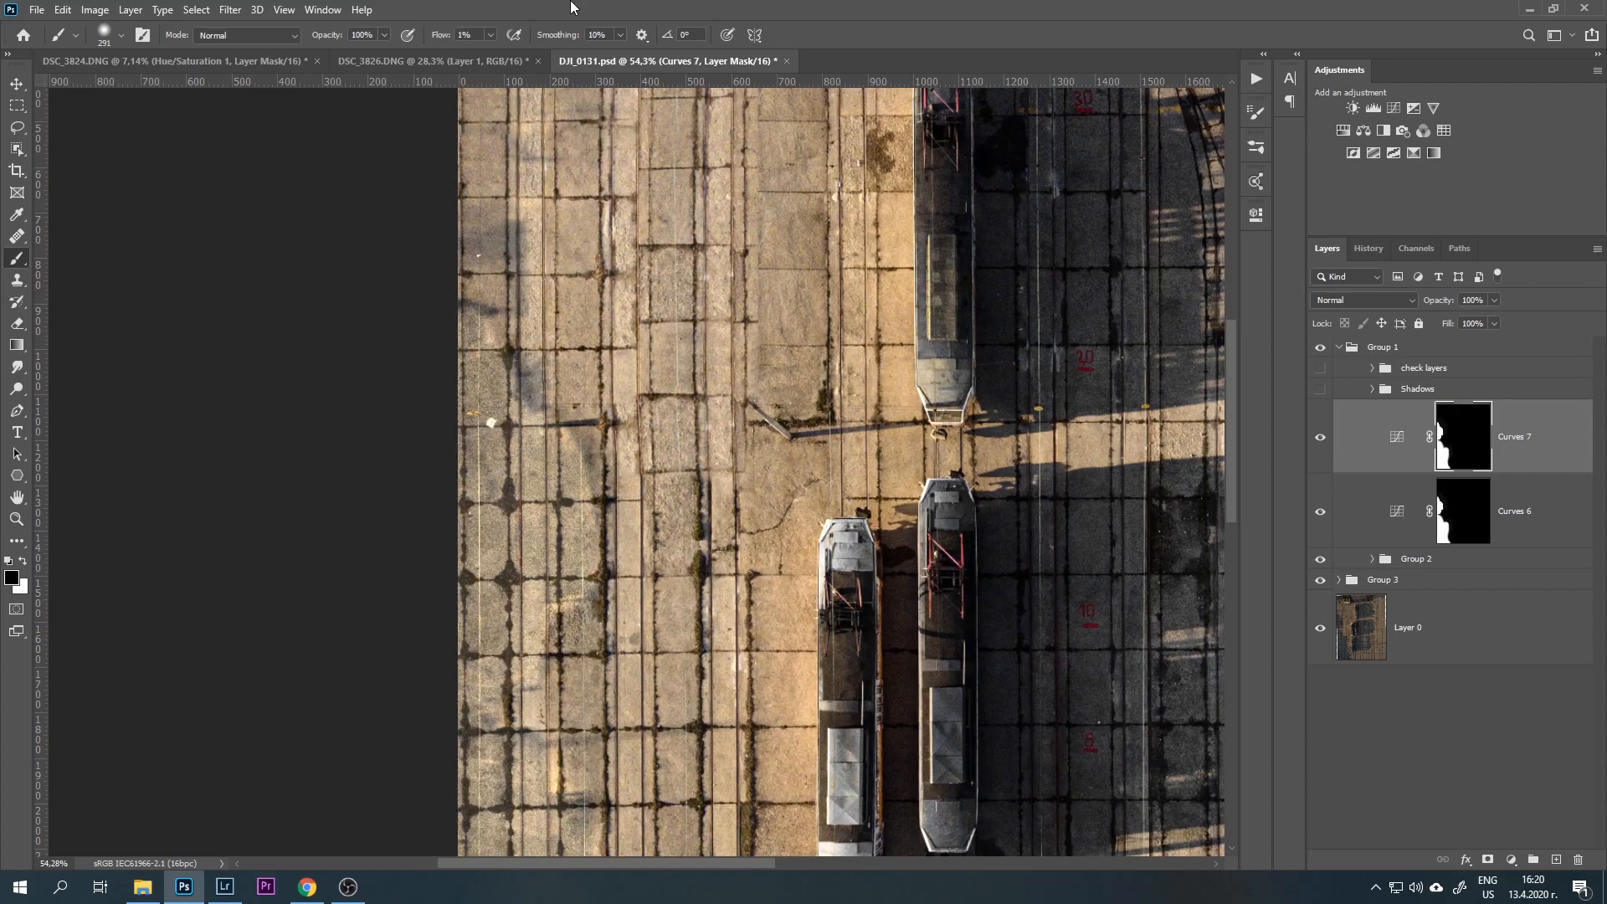
{"action": "mouse_move", "coordinate": [548, 351]}
{"action": "left_mouse_down"}
{"action": "mouse_move", "coordinate": [532, 351]}
{"action": "mouse_move", "coordinate": [524, 384]}
{"action": "mouse_move", "coordinate": [540, 435]}
{"action": "mouse_move", "coordinate": [522, 382]}
{"action": "mouse_move", "coordinate": [504, 406]}
{"action": "left_mouse_up"}
{"action": "key", "text": "x"}
{"action": "key", "text": "x"}
{"action": "scroll", "coordinate": [494, 335], "scroll_direction": "down", "scroll_amount": 2}
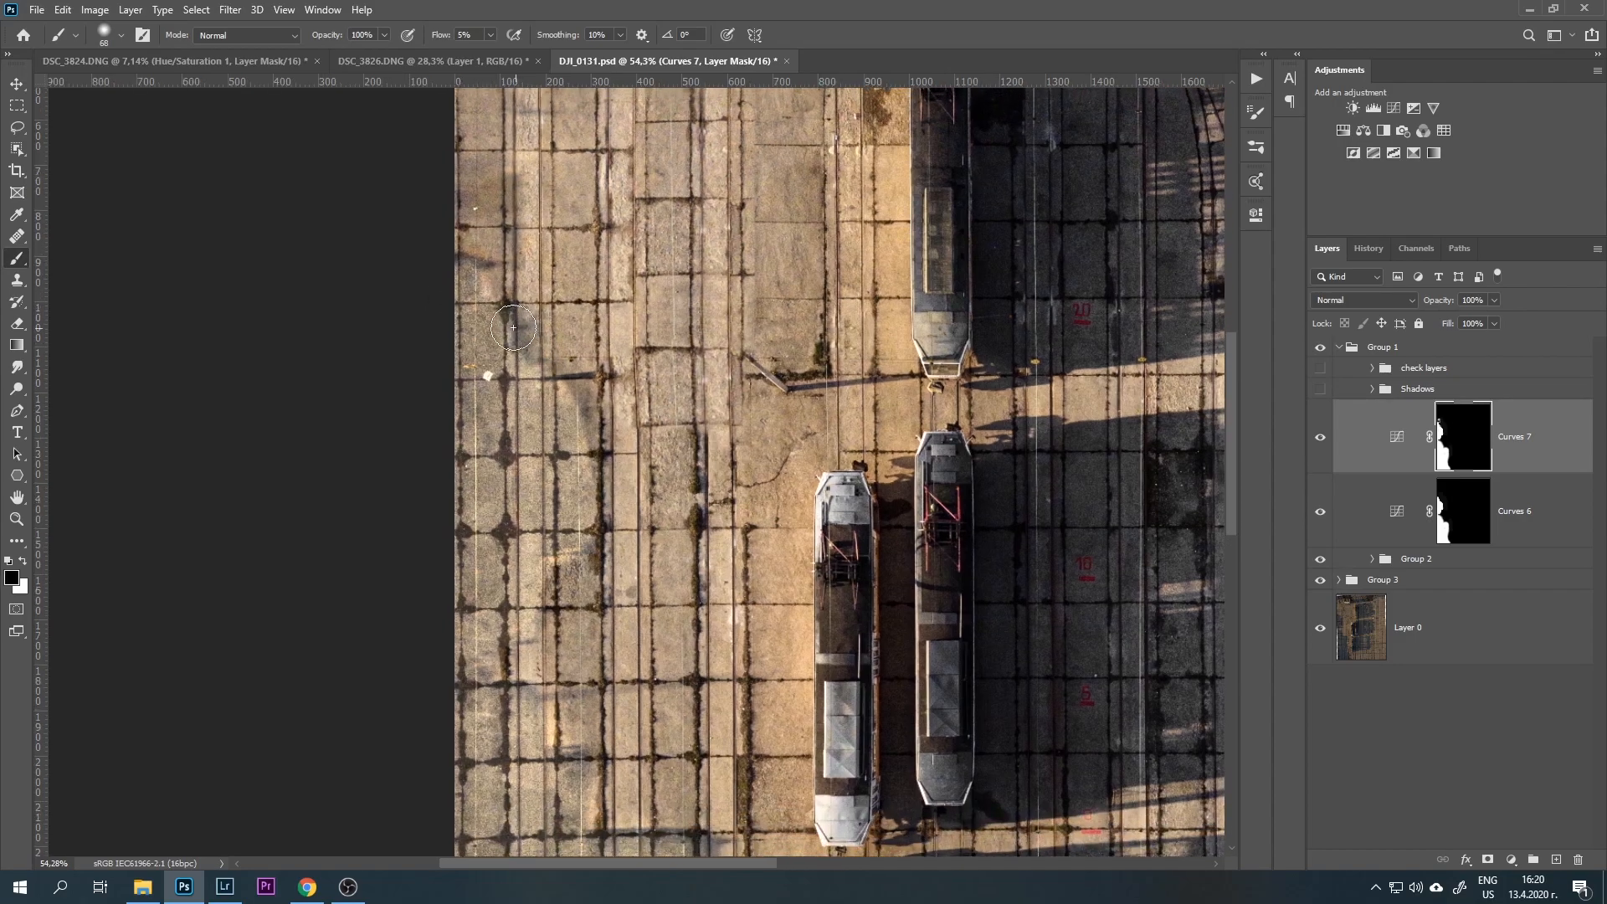
{"action": "key", "text": "x"}
{"action": "left_click_drag", "start_coordinate": [508, 323], "coordinate": [579, 387]}
- Undo the last change and blend the Curves 6 mask's upper shadow edge with a 107 px white brush at 1% flow
{"action": "key", "text": "alt+bracketleft"}
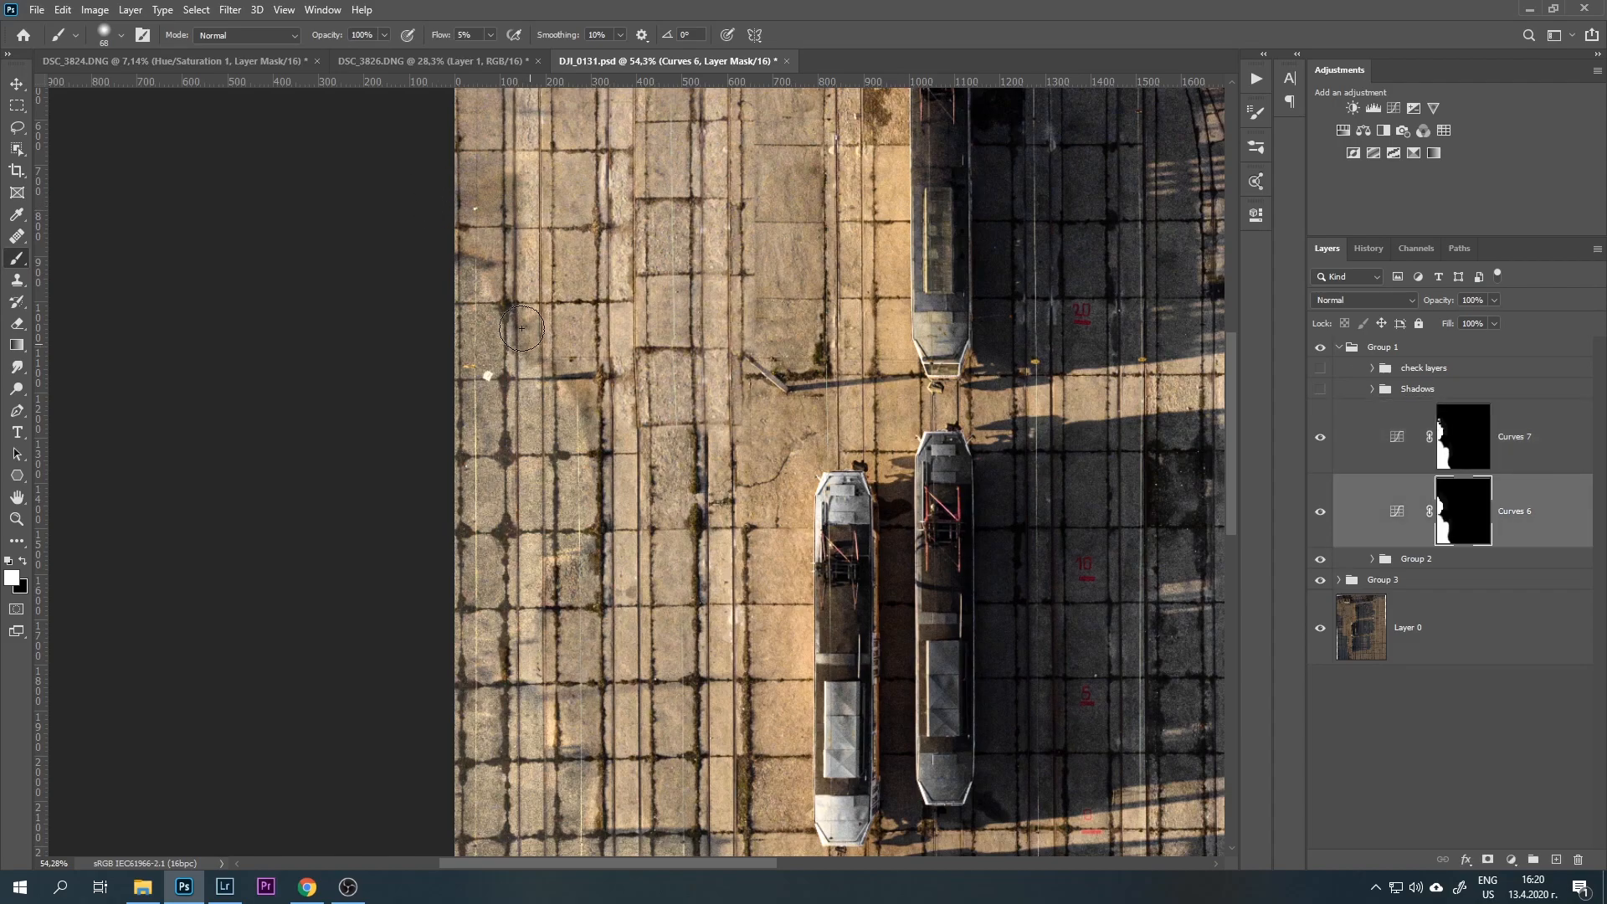
{"action": "key", "text": "ctrl+z"}
{"action": "key", "text": "bracketright"}
{"action": "key", "text": "bracketright"}
{"action": "key", "text": "bracketright"}
{"action": "scroll", "coordinate": [489, 368], "scroll_direction": "up", "scroll_amount": 2}
{"action": "mouse_move", "coordinate": [529, 318]}
{"action": "left_mouse_down"}
{"action": "mouse_move", "coordinate": [540, 369]}
{"action": "mouse_move", "coordinate": [601, 402]}
{"action": "mouse_move", "coordinate": [583, 393]}
{"action": "left_mouse_up"}
{"action": "mouse_move", "coordinate": [622, 447]}
{"action": "left_mouse_down"}
{"action": "mouse_move", "coordinate": [669, 479]}
{"action": "mouse_move", "coordinate": [523, 266]}
{"action": "mouse_move", "coordinate": [548, 186]}
{"action": "left_mouse_up"}
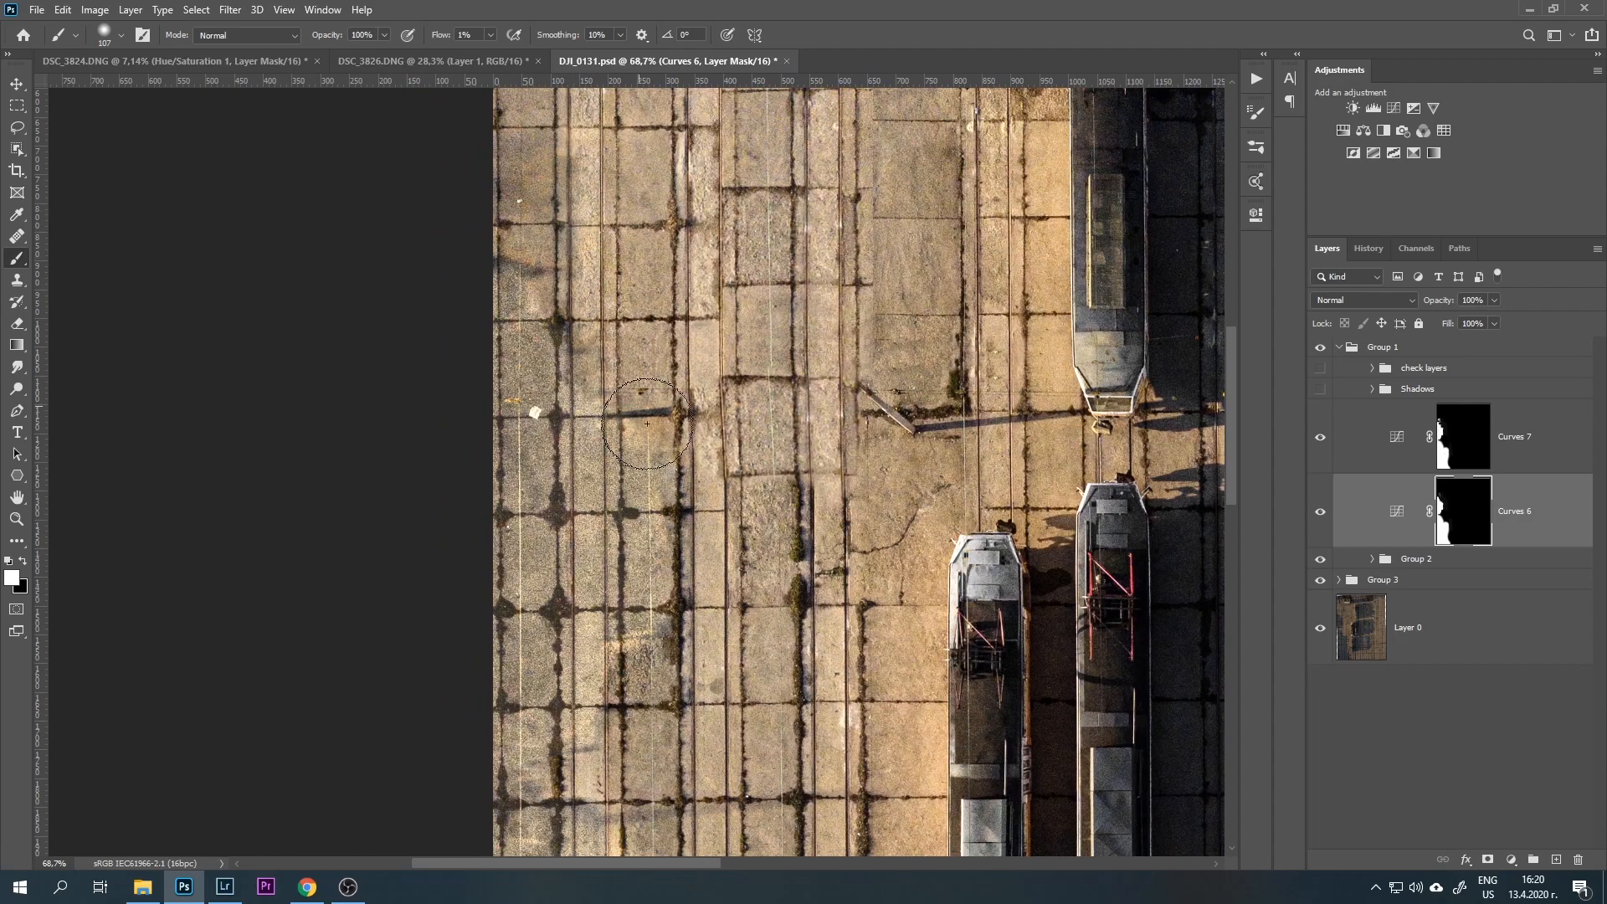
{"action": "left_click_drag", "start_coordinate": [773, 492], "coordinate": [759, 295]}
{"action": "scroll", "coordinate": [770, 448], "scroll_direction": "down", "scroll_amount": 3}
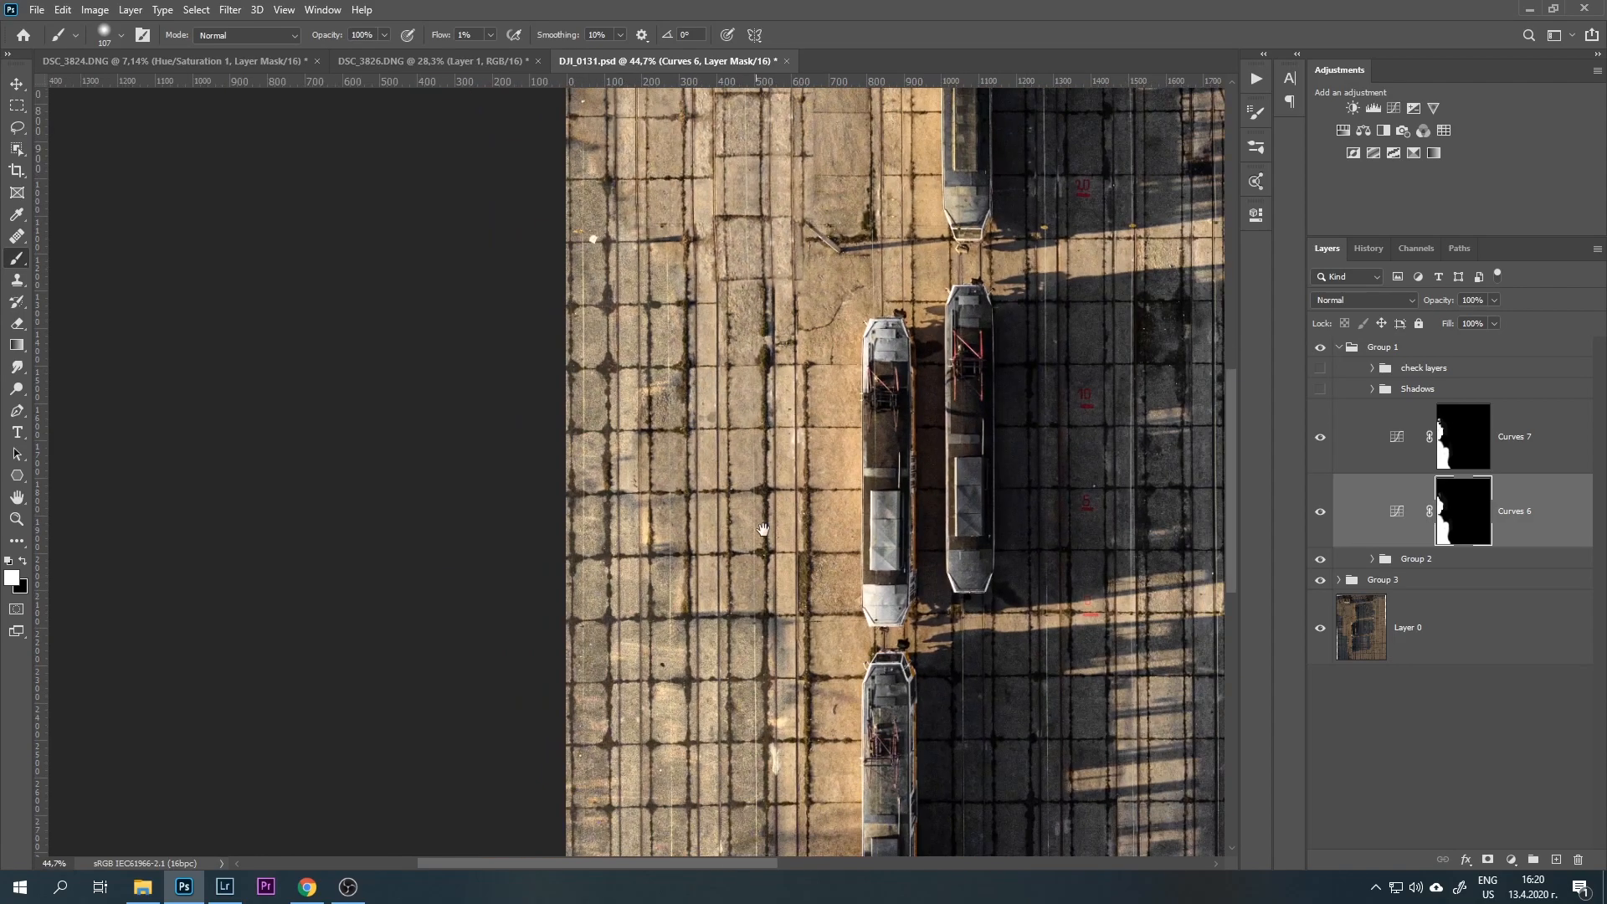
- Blend the Curves 7 mask along the lower shadow edge beside the trams, alternating black and white brush strokes at 1% flow
{"action": "scroll", "coordinate": [770, 448], "scroll_direction": "up", "scroll_amount": 2}
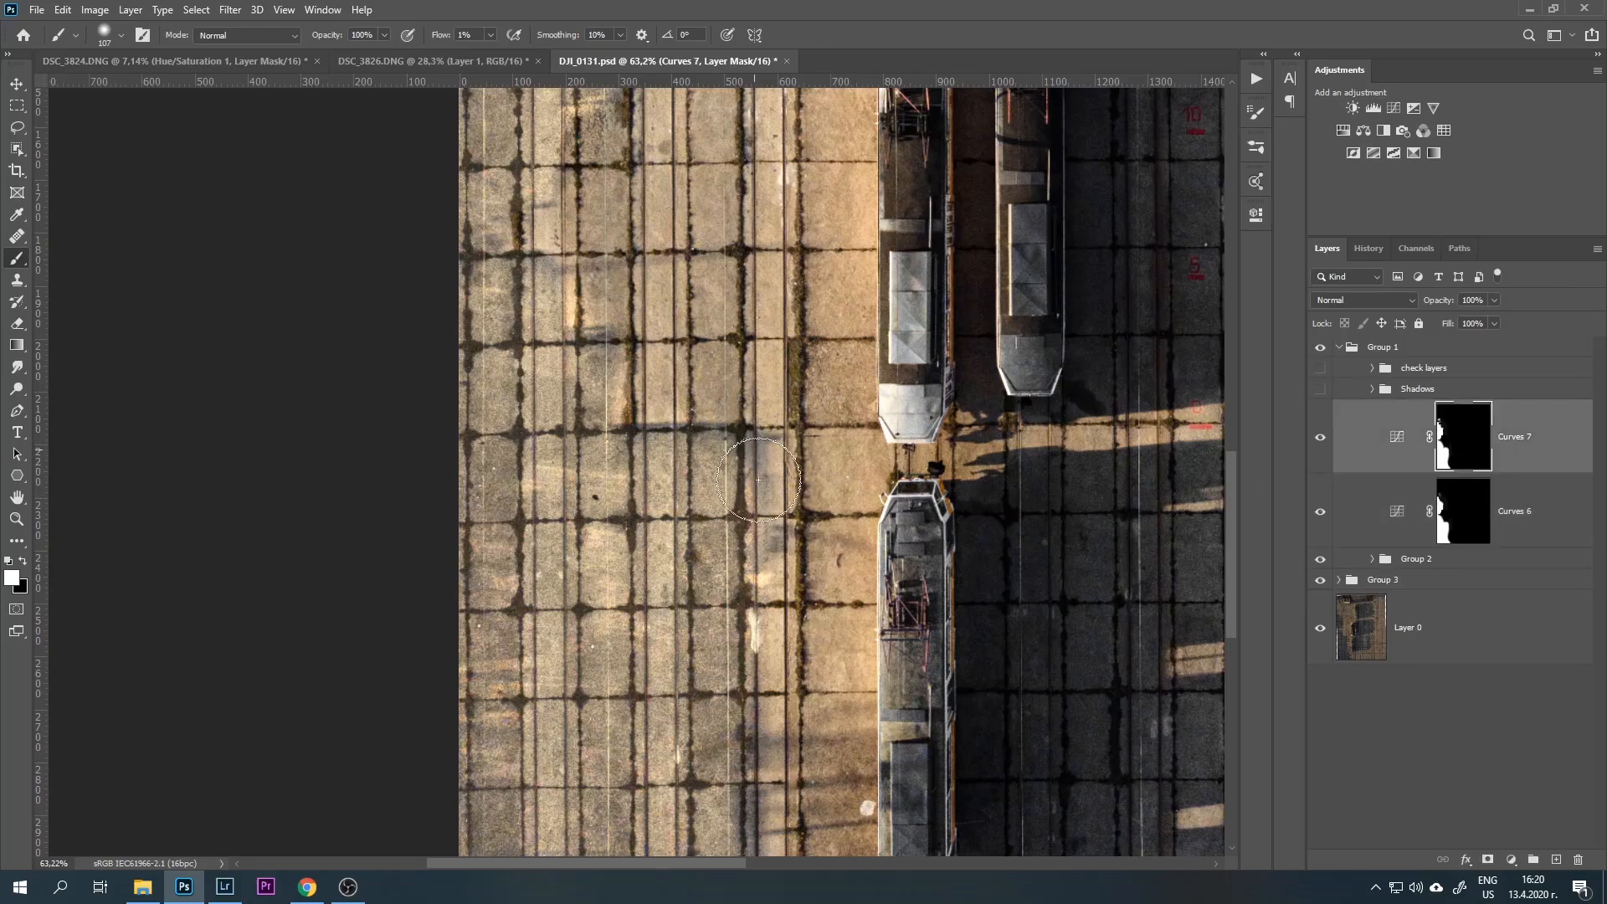
{"action": "key", "text": "x"}
{"action": "scroll", "coordinate": [624, 370], "scroll_direction": "down", "scroll_amount": 2}
{"action": "scroll", "coordinate": [624, 370], "scroll_direction": "down", "scroll_amount": 3}
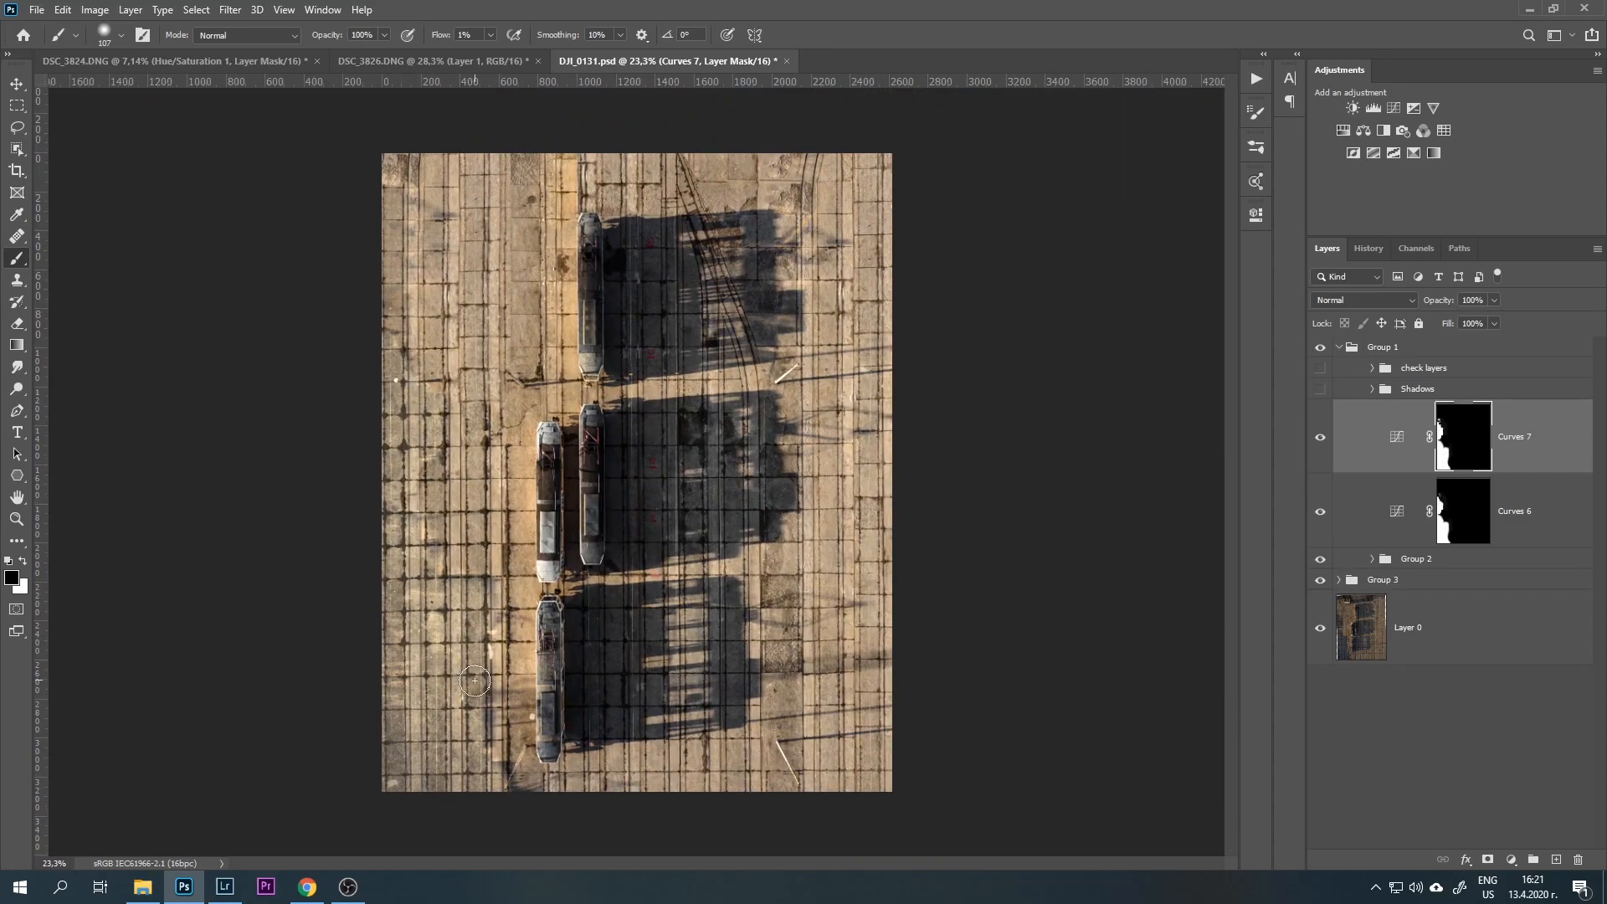
{"action": "scroll", "coordinate": [478, 682], "scroll_direction": "up", "scroll_amount": 2}
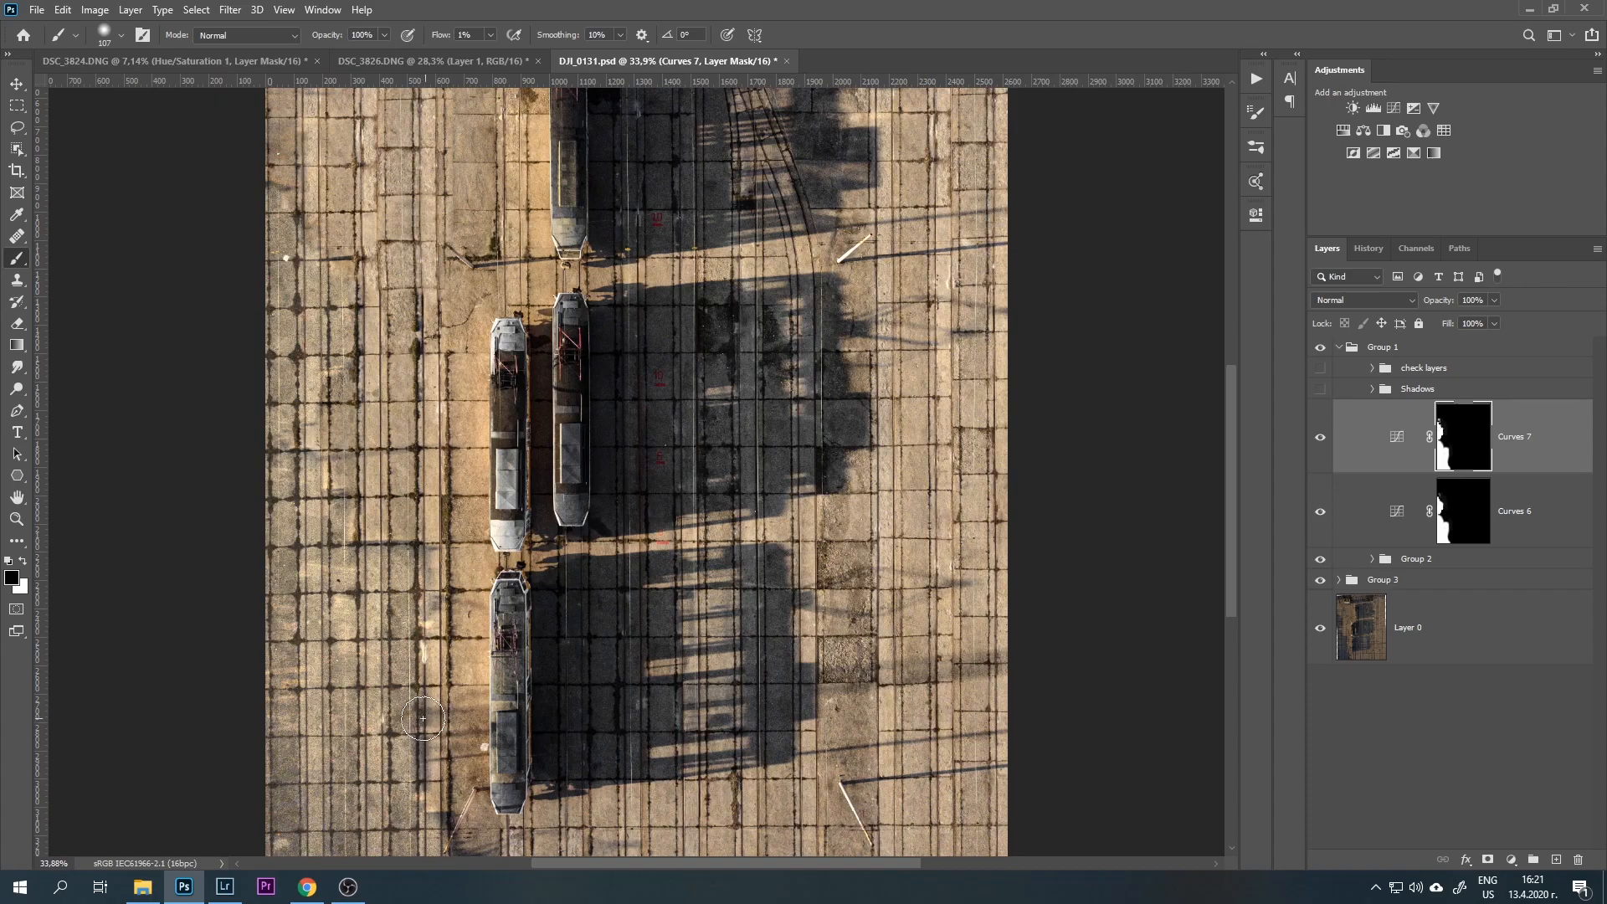
{"action": "key", "text": "x"}
{"action": "left_click_drag", "start_coordinate": [557, 533], "coordinate": [498, 864]}
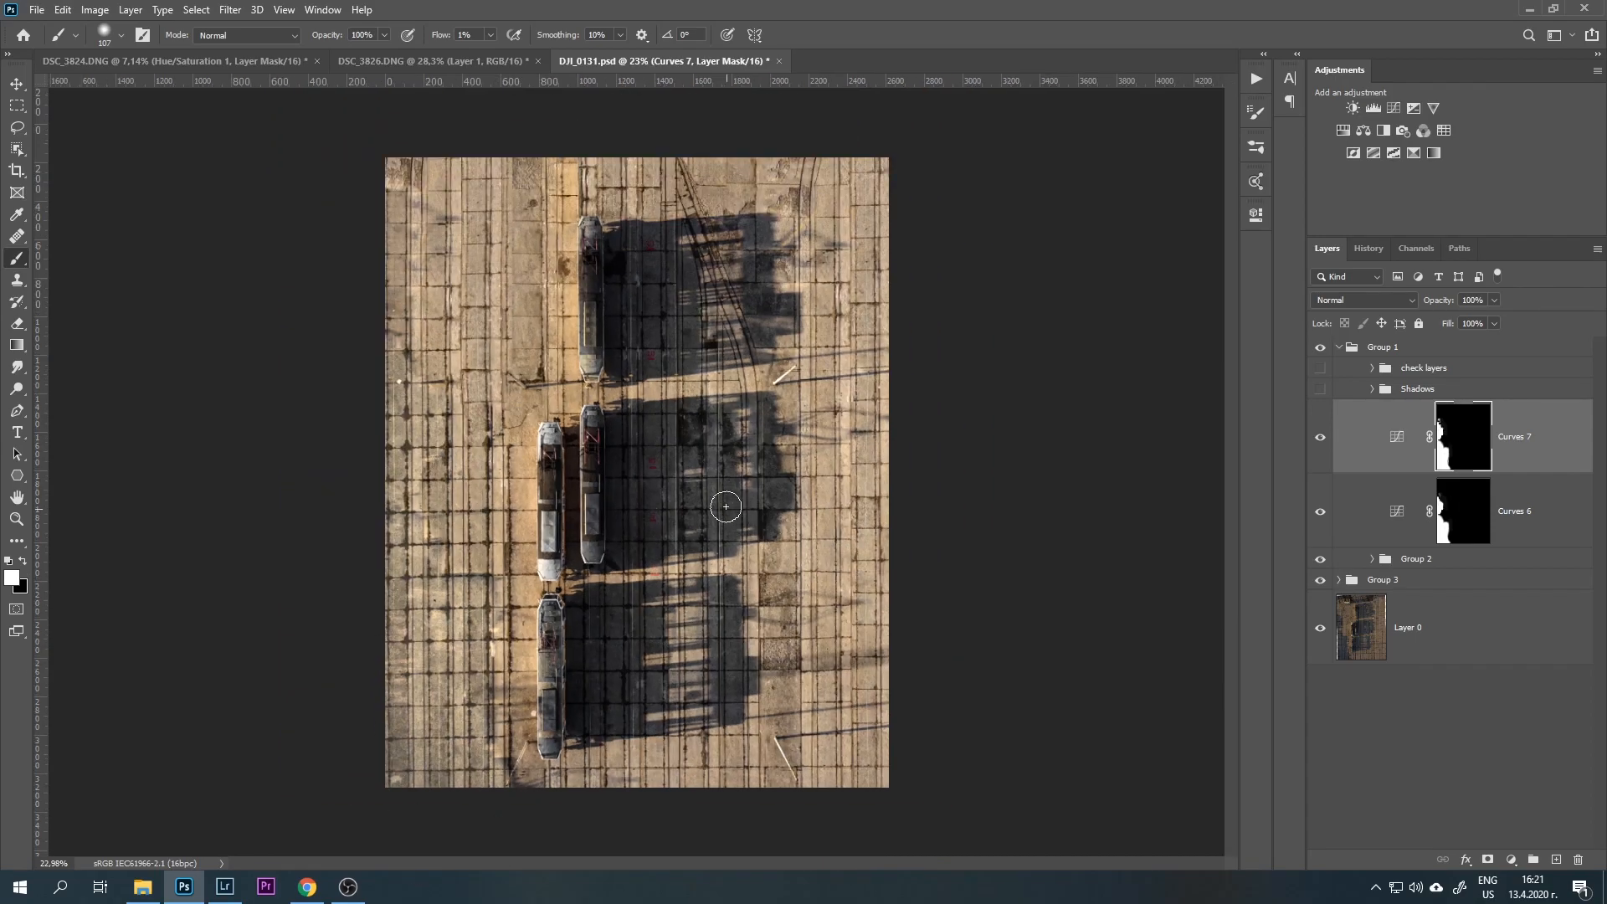
{"action": "left_click_drag", "start_coordinate": [758, 447], "coordinate": [746, 409]}
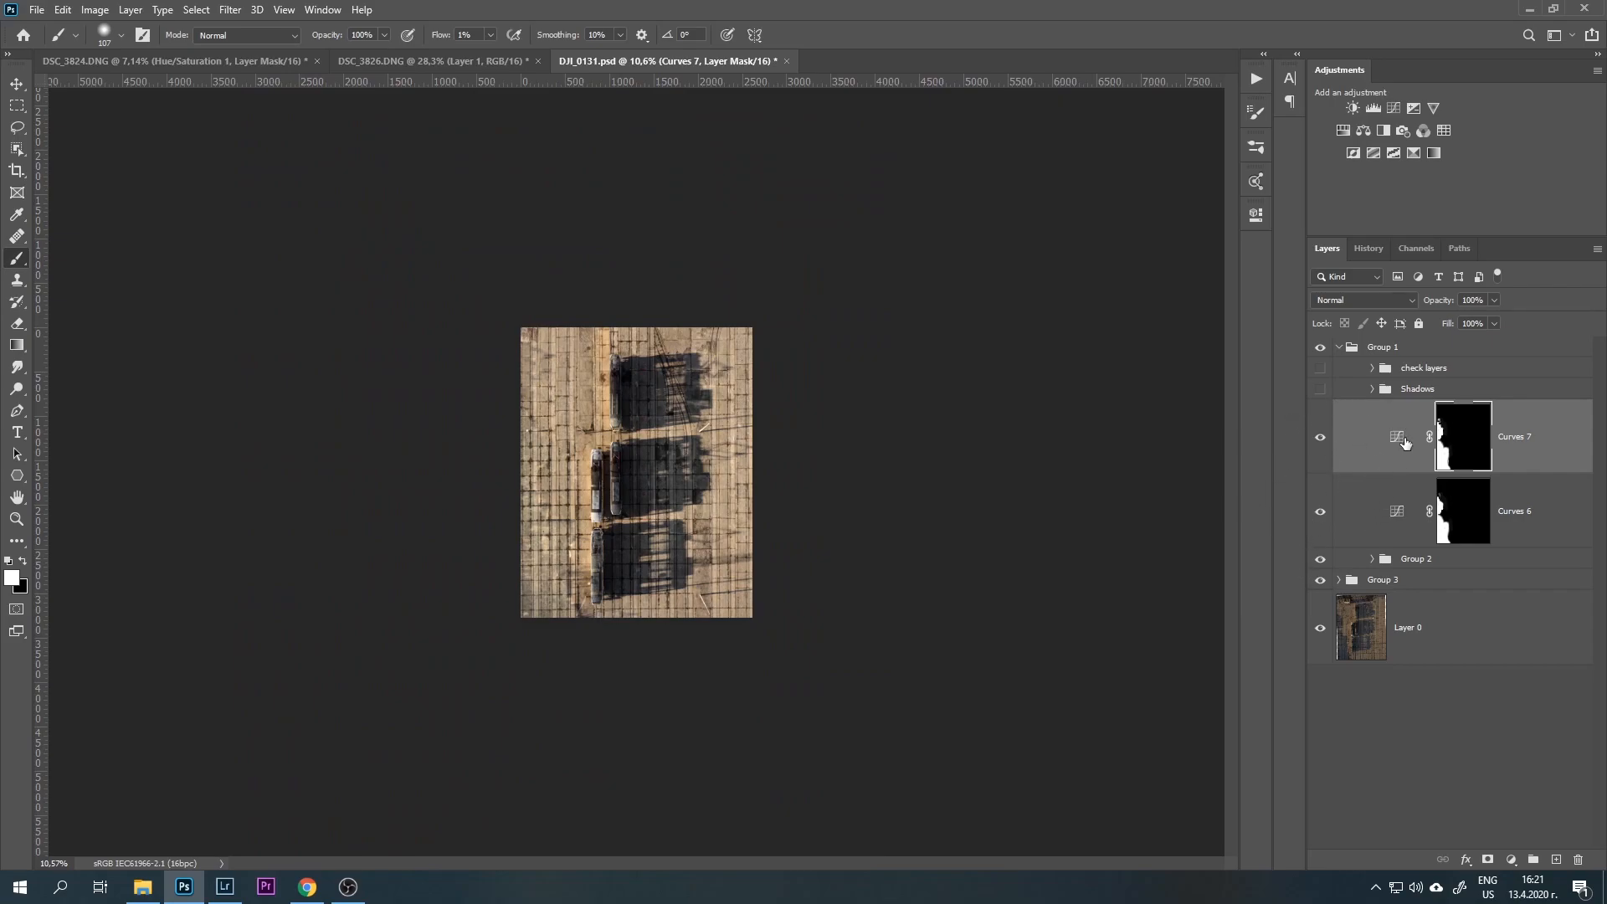
- Group Curves 6 and Curves 7 together and toggle the group's visibility to compare the photo before and after
{"action": "left_click", "coordinate": [1391, 527], "text": "shift"}
{"action": "key", "text": "ctrl+g"}
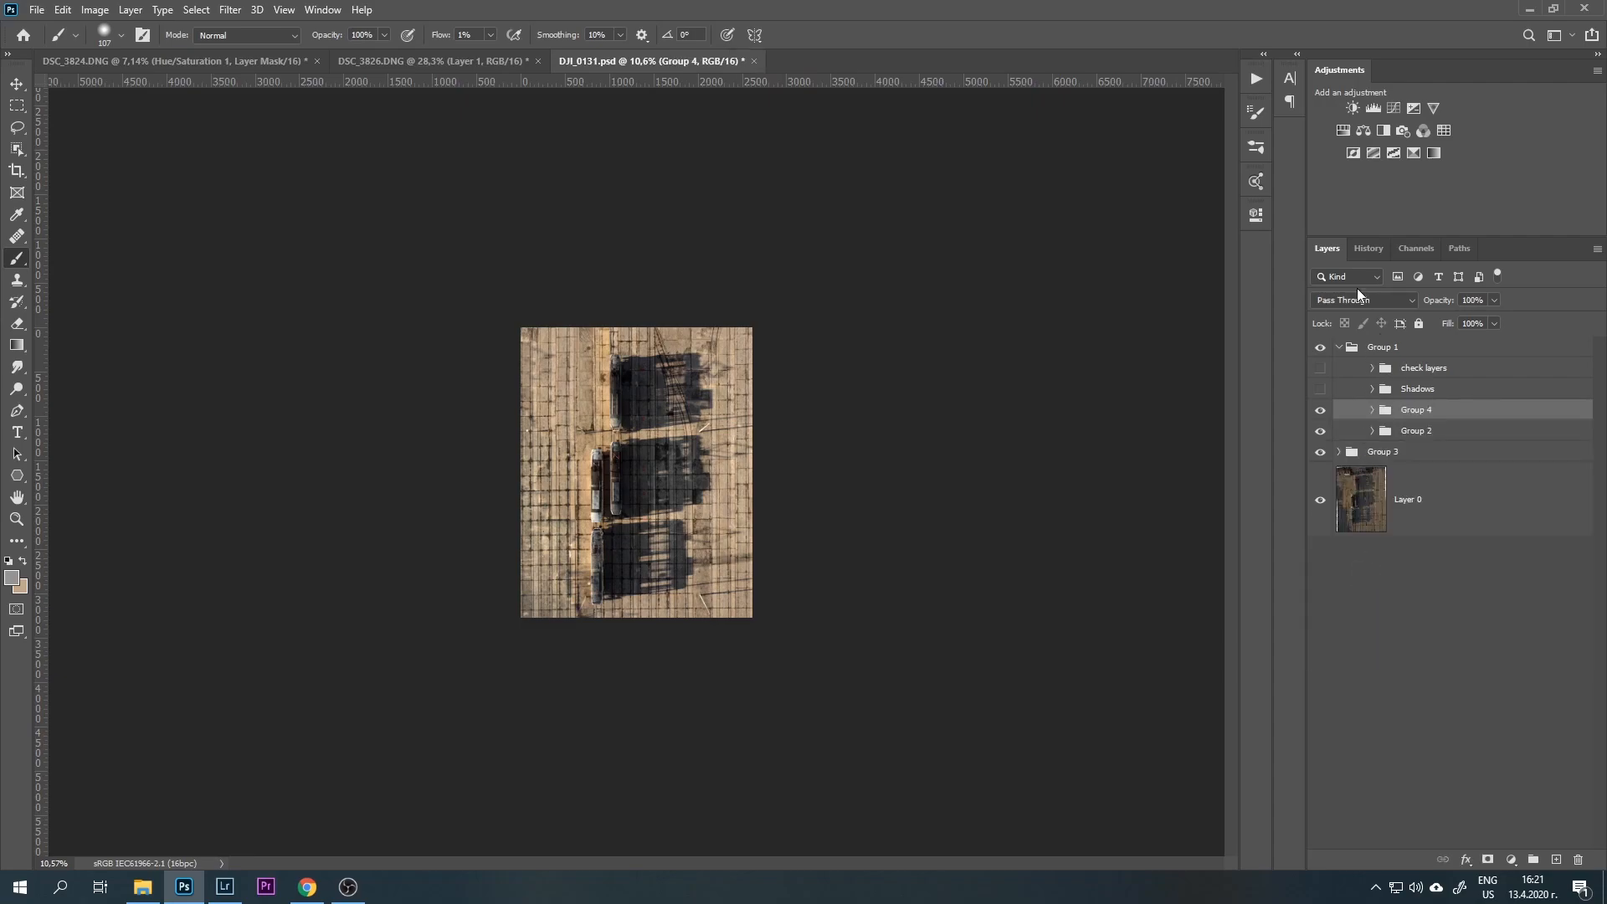
{"action": "left_click", "coordinate": [1321, 410]}
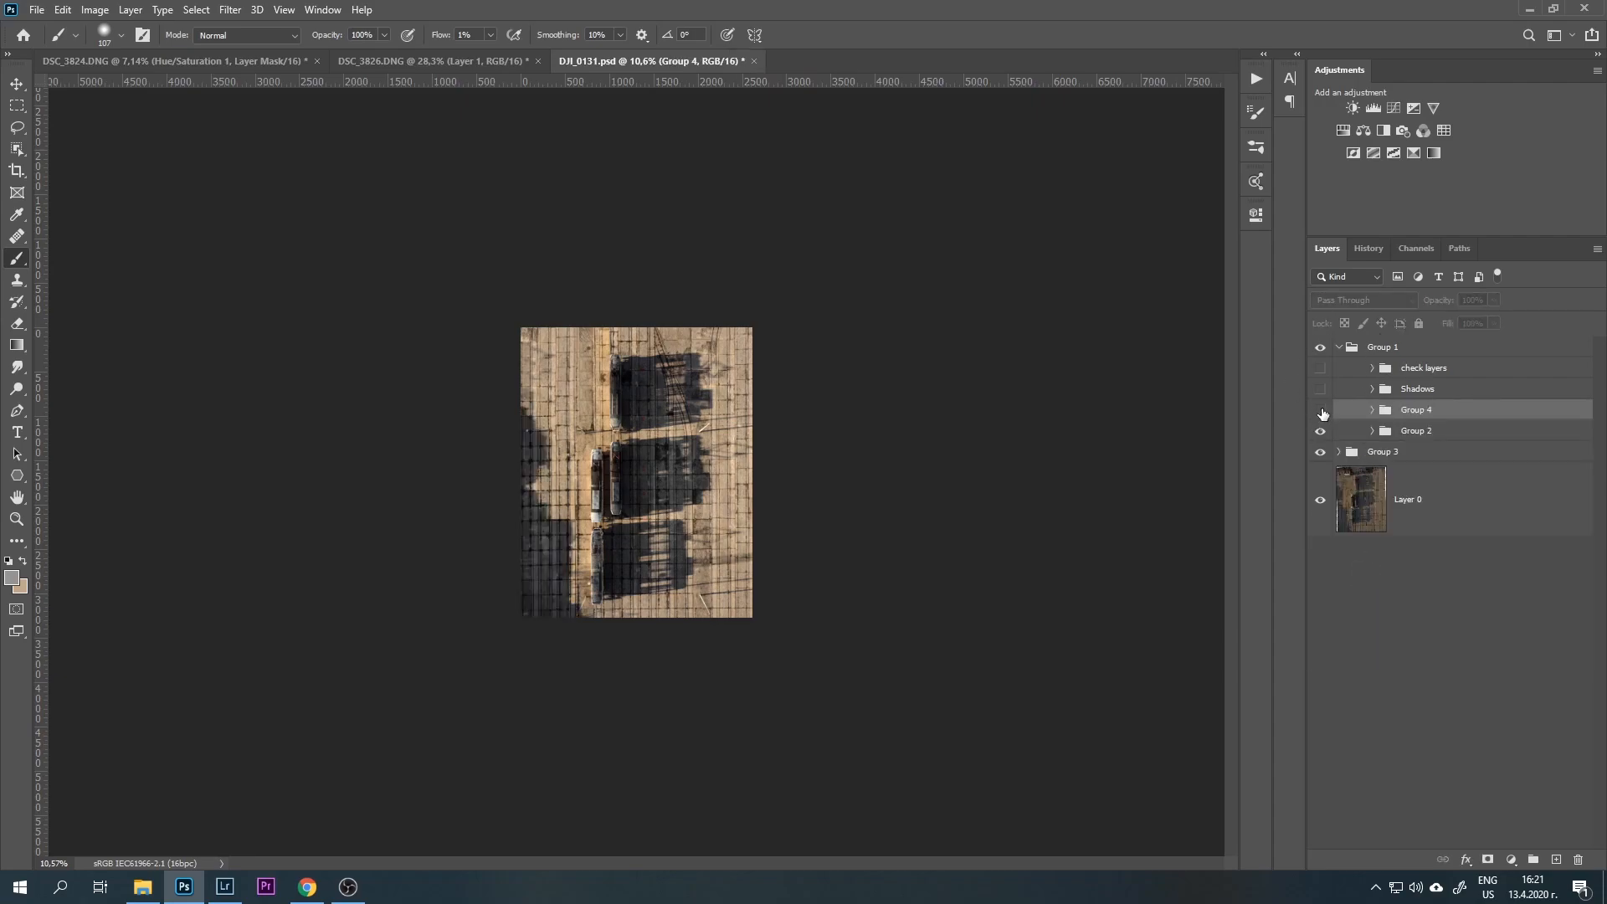
{"action": "left_click", "coordinate": [1321, 411]}
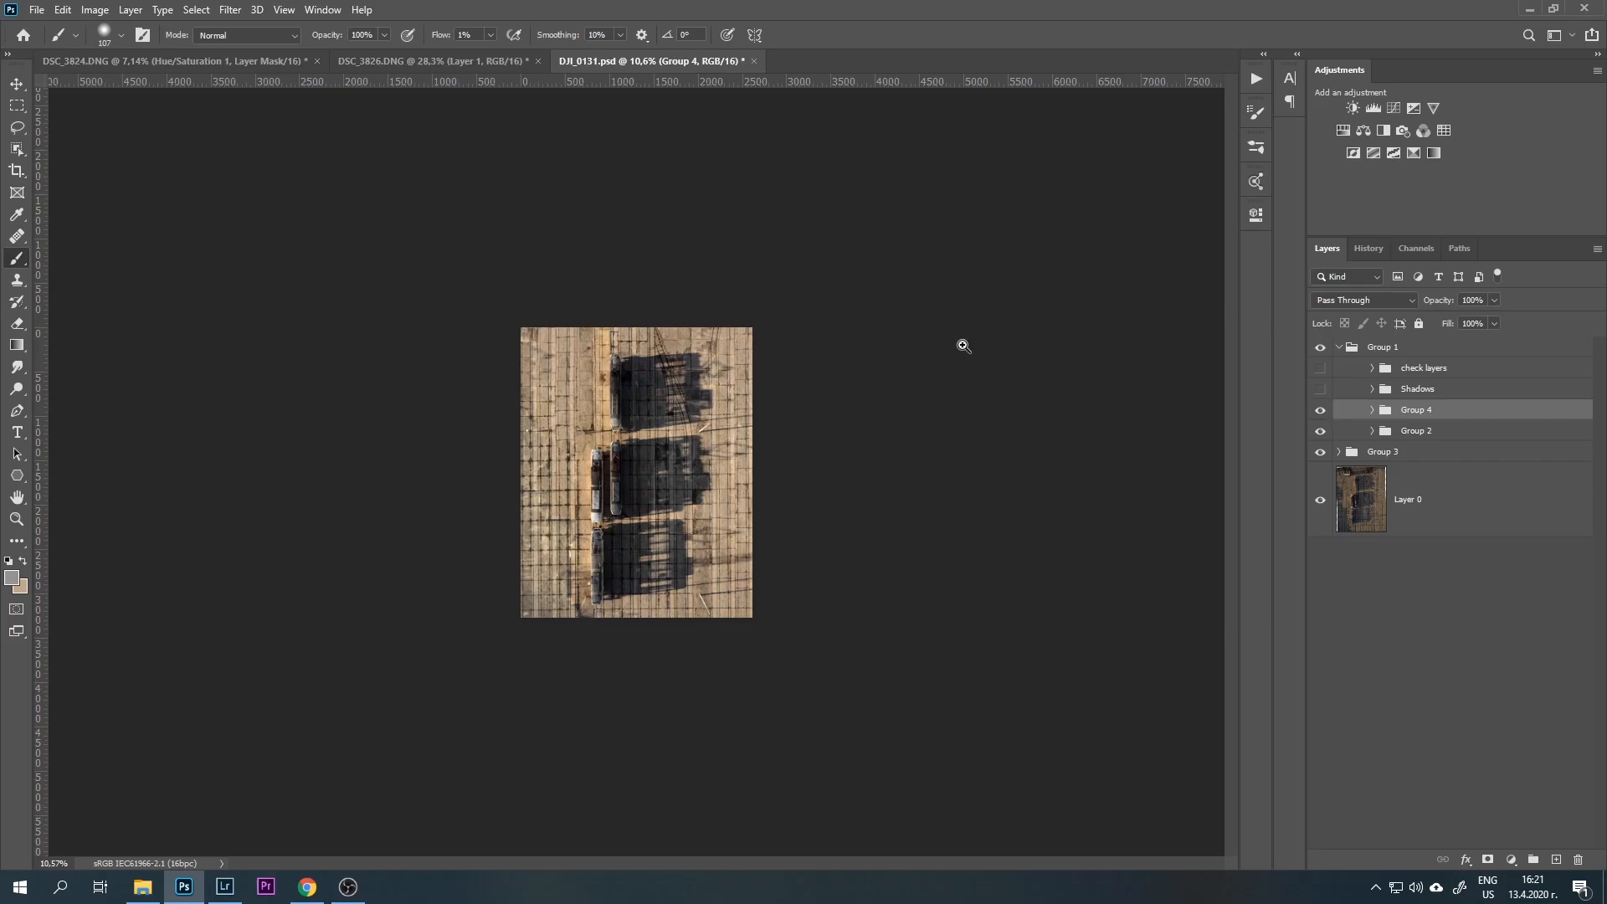
- Touch up the Curves 6 mask with black at 1% flow over the corrected ground left of the trams, and select Group 4
{"action": "scroll", "coordinate": [545, 507], "scroll_direction": "up", "scroll_amount": 5}
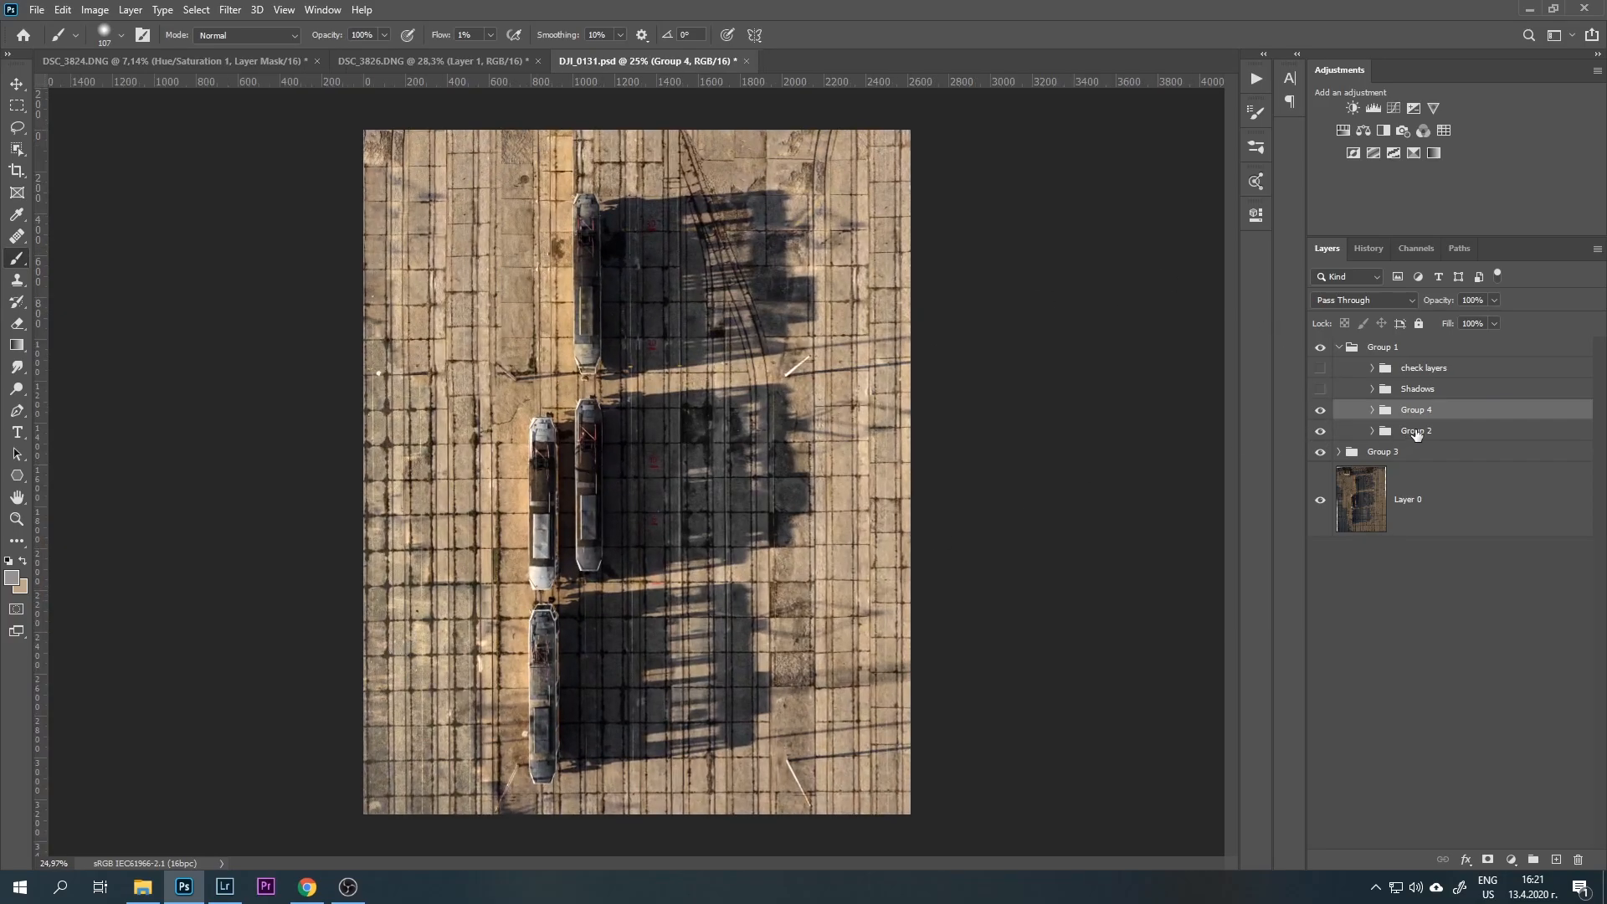
{"action": "left_click", "coordinate": [1373, 409]}
{"action": "left_click", "coordinate": [1494, 536]}
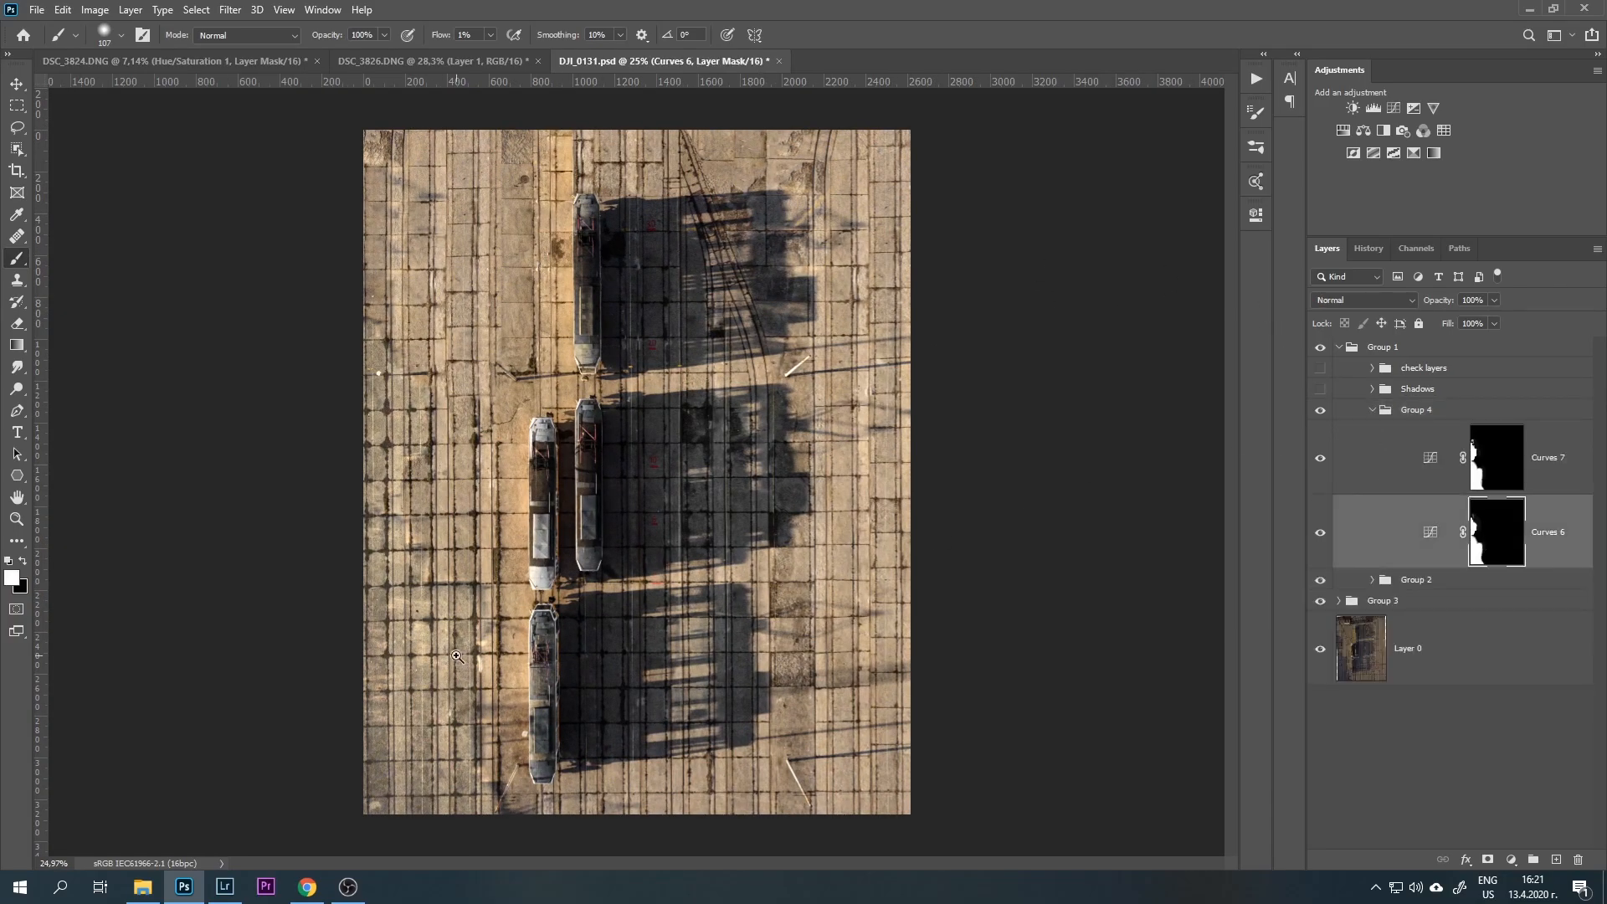
{"action": "scroll", "coordinate": [457, 627], "scroll_direction": "up", "scroll_amount": 1}
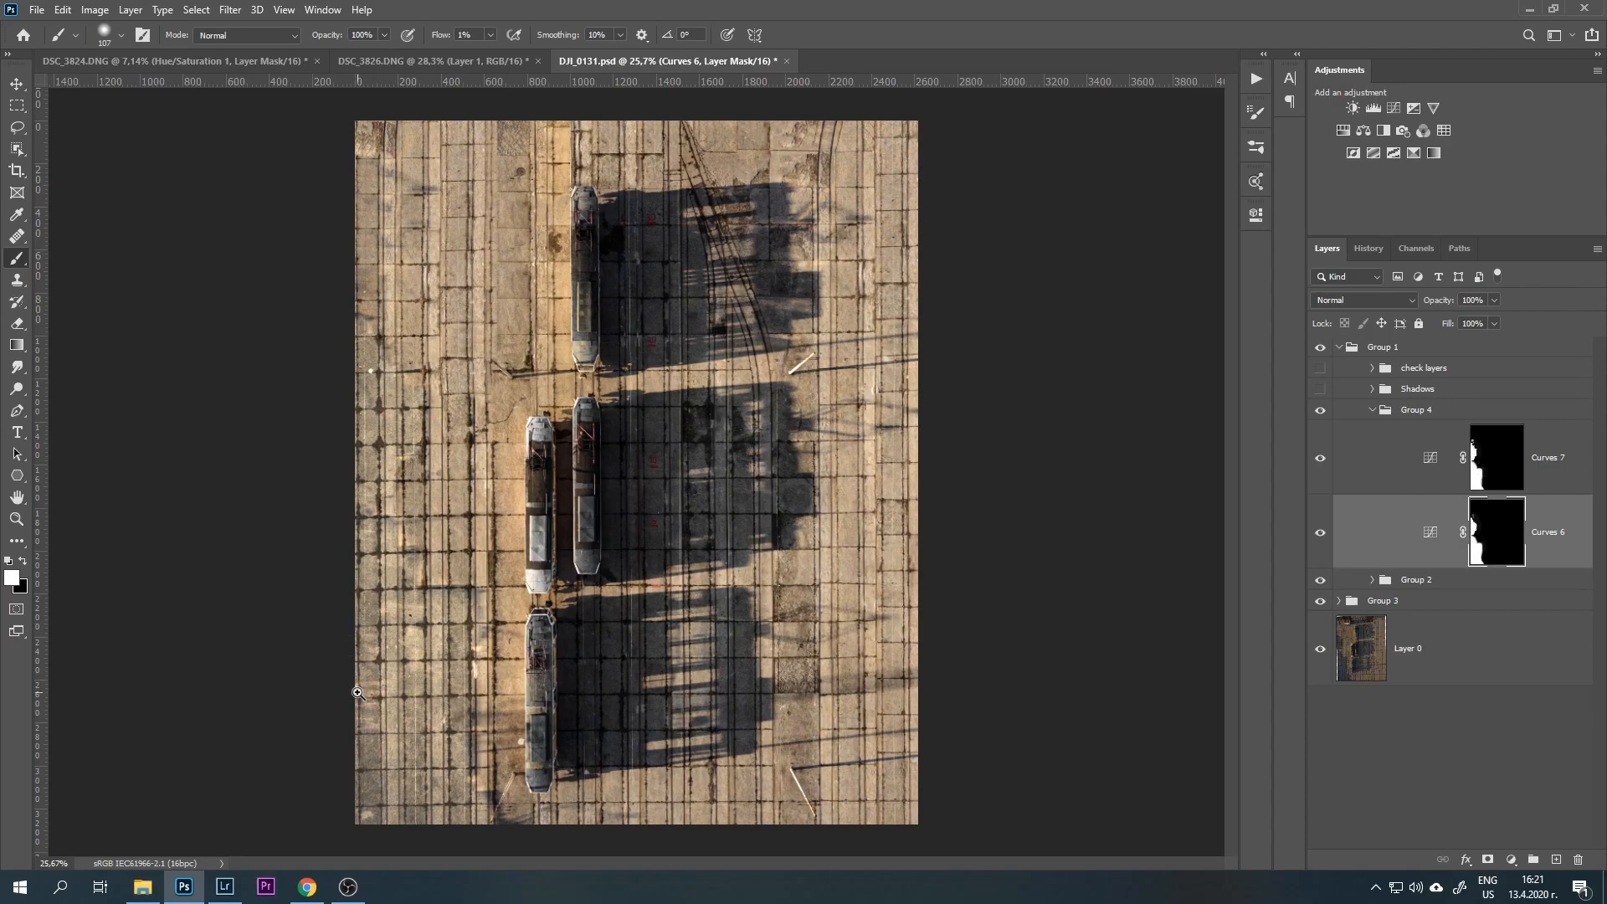
{"action": "key", "text": "ctrl+plus"}
{"action": "key", "text": "x"}
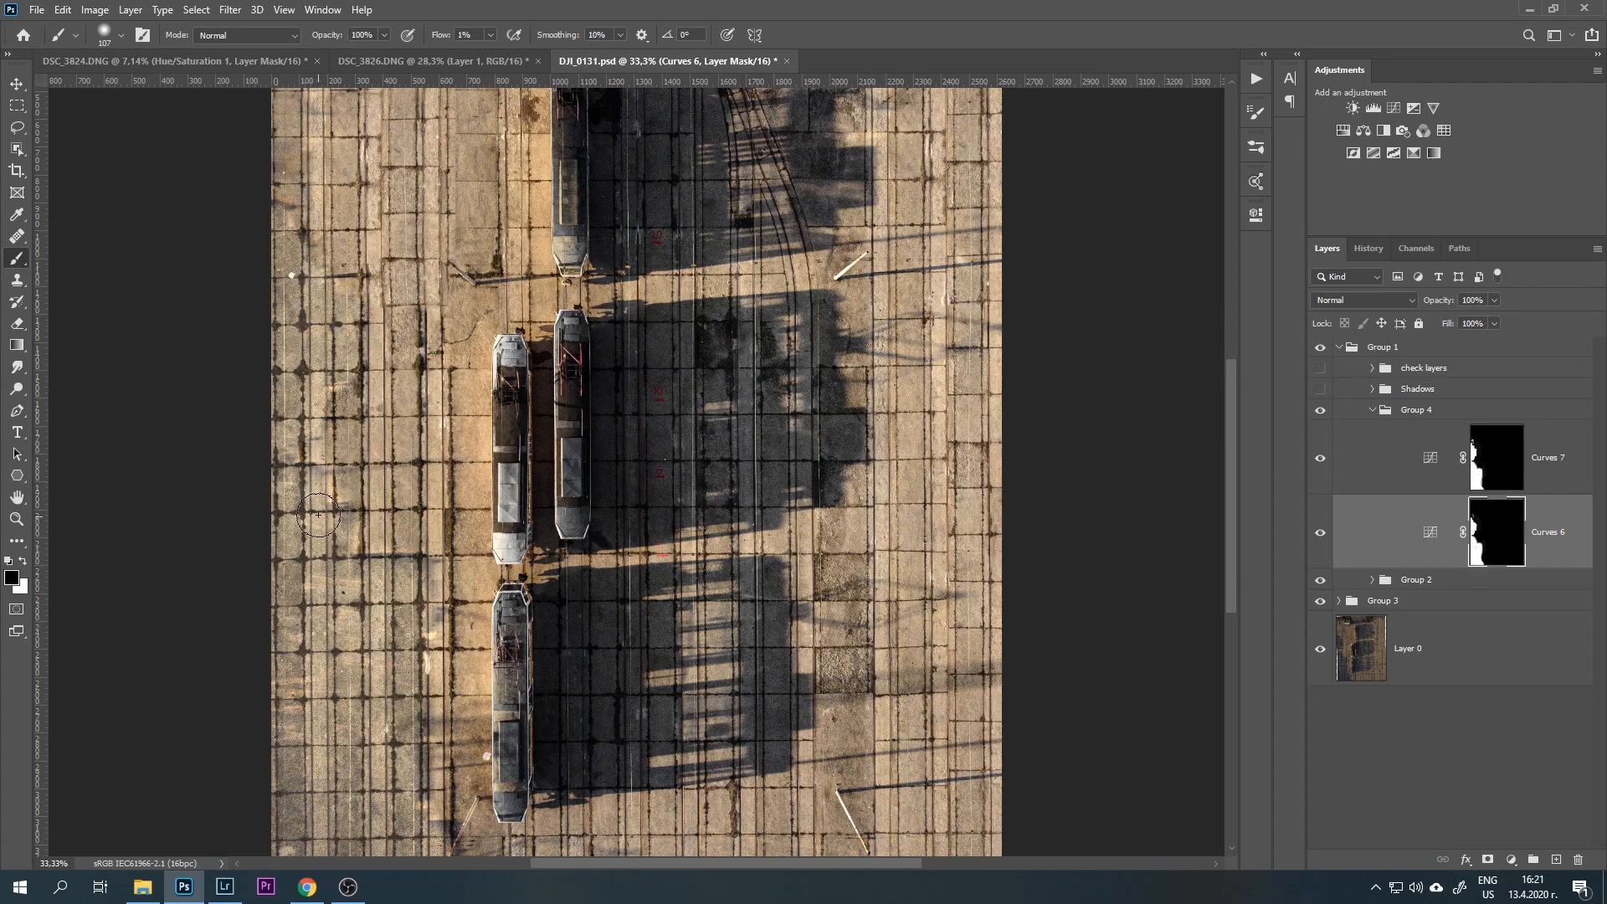
{"action": "scroll", "coordinate": [342, 605], "scroll_direction": "down", "scroll_amount": 3}
{"action": "scroll", "coordinate": [343, 605], "scroll_direction": "up", "scroll_amount": 2}
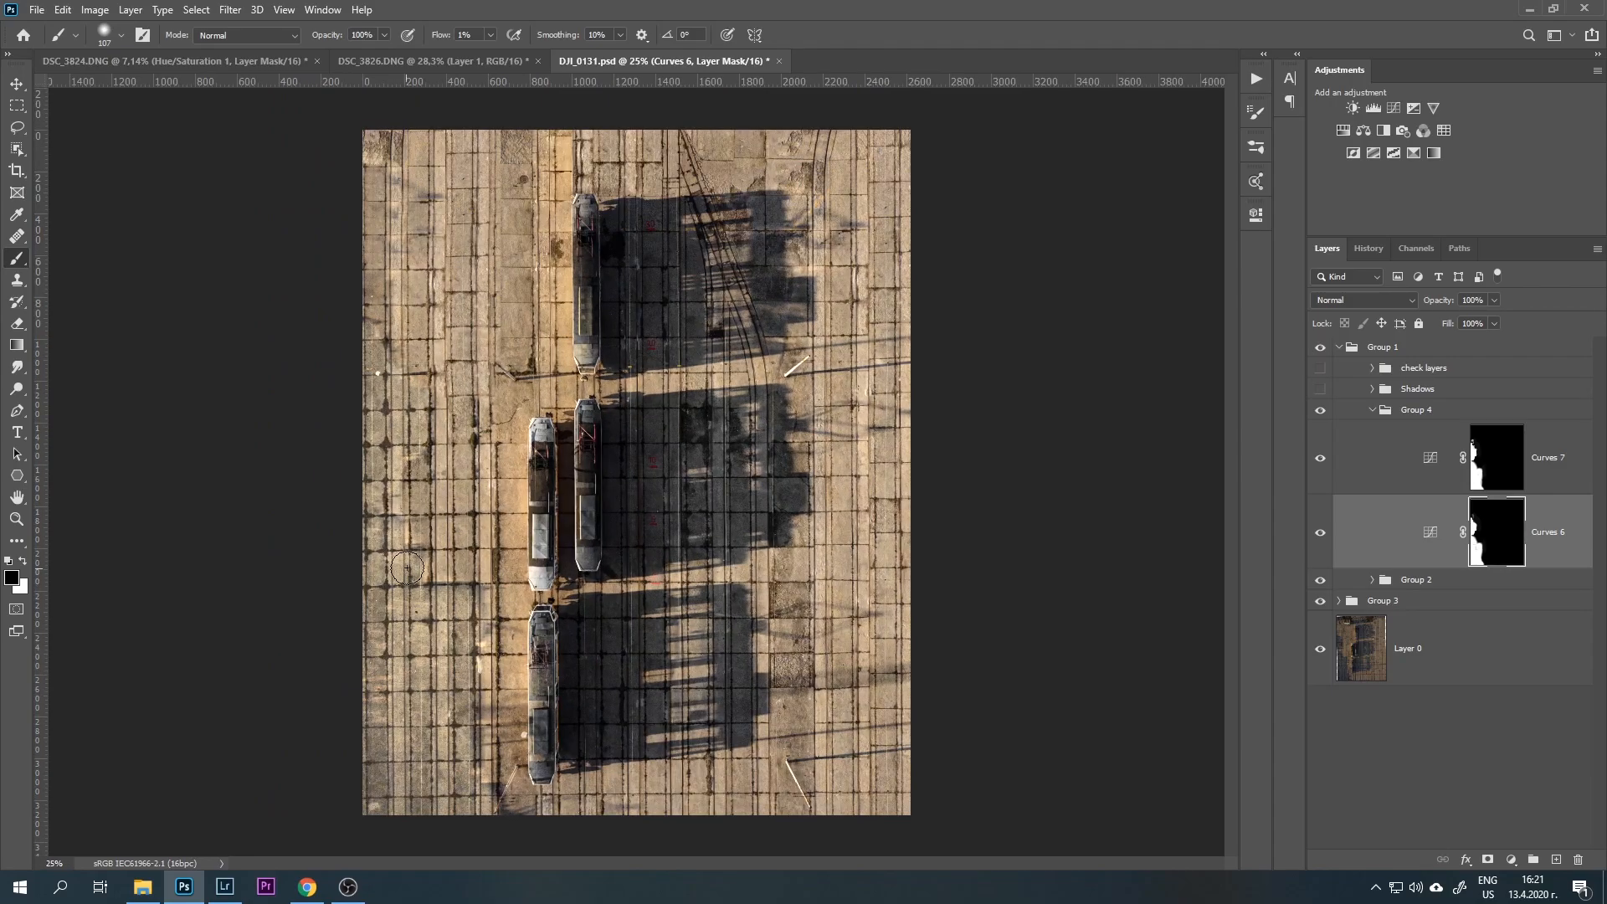
{"action": "scroll", "coordinate": [430, 579], "scroll_direction": "down", "scroll_amount": 3}
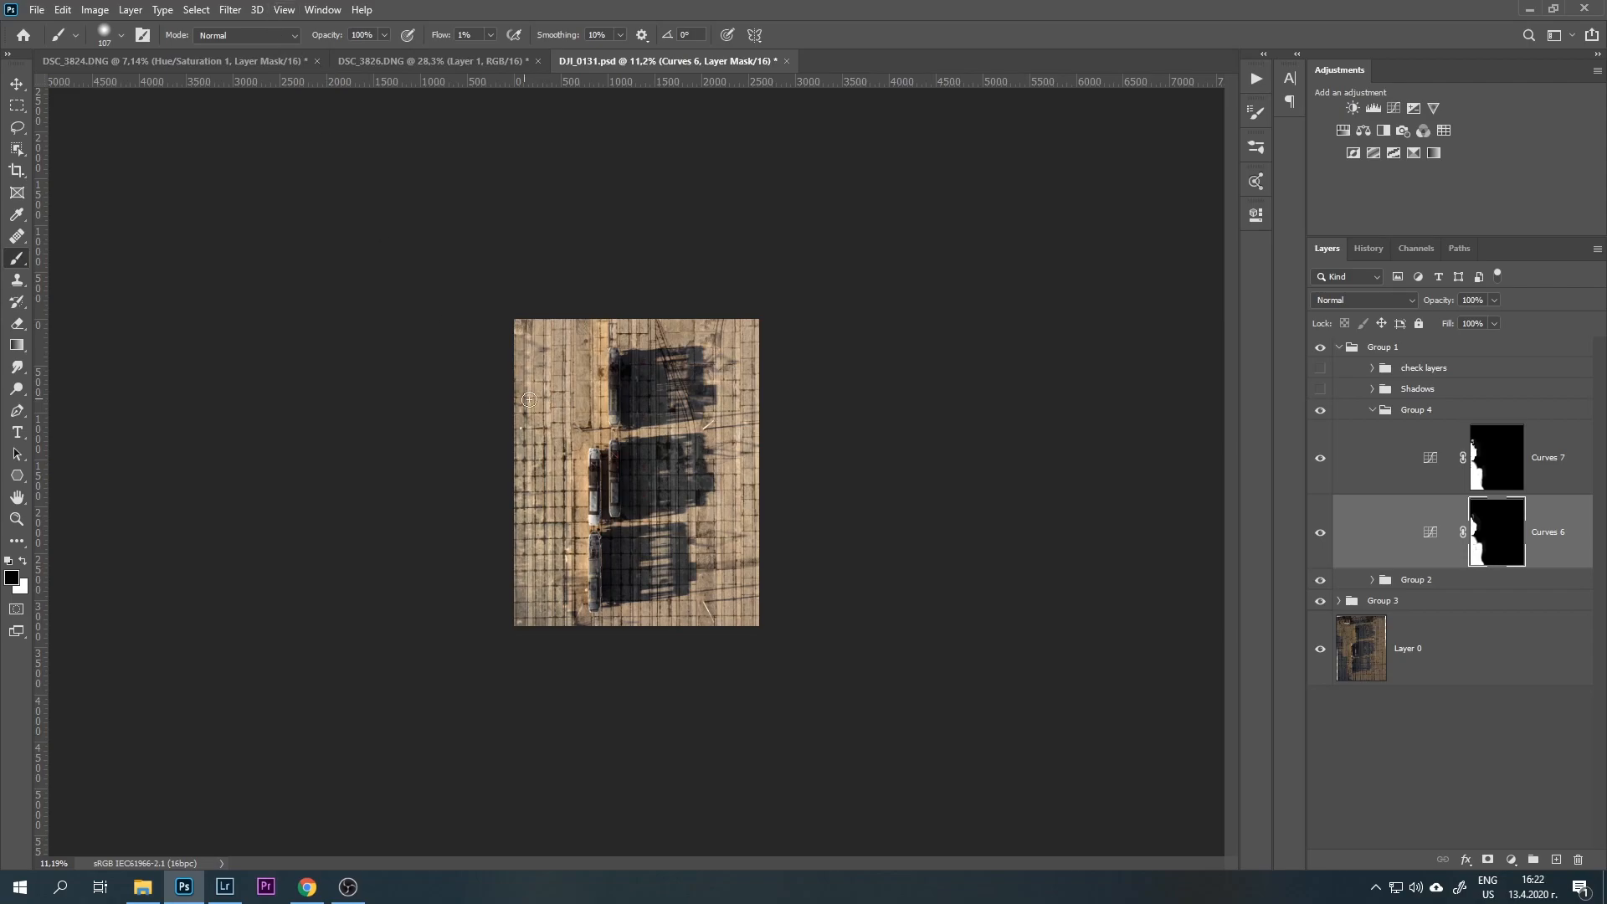
{"action": "left_click_drag", "start_coordinate": [509, 433], "coordinate": [556, 427]}
{"action": "scroll", "coordinate": [556, 427], "scroll_direction": "down", "scroll_amount": 3}
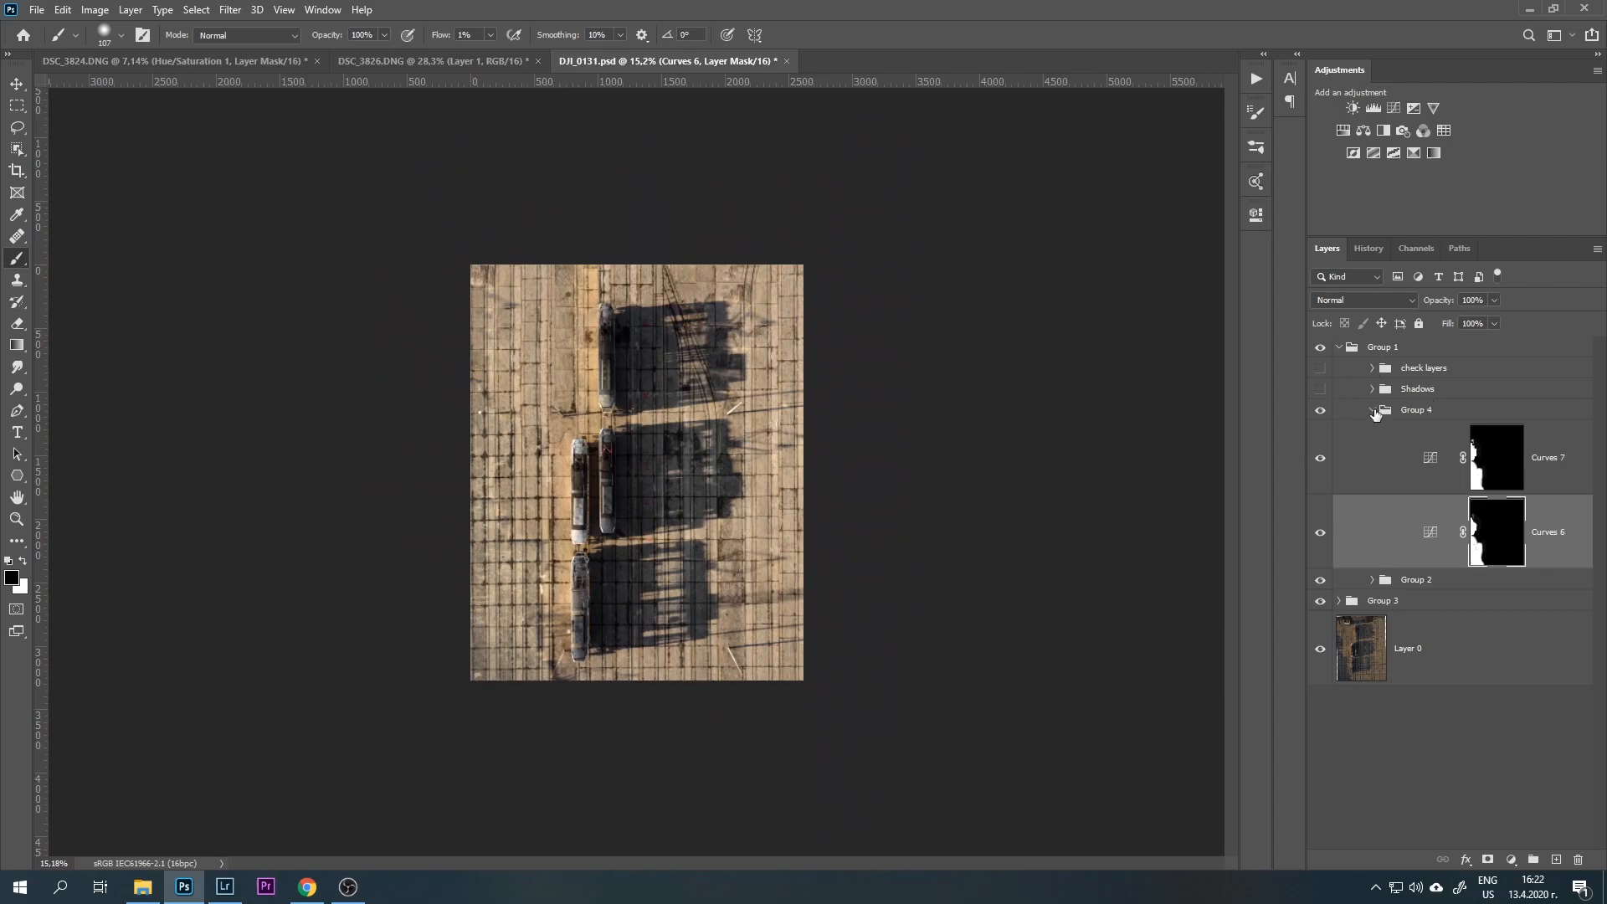
{"action": "left_click", "coordinate": [1347, 416]}
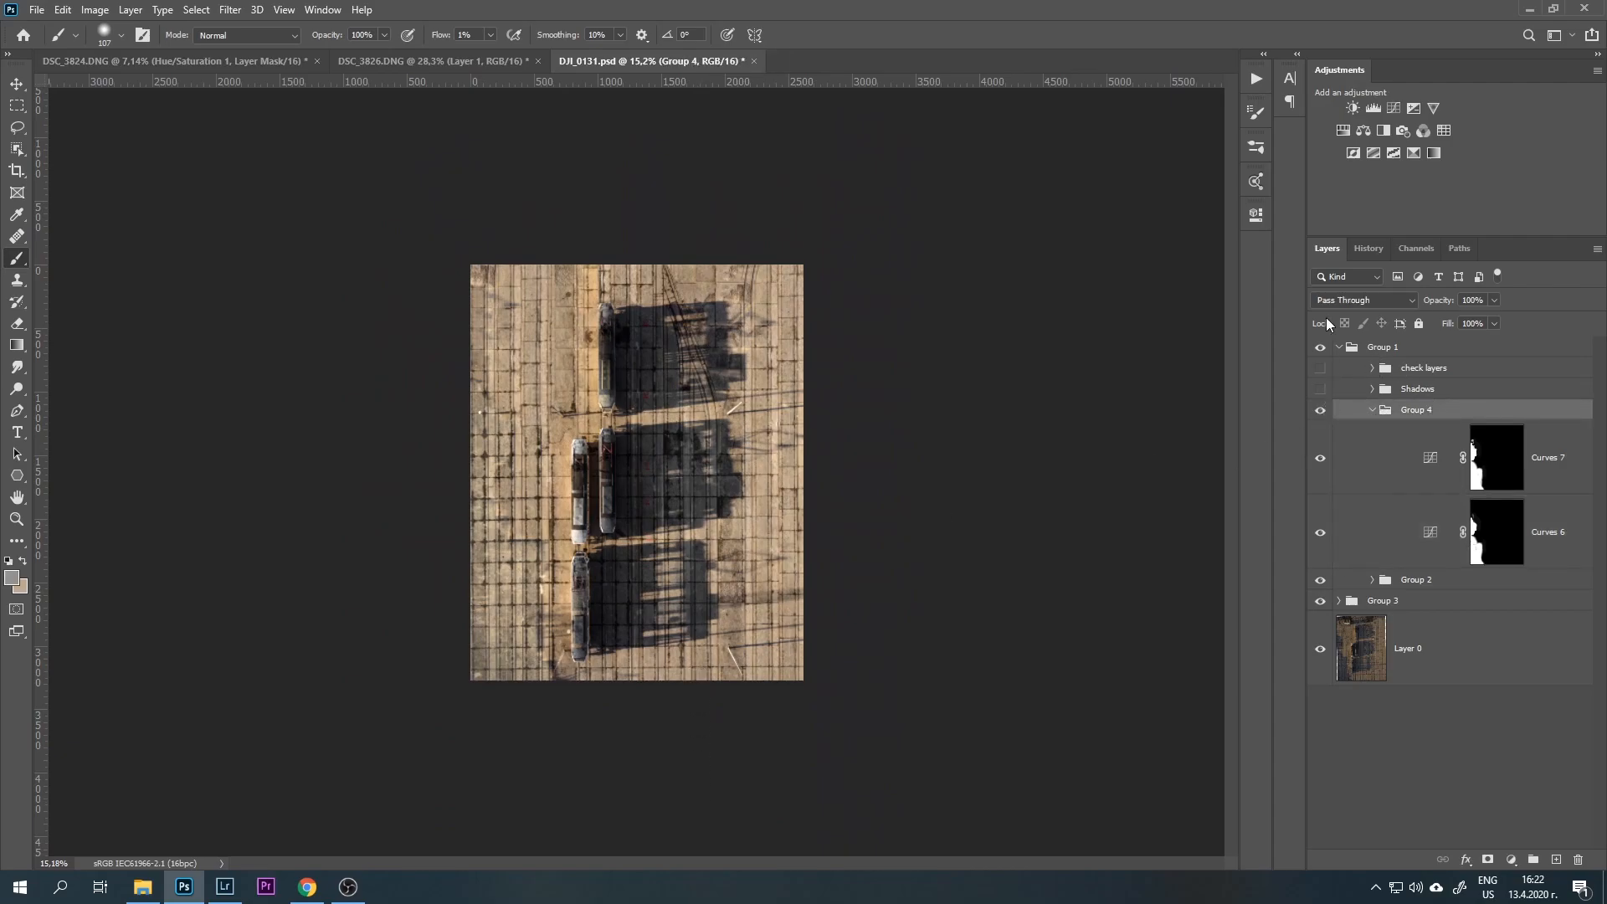